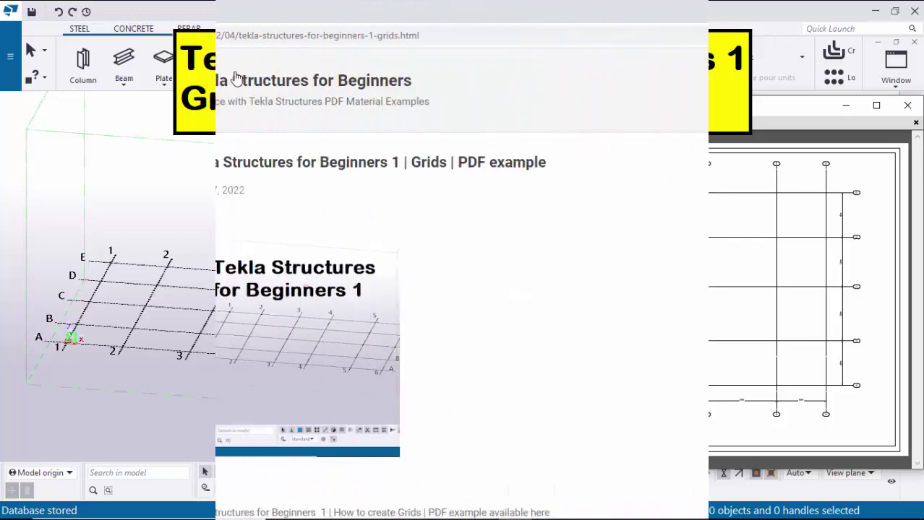
Look through the blog page on Tekla Structures grids and its embedded plan and elevation drawings.
{"action": "left_click", "coordinate": [195, 35]}
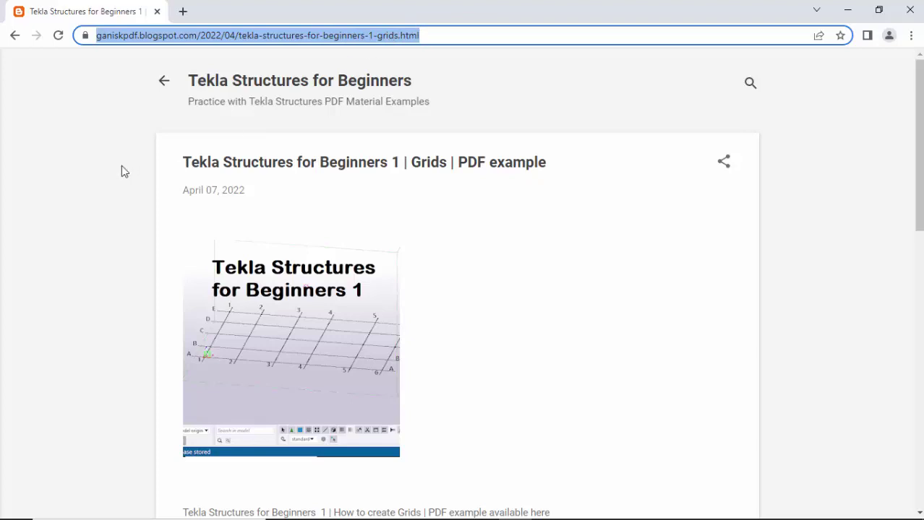
{"action": "scroll", "coordinate": [112, 187], "scroll_direction": "down", "scroll_amount": 7}
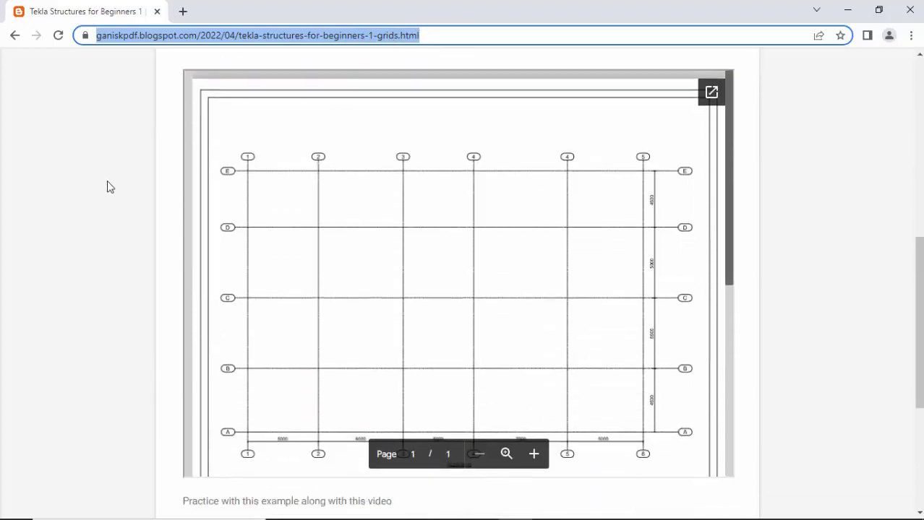
{"action": "scroll", "coordinate": [278, 184], "scroll_direction": "up", "scroll_amount": 1}
{"action": "scroll", "coordinate": [376, 214], "scroll_direction": "down", "scroll_amount": 3}
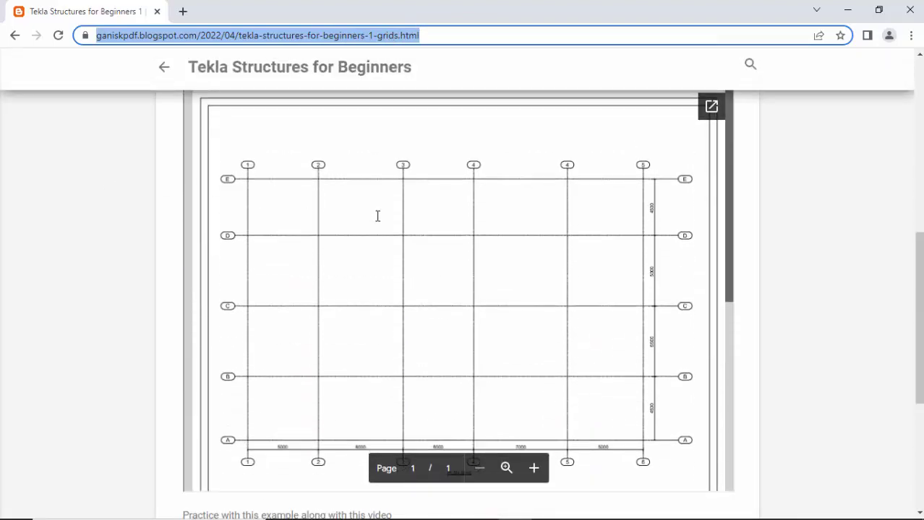
{"action": "scroll", "coordinate": [385, 223], "scroll_direction": "down", "scroll_amount": 3}
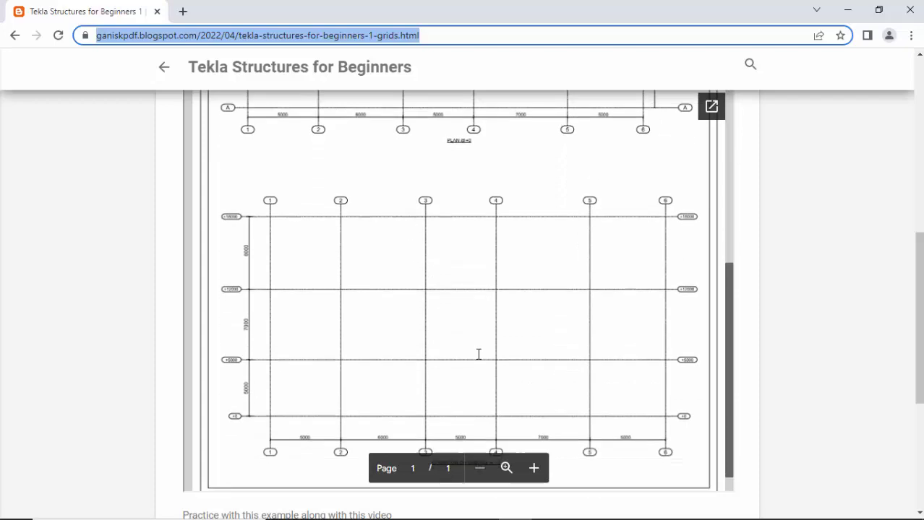
Examine the grid labels, spacings and level heights in the embedded PDF's plan and elevation views.
{"action": "left_click", "coordinate": [506, 468]}
{"action": "scroll", "coordinate": [447, 246], "scroll_direction": "up", "scroll_amount": 5}
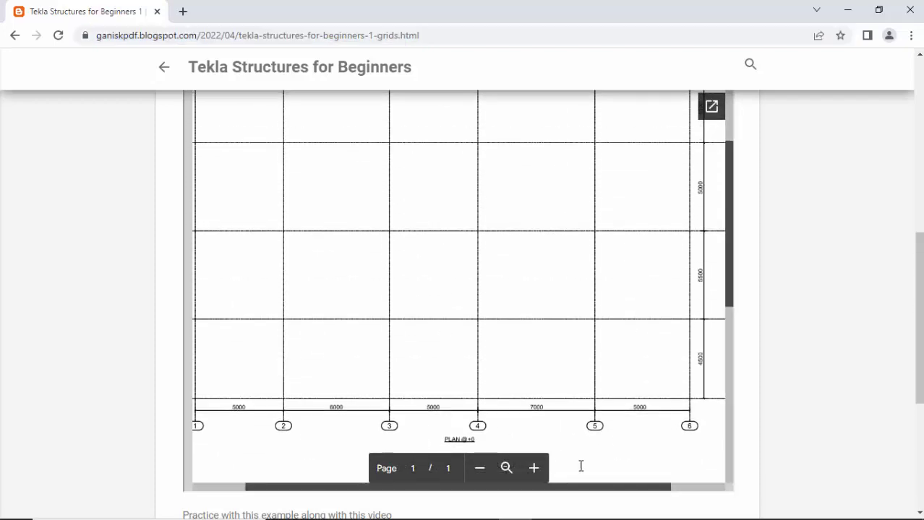
{"action": "left_click_drag", "start_coordinate": [597, 492], "coordinate": [680, 496]}
{"action": "left_click", "coordinate": [535, 469]}
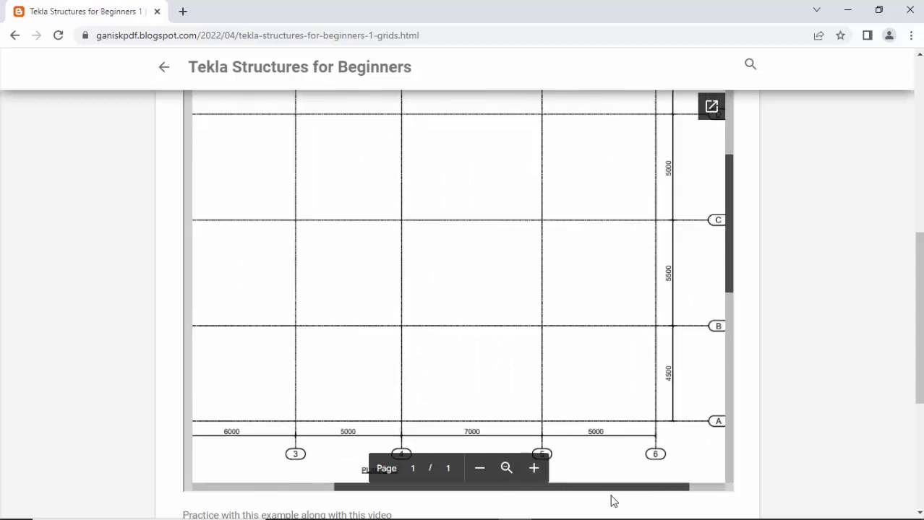
{"action": "left_click_drag", "start_coordinate": [611, 496], "coordinate": [479, 490]}
{"action": "scroll", "coordinate": [354, 326], "scroll_direction": "down", "scroll_amount": 4}
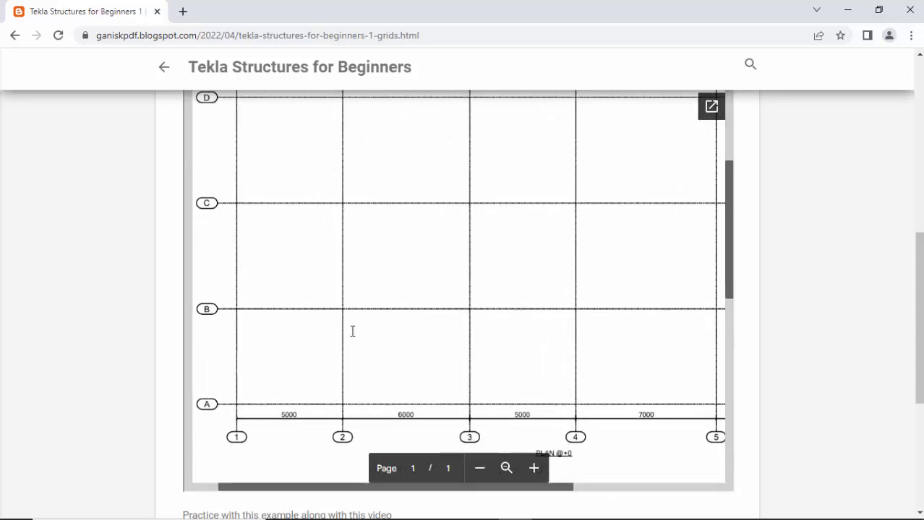
{"action": "scroll", "coordinate": [358, 323], "scroll_direction": "down", "scroll_amount": 4}
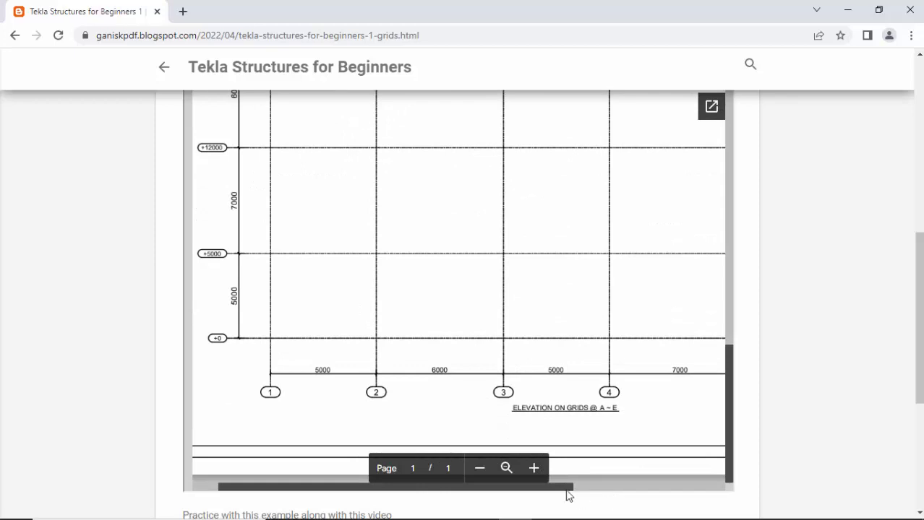
{"action": "mouse_move", "coordinate": [584, 495]}
{"action": "left_mouse_down"}
{"action": "mouse_move", "coordinate": [648, 492]}
{"action": "mouse_move", "coordinate": [547, 489]}
{"action": "left_mouse_up"}
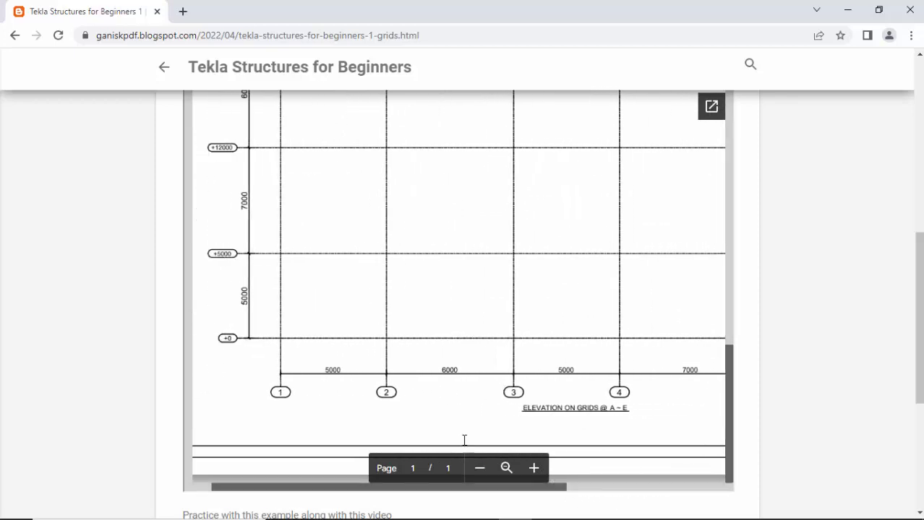
{"action": "left_click", "coordinate": [505, 471]}
{"action": "scroll", "coordinate": [463, 361], "scroll_direction": "up", "scroll_amount": 3}
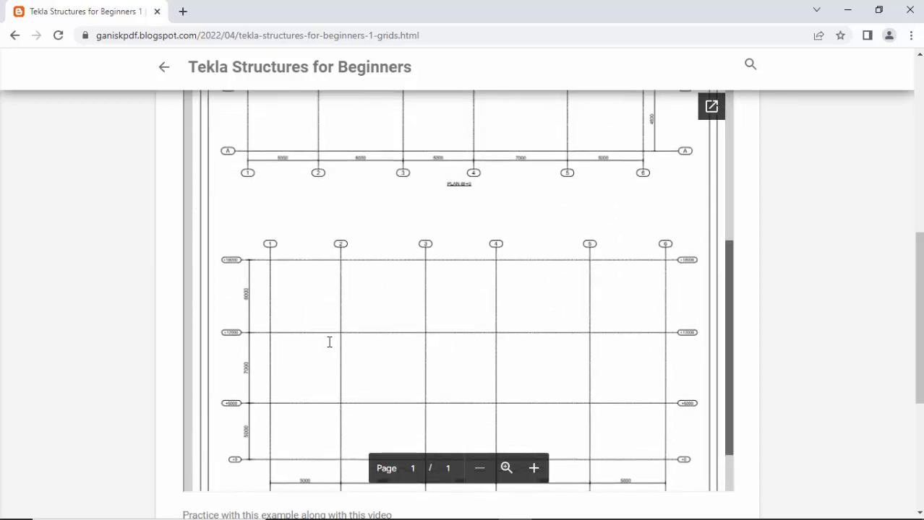
{"action": "scroll", "coordinate": [311, 289], "scroll_direction": "up", "scroll_amount": 2}
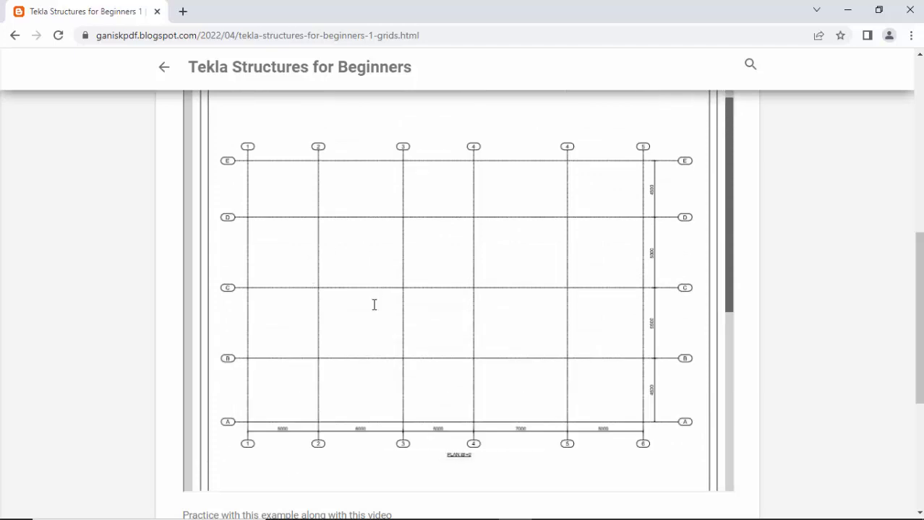
{"action": "scroll", "coordinate": [375, 305], "scroll_direction": "up", "scroll_amount": 2}
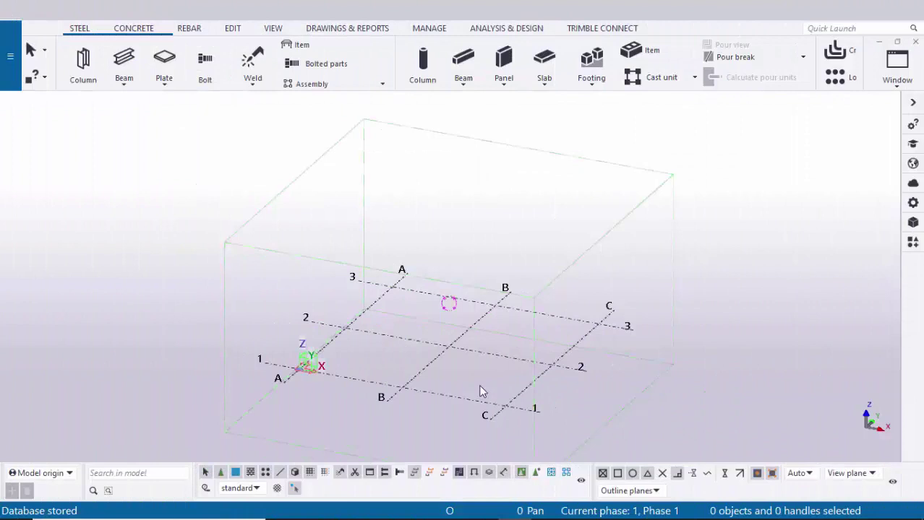
Switch from the Tekla Structures model to Plan.pdf in Adobe Reader and examine the numbered and lettered grid line labels.
{"action": "scroll", "coordinate": [496, 329], "scroll_direction": "down", "scroll_amount": 1}
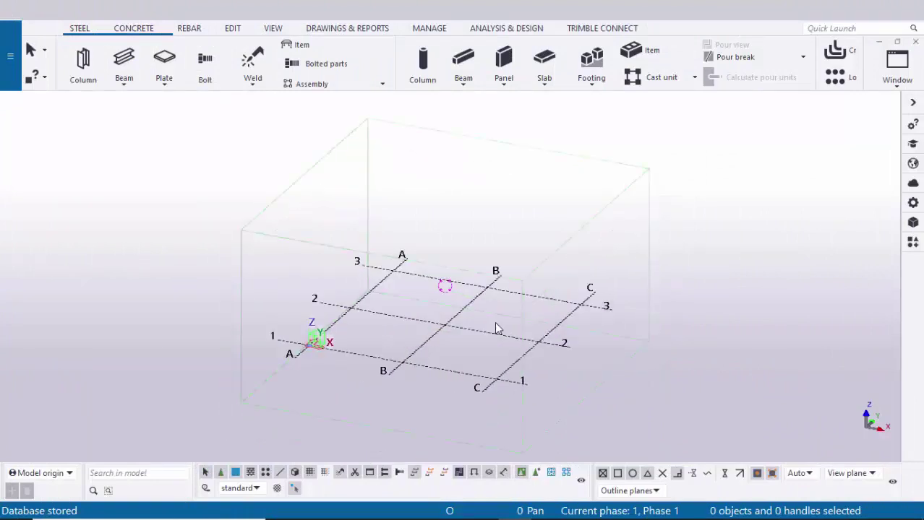
{"action": "mouse_move", "coordinate": [547, 506]}
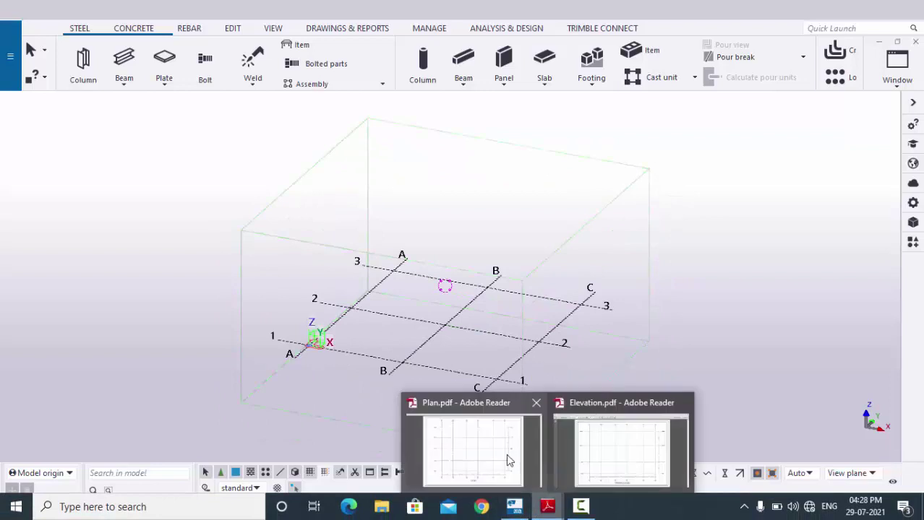
{"action": "left_click", "coordinate": [505, 459]}
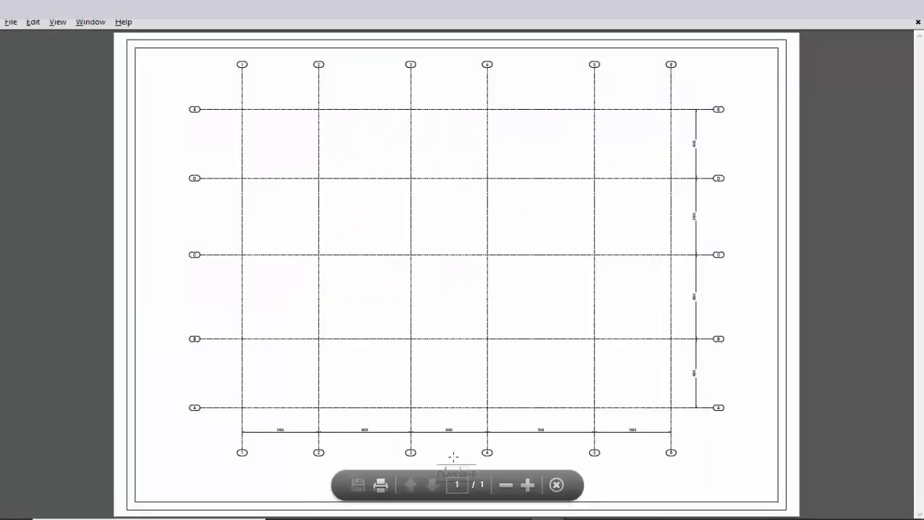
{"action": "scroll", "coordinate": [452, 457], "scroll_direction": "up", "scroll_amount": 1, "text": "ctrl"}
{"action": "scroll", "coordinate": [435, 423], "scroll_direction": "down", "scroll_amount": 1}
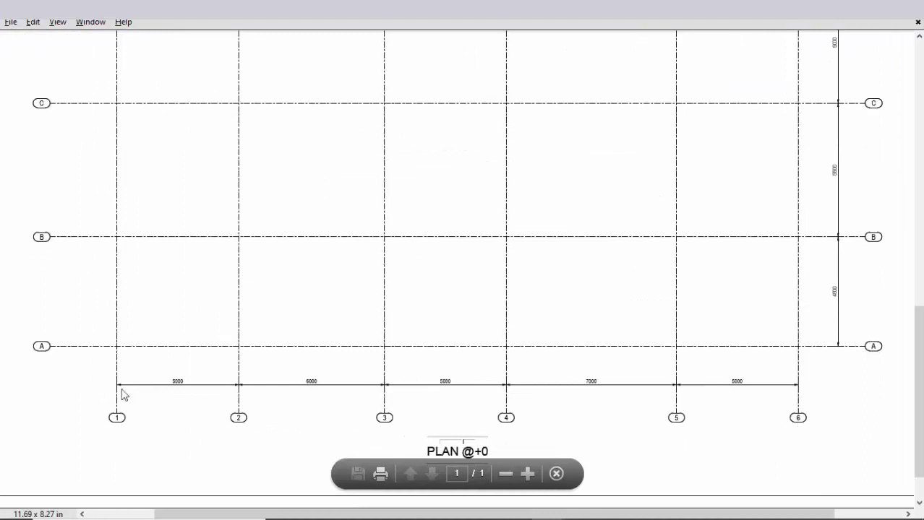
{"action": "scroll", "coordinate": [36, 339], "scroll_direction": "up", "scroll_amount": 3}
{"action": "scroll", "coordinate": [29, 329], "scroll_direction": "up", "scroll_amount": 5}
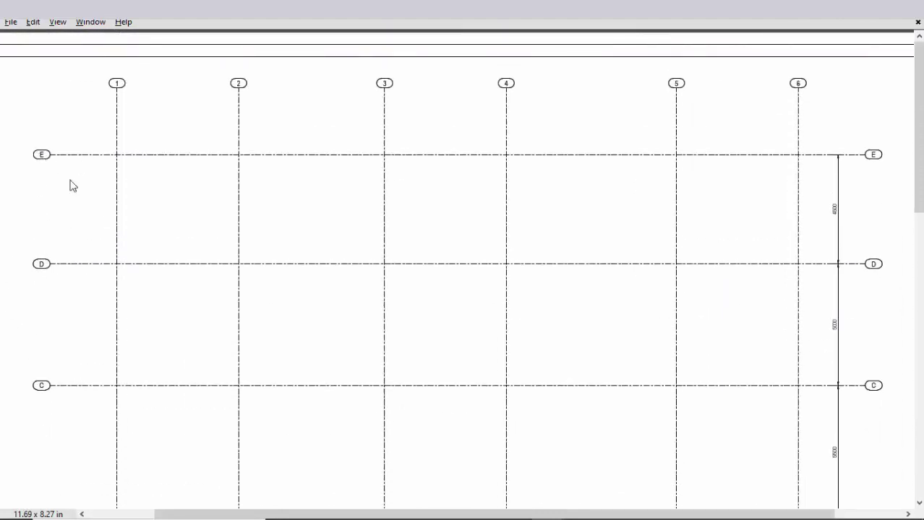
Read the spacings between the numbered grid lines 1 to 6 along the plan's lower edge.
{"action": "scroll", "coordinate": [72, 186], "scroll_direction": "down", "scroll_amount": 6}
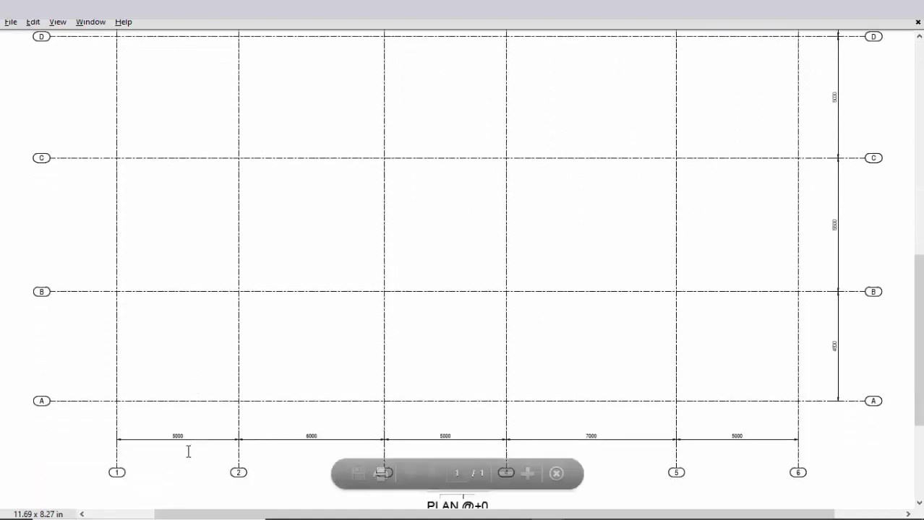
{"action": "scroll", "coordinate": [188, 452], "scroll_direction": "up", "scroll_amount": 5, "text": "ctrl"}
{"action": "scroll", "coordinate": [522, 423], "scroll_direction": "down", "scroll_amount": 5, "text": "ctrl"}
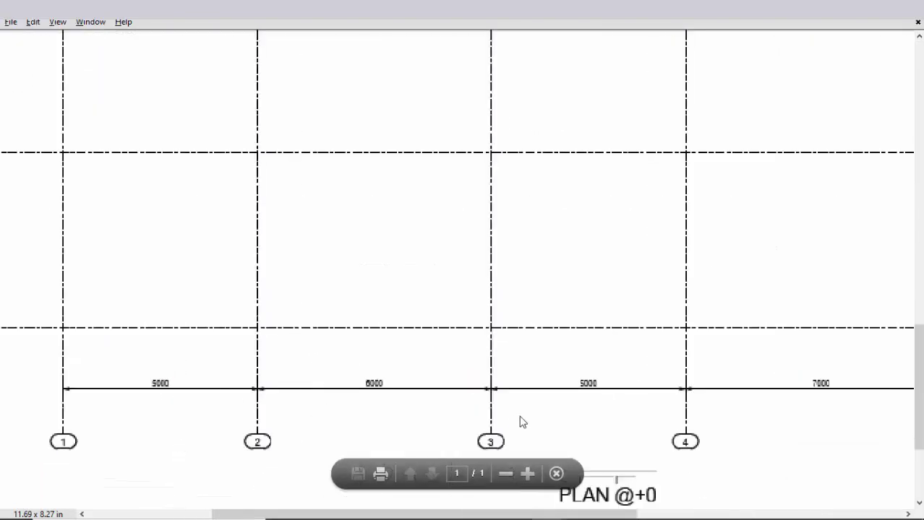
{"action": "scroll", "coordinate": [680, 394], "scroll_direction": "down", "scroll_amount": 2, "text": "ctrl"}
{"action": "scroll", "coordinate": [666, 401], "scroll_direction": "up", "scroll_amount": 6, "text": "ctrl"}
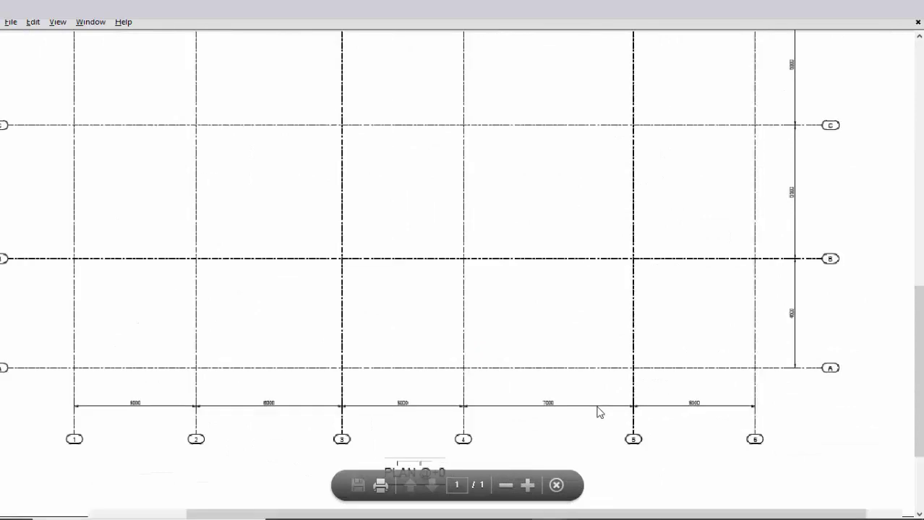
{"action": "scroll", "coordinate": [723, 402], "scroll_direction": "down", "scroll_amount": 6, "text": "ctrl"}
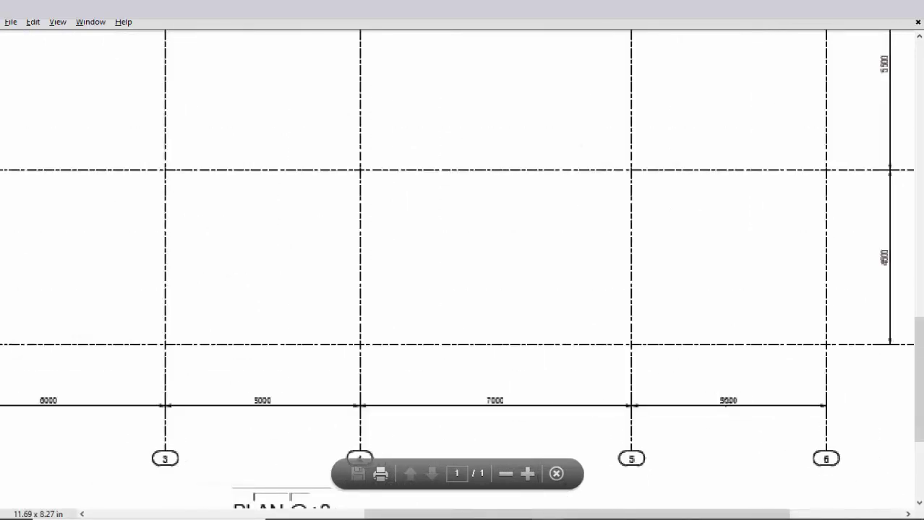
Read the spacings between the lettered grid lines A to E along the plan's right side.
{"action": "scroll", "coordinate": [600, 316], "scroll_direction": "up", "scroll_amount": 1, "text": "ctrl"}
{"action": "scroll", "coordinate": [600, 316], "scroll_direction": "up", "scroll_amount": 4, "text": "ctrl"}
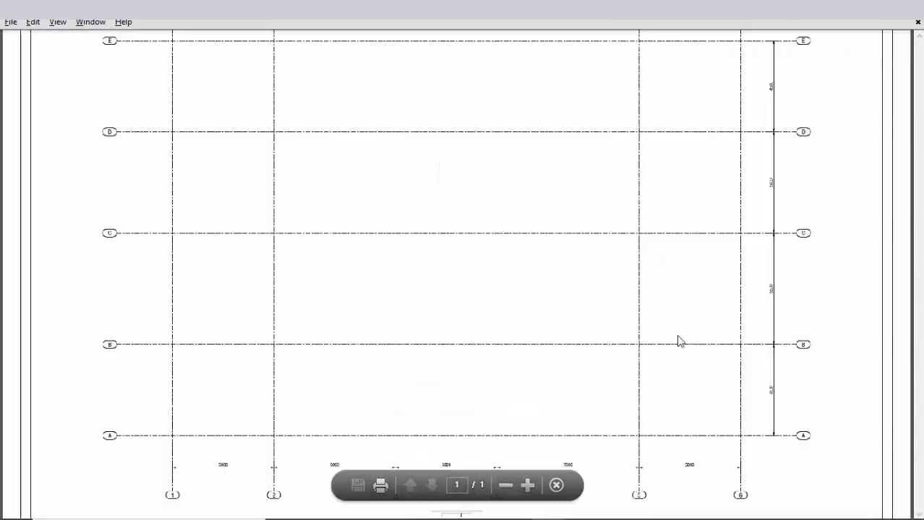
{"action": "scroll", "coordinate": [802, 405], "scroll_direction": "up", "scroll_amount": 1, "text": "ctrl"}
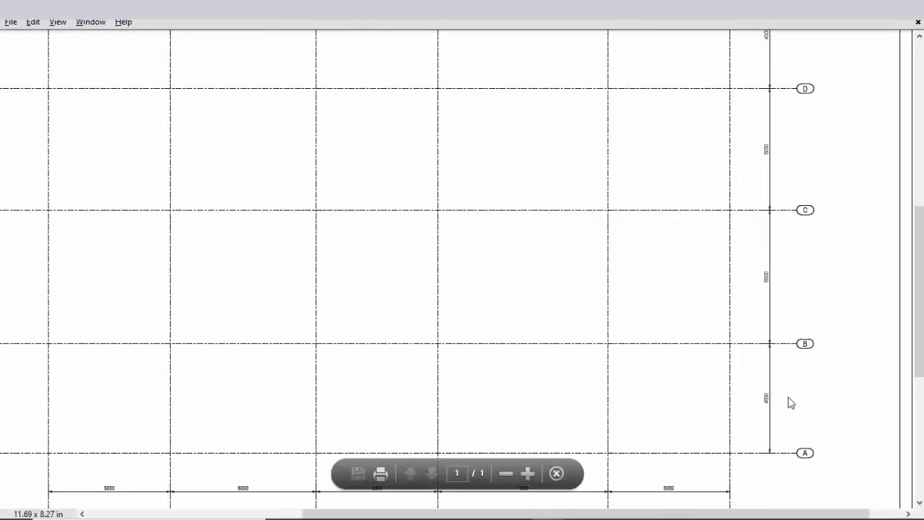
{"action": "scroll", "coordinate": [793, 402], "scroll_direction": "up", "scroll_amount": 3, "text": "ctrl"}
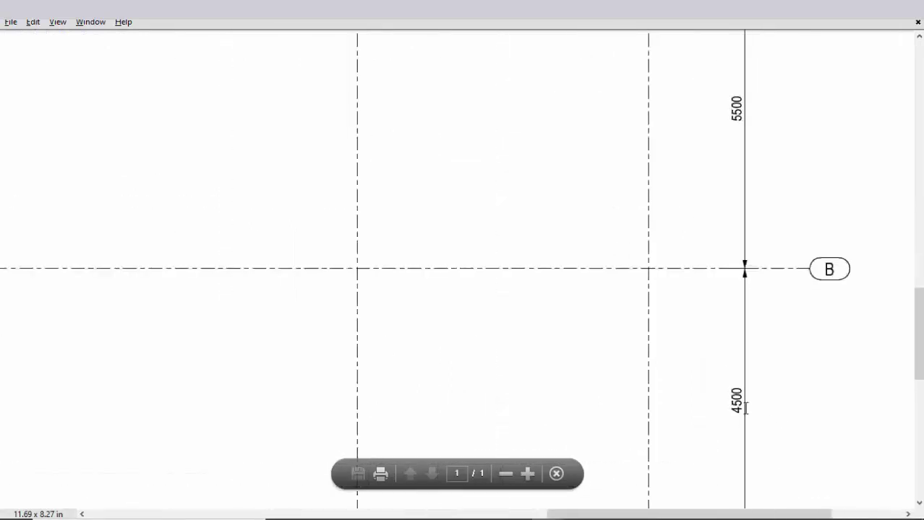
{"action": "scroll", "coordinate": [737, 219], "scroll_direction": "up", "scroll_amount": 4}
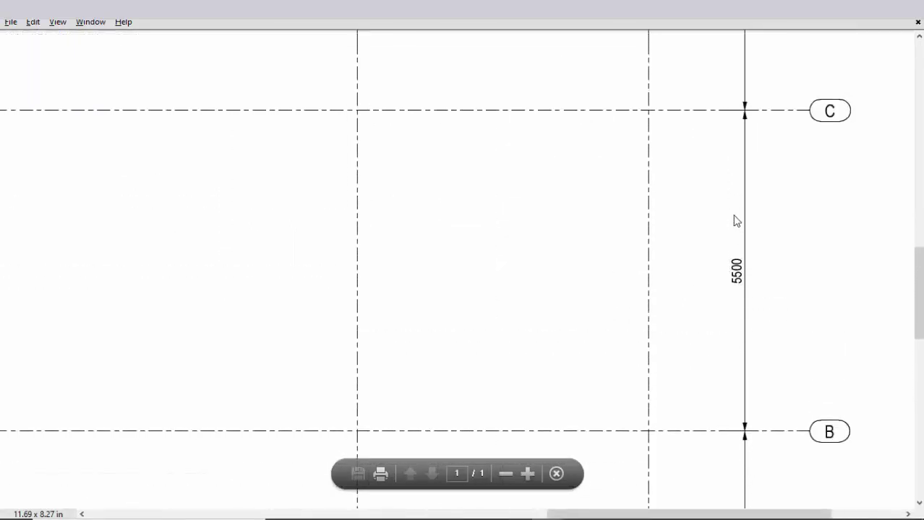
{"action": "scroll", "coordinate": [743, 192], "scroll_direction": "up", "scroll_amount": 5}
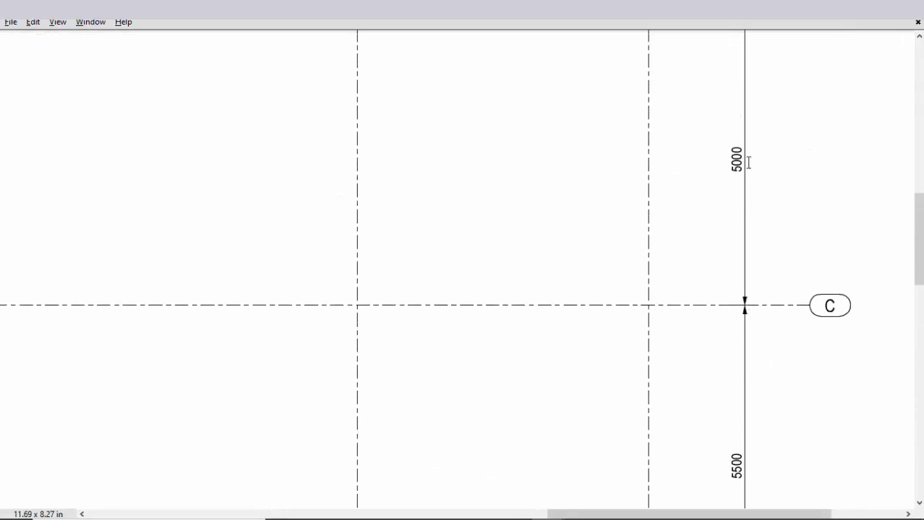
{"action": "scroll", "coordinate": [749, 163], "scroll_direction": "up", "scroll_amount": 6}
{"action": "scroll", "coordinate": [746, 168], "scroll_direction": "down", "scroll_amount": 2, "text": "ctrl"}
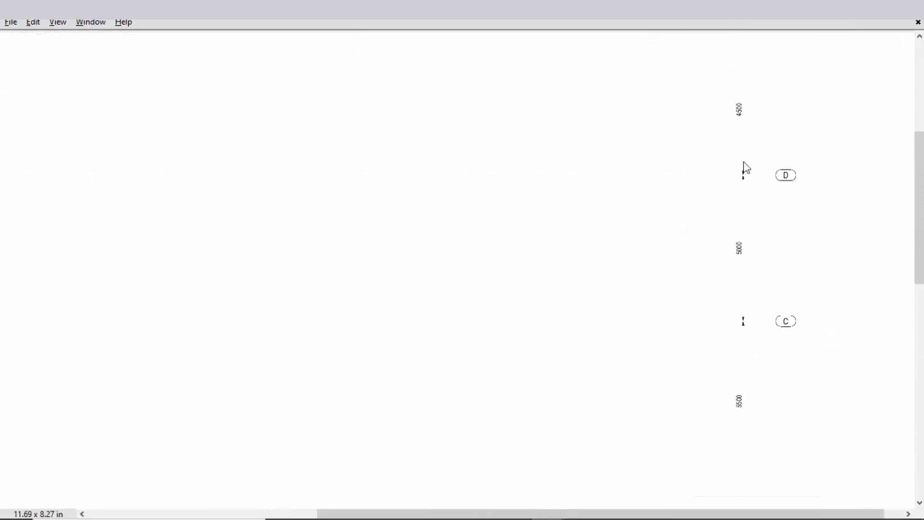
{"action": "scroll", "coordinate": [734, 158], "scroll_direction": "down", "scroll_amount": 2, "text": "ctrl"}
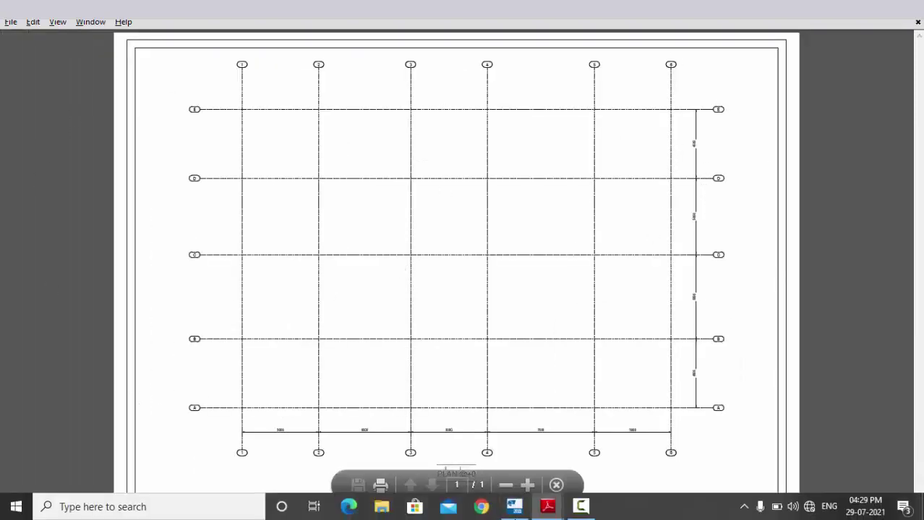
Switch back to the Tekla Structures model and open the properties of the existing rectangular grid.
{"action": "left_click", "coordinate": [513, 506]}
{"action": "scroll", "coordinate": [396, 358], "scroll_direction": "up", "scroll_amount": 5}
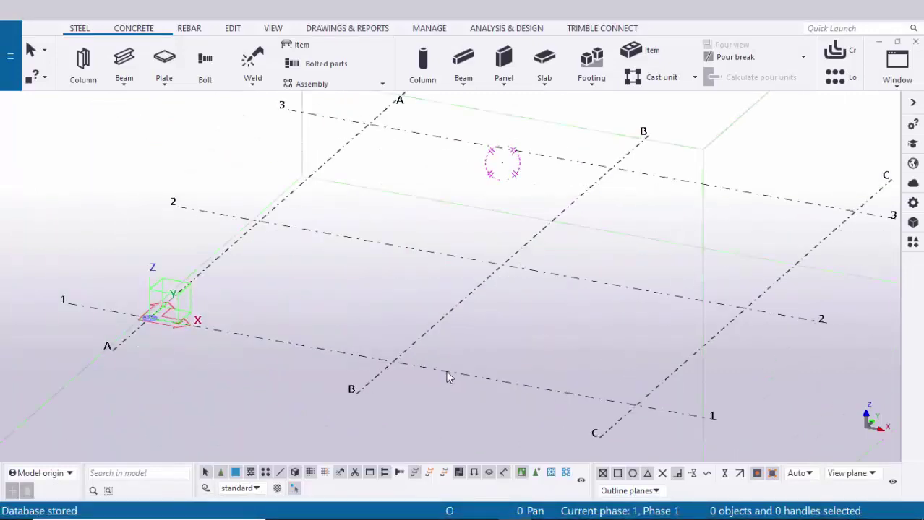
{"action": "double_click", "coordinate": [446, 371]}
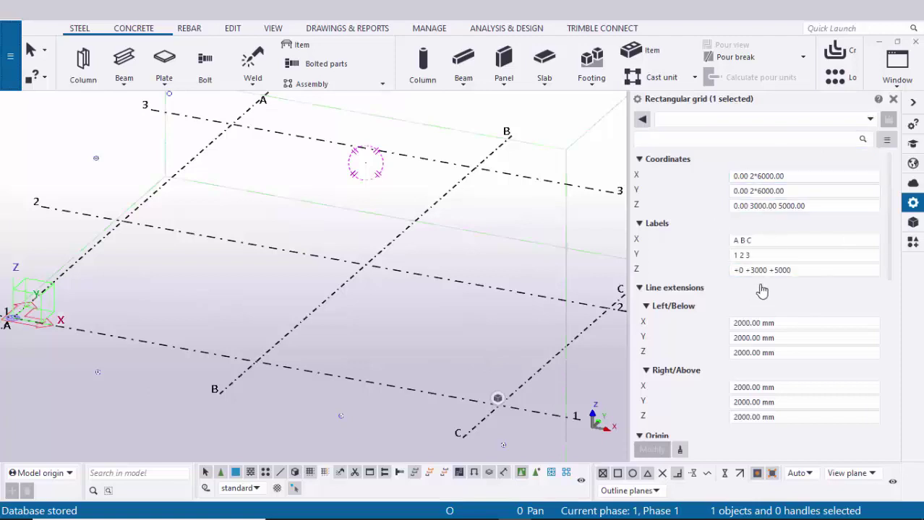
{"action": "scroll", "coordinate": [765, 287], "scroll_direction": "down", "scroll_amount": 3}
{"action": "scroll", "coordinate": [765, 288], "scroll_direction": "up", "scroll_amount": 3}
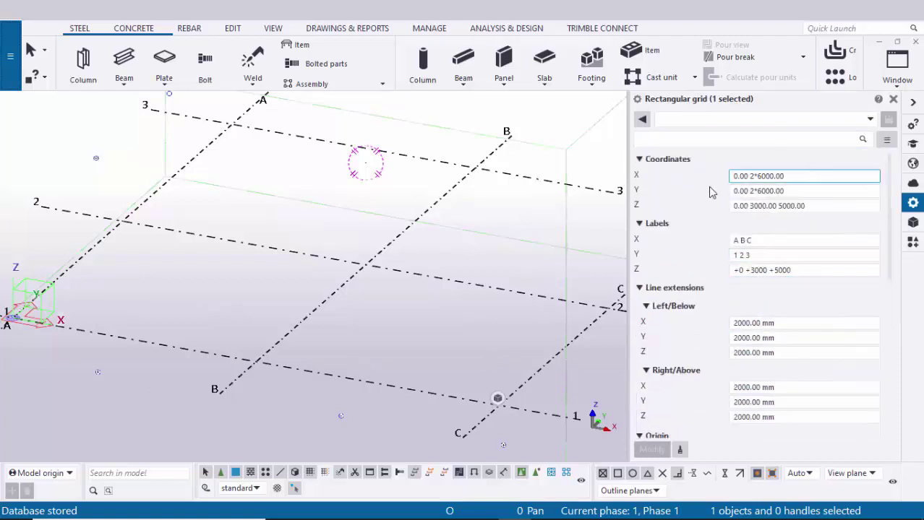
{"action": "scroll", "coordinate": [414, 261], "scroll_direction": "down", "scroll_amount": 2}
{"action": "middle_click_drag", "start_coordinate": [270, 313], "coordinate": [293, 327], "text": "ctrl"}
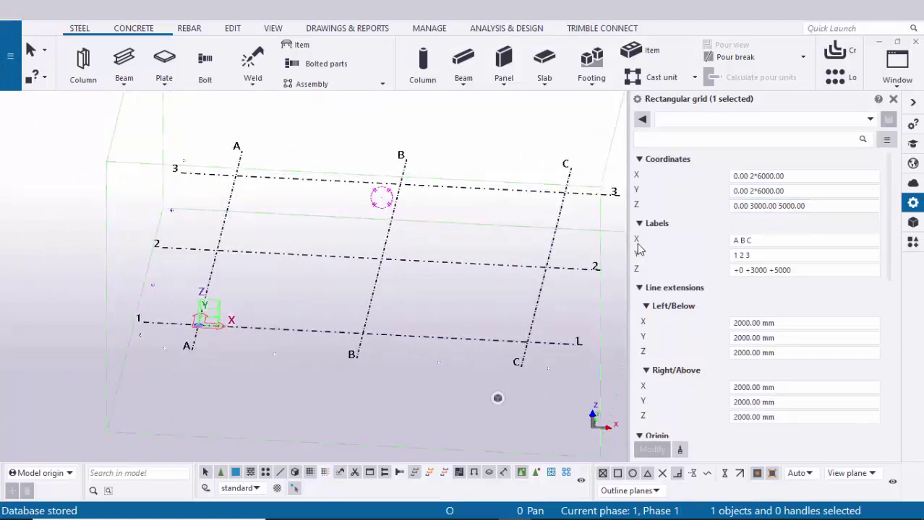
Check the grid line labels in Plan.pdf against the rectangular grid's X labels in Tekla Structures.
{"action": "mouse_move", "coordinate": [547, 510]}
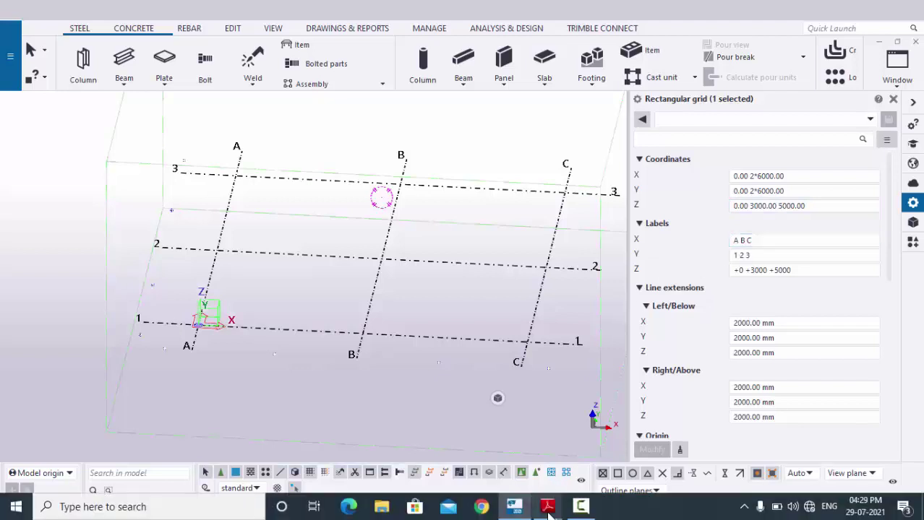
{"action": "left_click", "coordinate": [495, 459]}
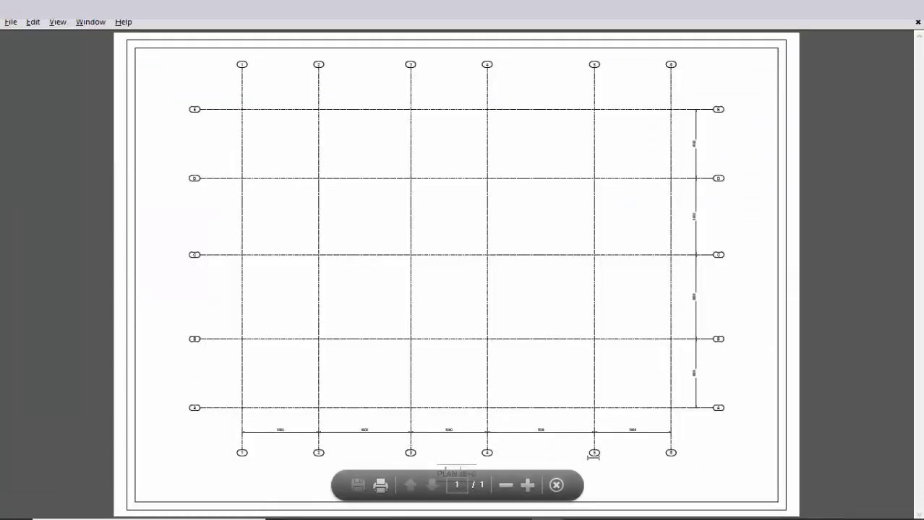
{"action": "key", "text": "alt+Tab"}
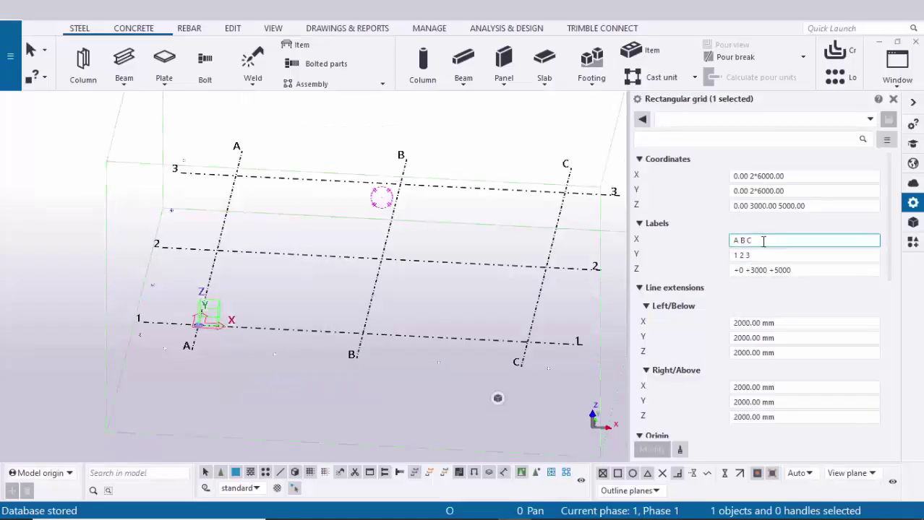
Replace the rectangular grid's X labels with 1 2 3 4 5 6.
{"action": "left_click_drag", "start_coordinate": [764, 241], "coordinate": [671, 254]}
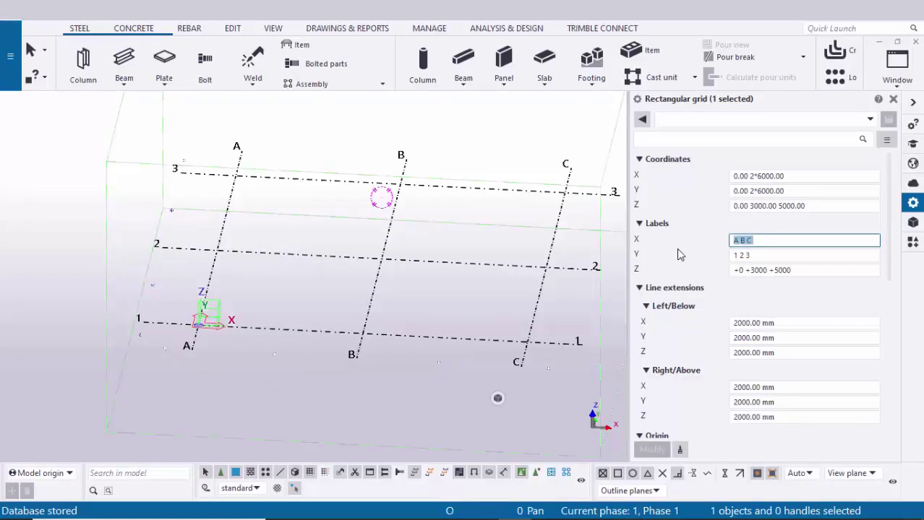
{"action": "type", "text": "1 2 3 4 "}
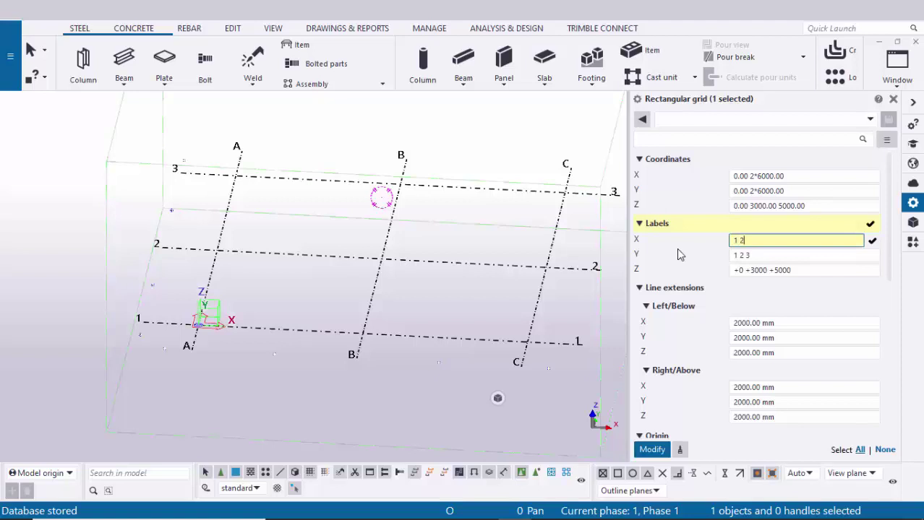
{"action": "type", "text": "5 6"}
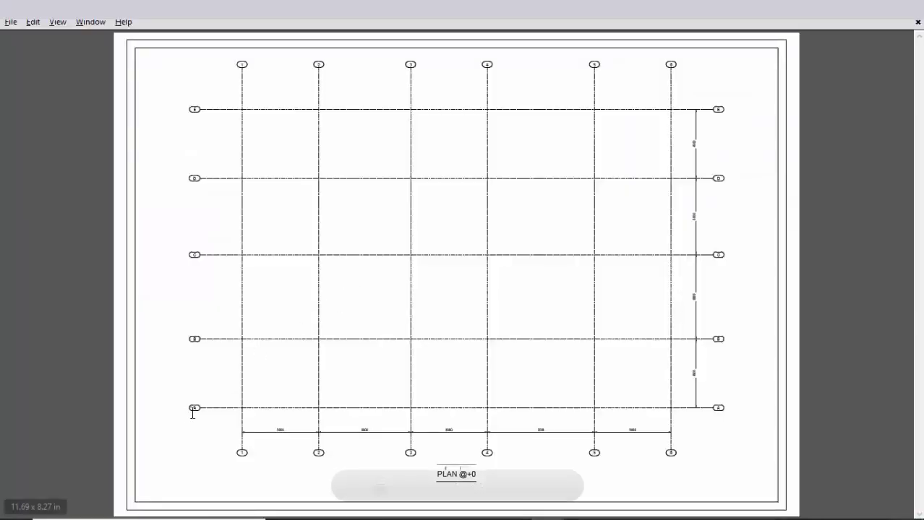
Check the lettered grid lines in Plan.pdf and set the rectangular grid's Y labels to A B C D E.
{"action": "scroll", "coordinate": [196, 408], "scroll_direction": "up", "scroll_amount": 3, "text": "ctrl"}
{"action": "scroll", "coordinate": [84, 292], "scroll_direction": "down", "scroll_amount": 3, "text": "ctrl"}
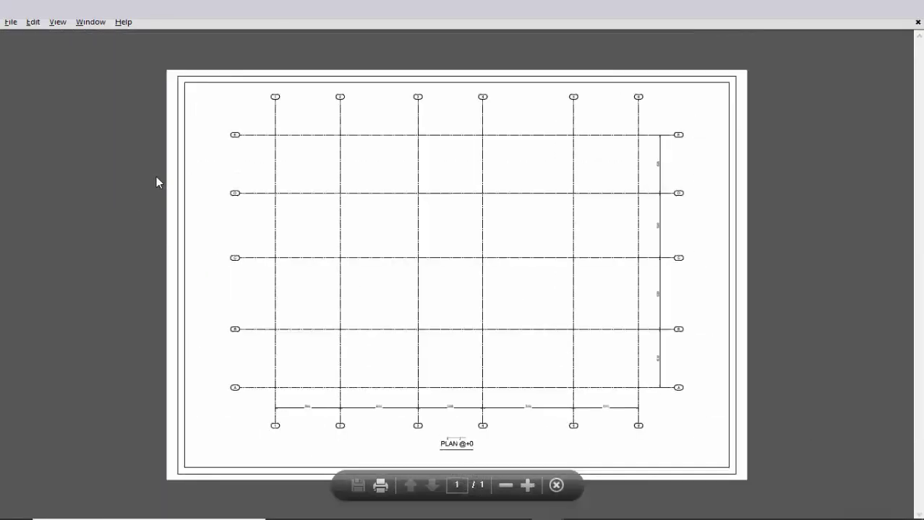
{"action": "scroll", "coordinate": [155, 120], "scroll_direction": "up", "scroll_amount": 3, "text": "ctrl"}
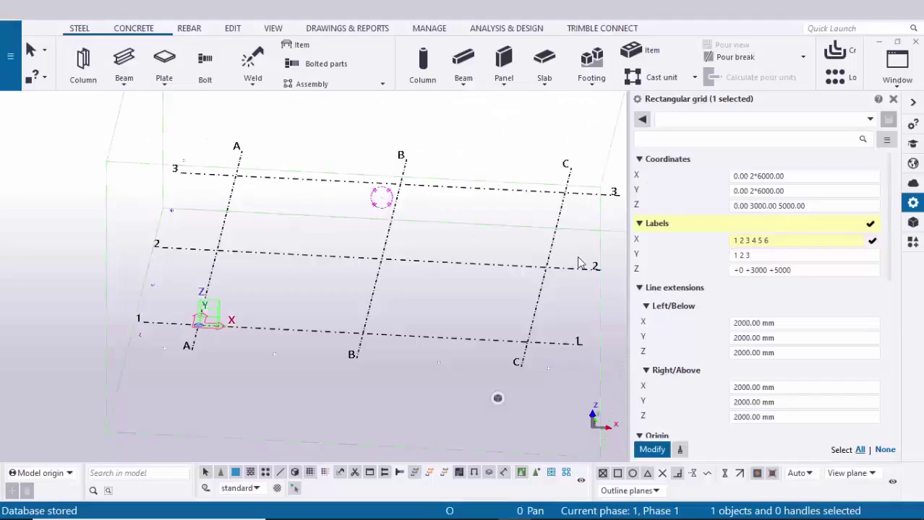
{"action": "left_click", "coordinate": [769, 256]}
{"action": "left_click_drag", "start_coordinate": [770, 256], "coordinate": [574, 262]}
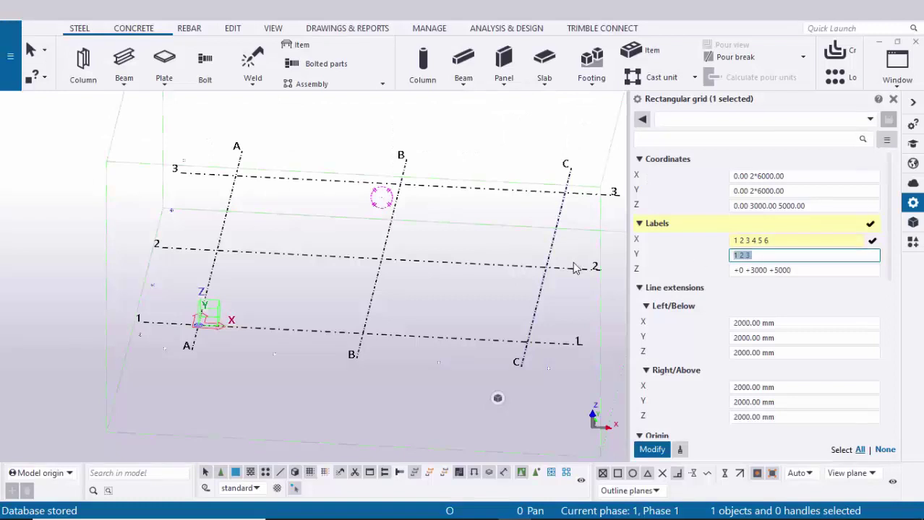
{"action": "type", "text": "A B C D E"}
{"action": "left_click", "coordinate": [778, 246]}
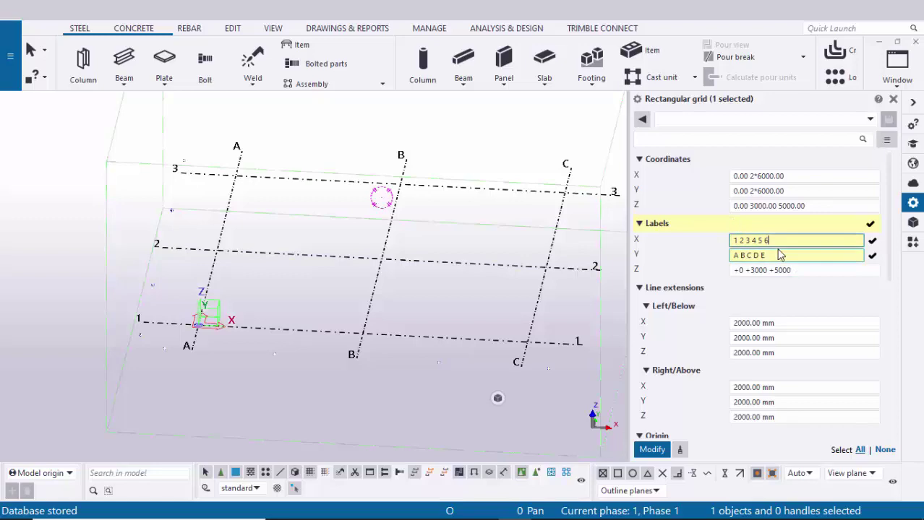
Switch to Elevation.pdf and read the level labels of the horizontal grid lines from the lowest to the highest.
{"action": "left_click", "coordinate": [808, 273]}
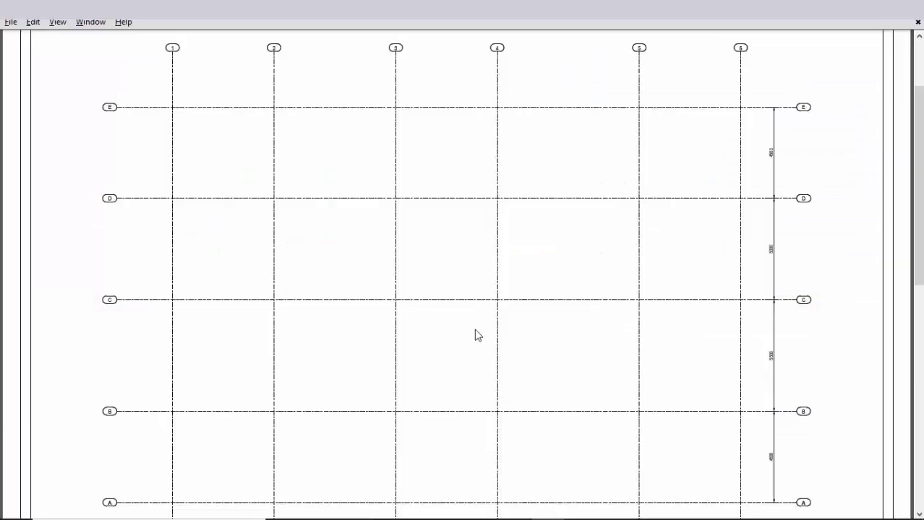
{"action": "scroll", "coordinate": [478, 304], "scroll_direction": "down", "scroll_amount": 3, "text": "ctrl"}
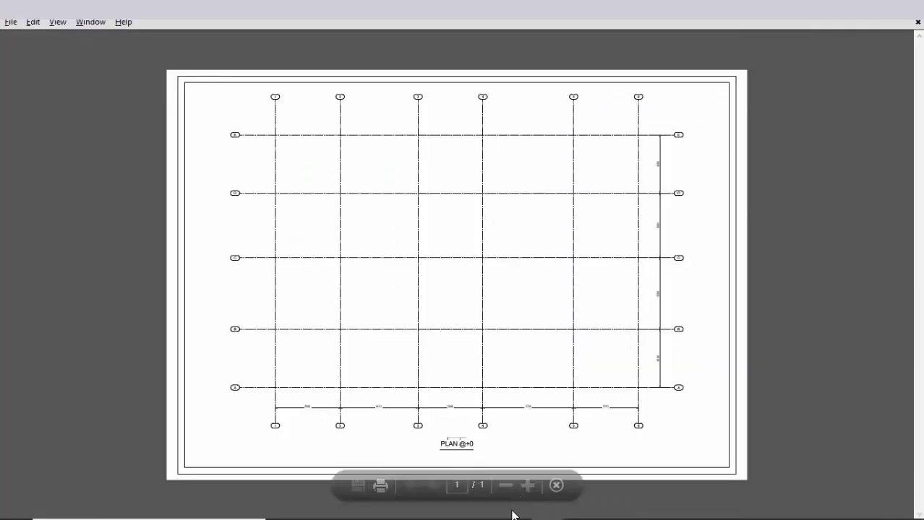
{"action": "mouse_move", "coordinate": [547, 506]}
{"action": "left_click", "coordinate": [614, 455]}
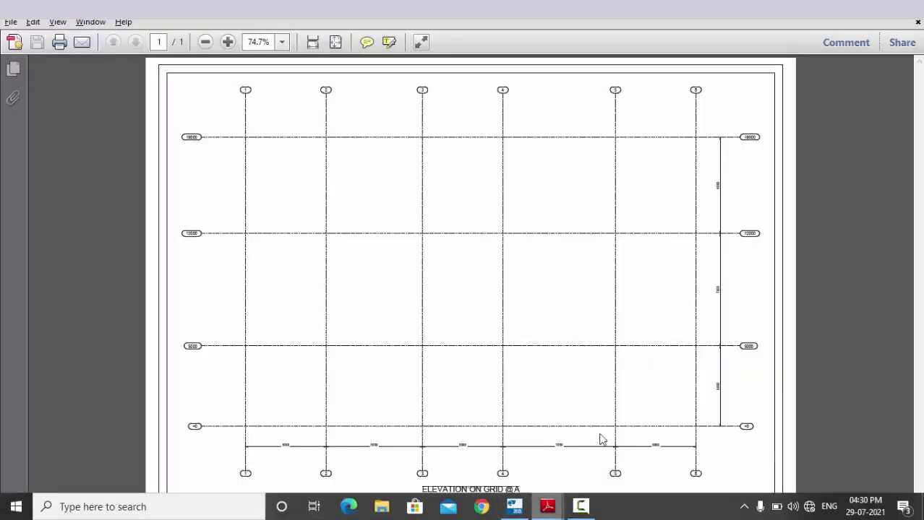
{"action": "scroll", "coordinate": [241, 439], "scroll_direction": "up", "scroll_amount": 2, "text": "ctrl"}
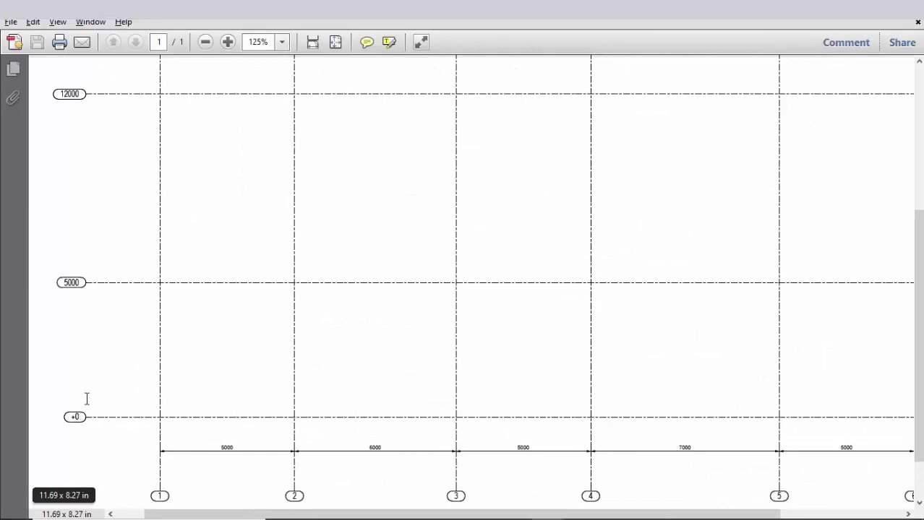
{"action": "key", "text": "ctrl+0"}
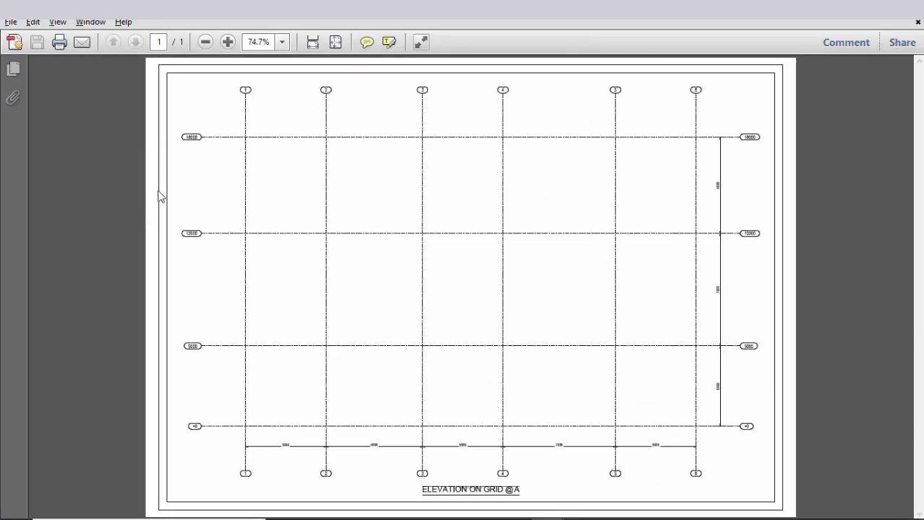
{"action": "scroll", "coordinate": [189, 213], "scroll_direction": "up", "scroll_amount": 2, "text": "ctrl"}
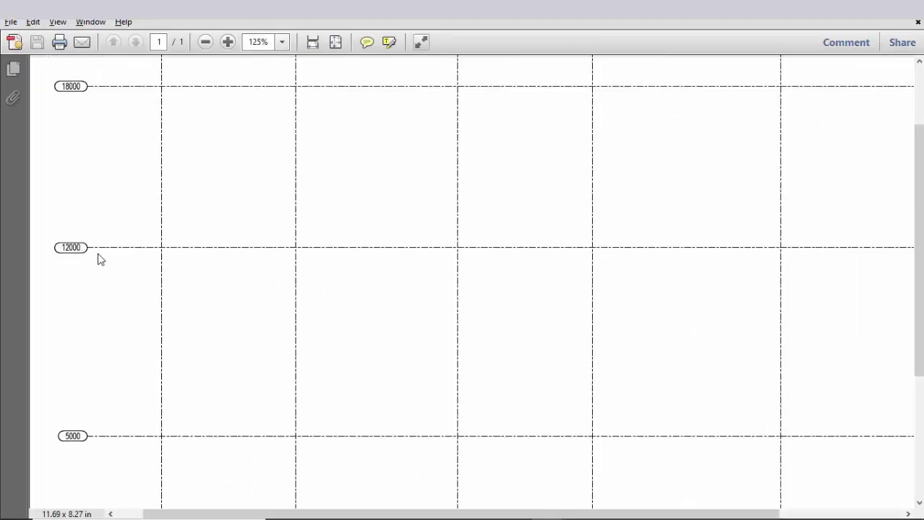
{"action": "key", "text": "ctrl+0"}
{"action": "scroll", "coordinate": [189, 136], "scroll_direction": "up", "scroll_amount": 2, "text": "ctrl"}
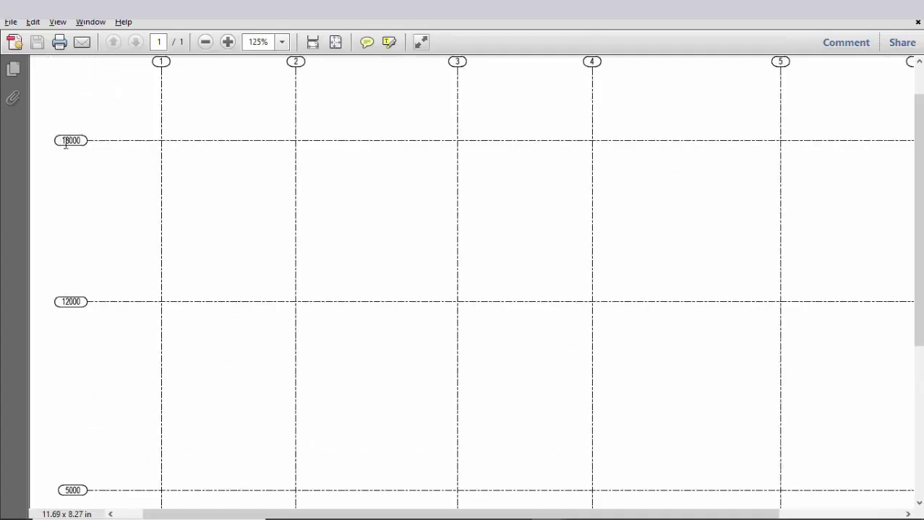
{"action": "key", "text": "ctrl+0"}
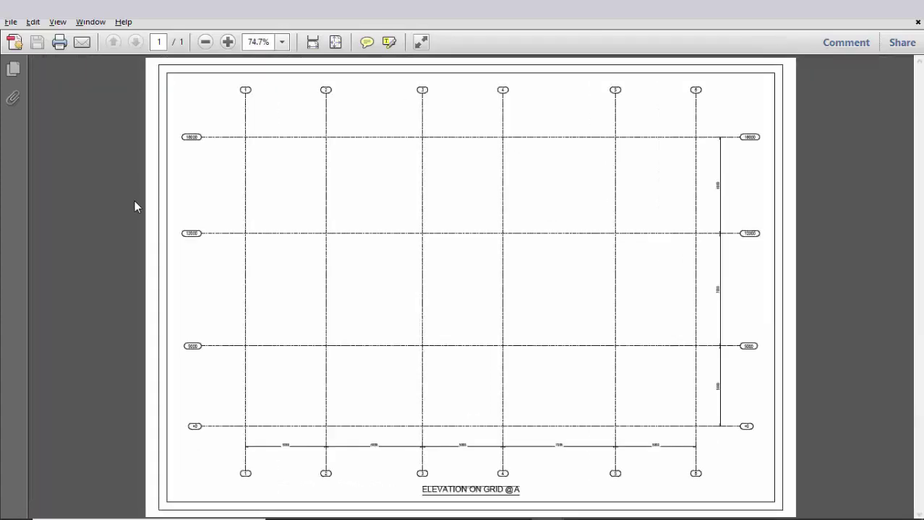
{"action": "scroll", "coordinate": [198, 433], "scroll_direction": "up", "scroll_amount": 2, "text": "ctrl"}
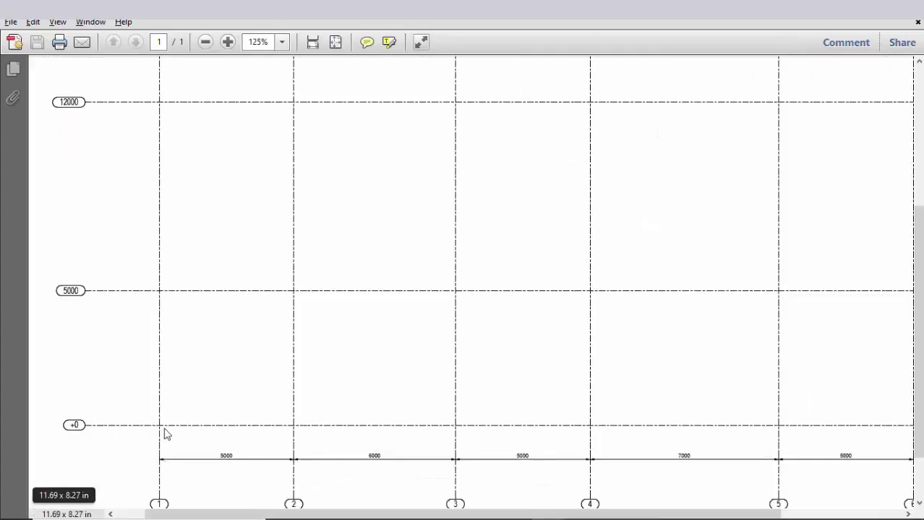
Return to Tekla Structures and replace the grid's Z labels with +0 +5000, checking the levels against Elevation.pdf.
{"action": "key", "text": "alt+Tab"}
{"action": "key", "text": "alt+Tab"}
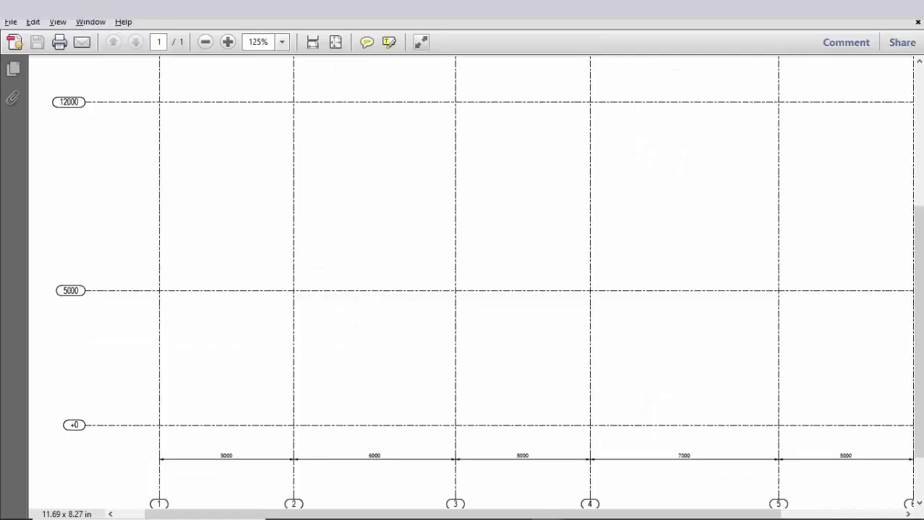
{"action": "mouse_move", "coordinate": [469, 516]}
{"action": "left_click", "coordinate": [514, 509]}
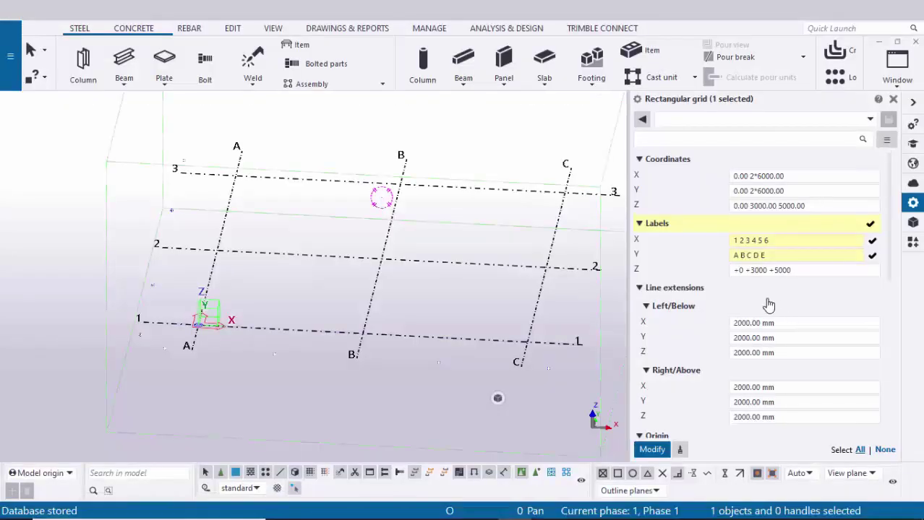
{"action": "left_click", "coordinate": [792, 270]}
{"action": "type", "text": "+0"}
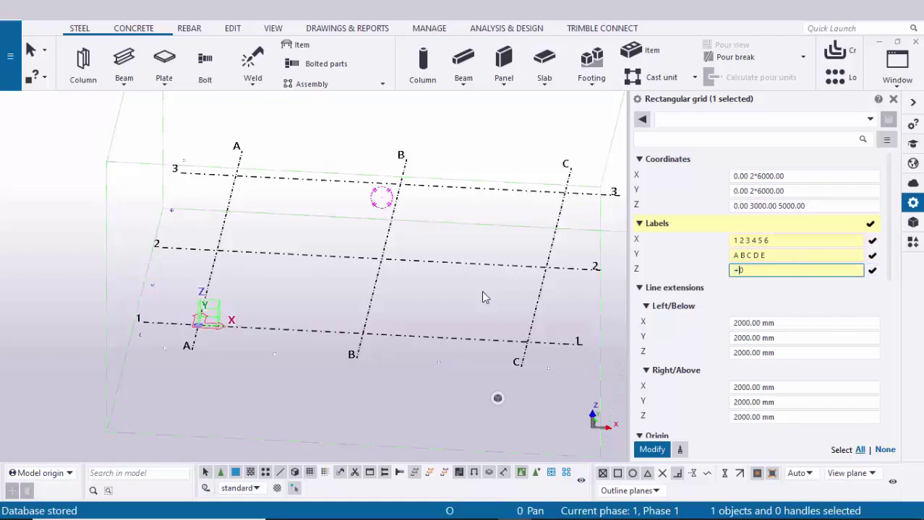
{"action": "key", "text": "alt+Tab"}
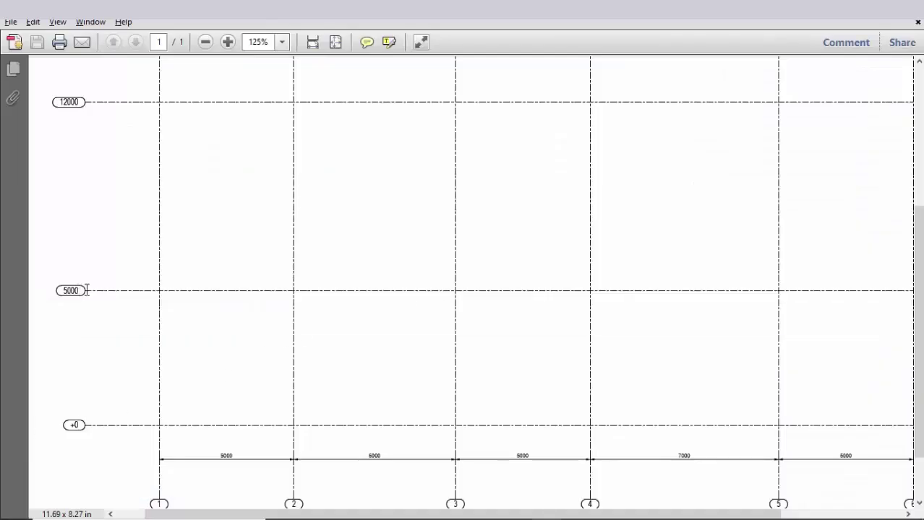
{"action": "key", "text": "alt+Tab"}
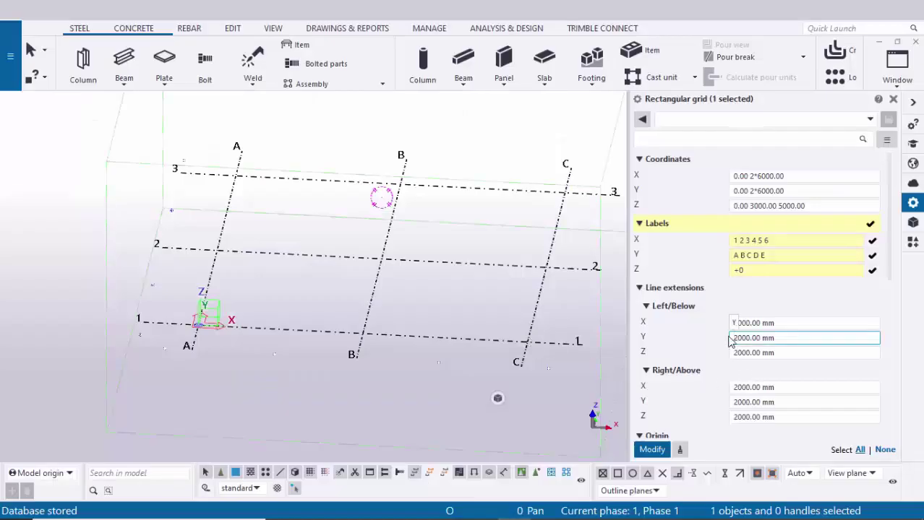
{"action": "left_click", "coordinate": [778, 270]}
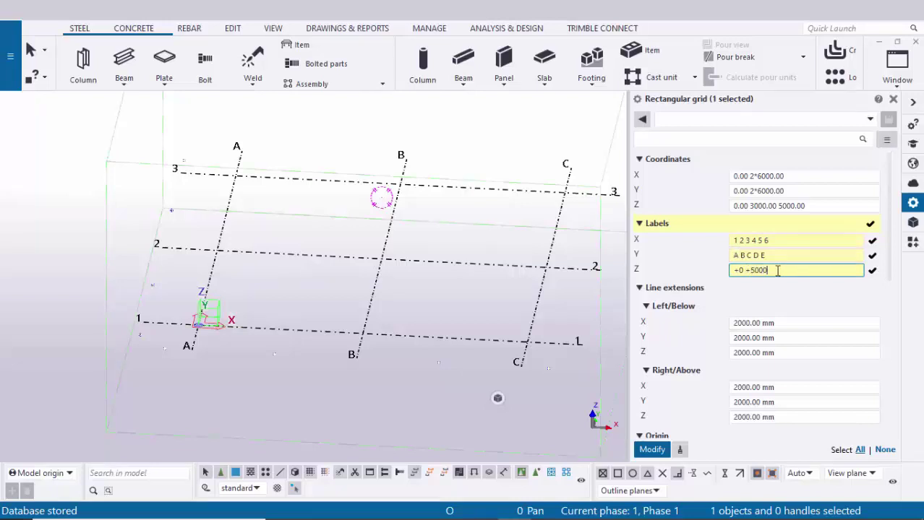
Append +12000 and +18000 to the grid's Z labels, checking the two upper levels in Elevation.pdf.
{"action": "key", "text": "alt+Tab"}
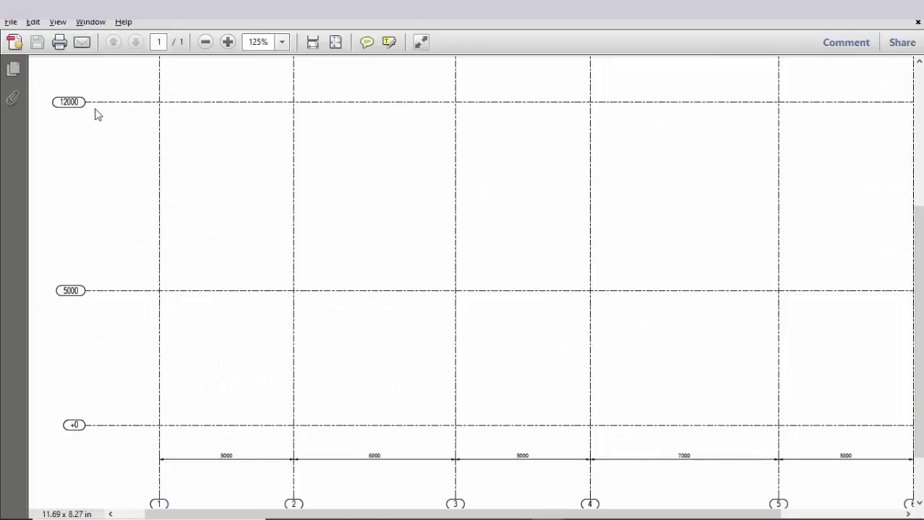
{"action": "key", "text": "alt+Tab"}
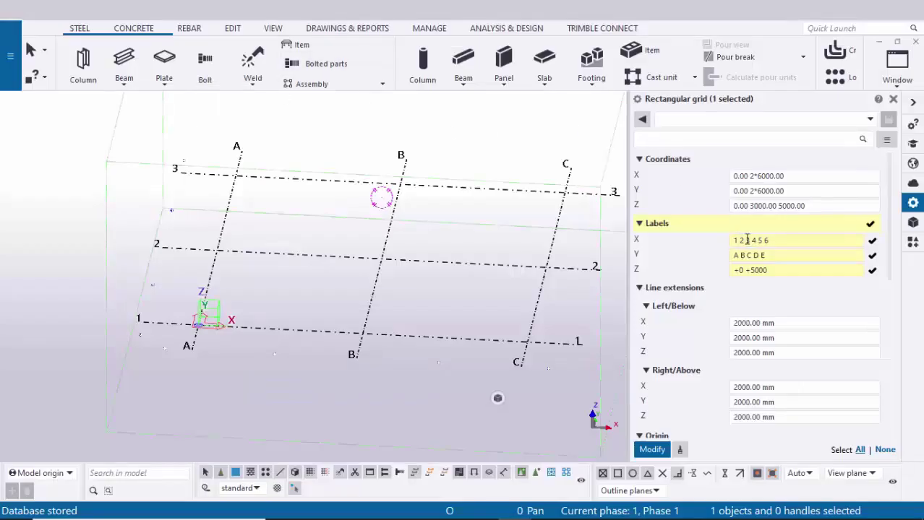
{"action": "left_click", "coordinate": [783, 271]}
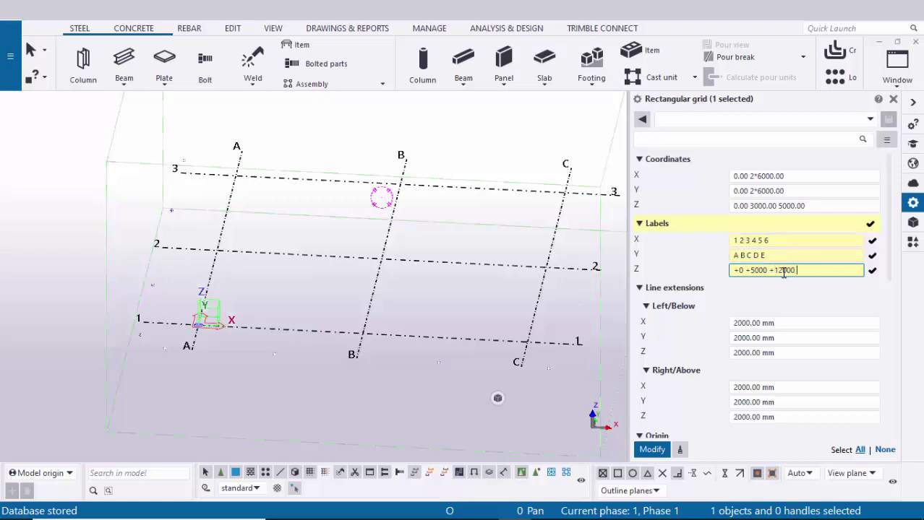
{"action": "key", "text": "alt+Tab"}
{"action": "scroll", "coordinate": [111, 185], "scroll_direction": "up", "scroll_amount": 5}
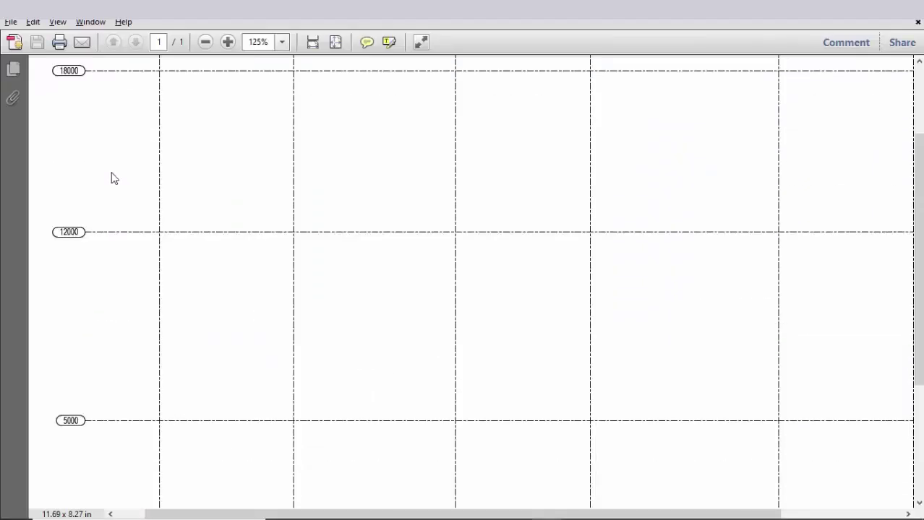
{"action": "key", "text": "alt+Tab"}
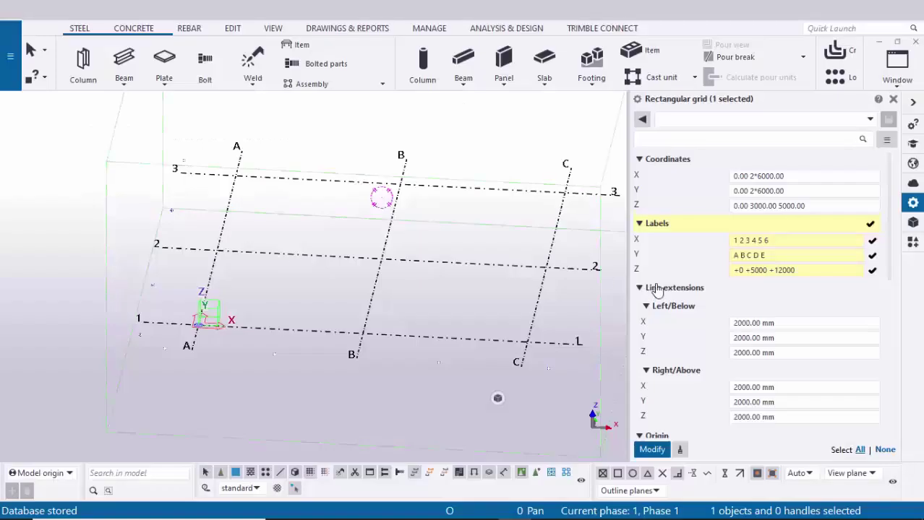
{"action": "left_click", "coordinate": [808, 270]}
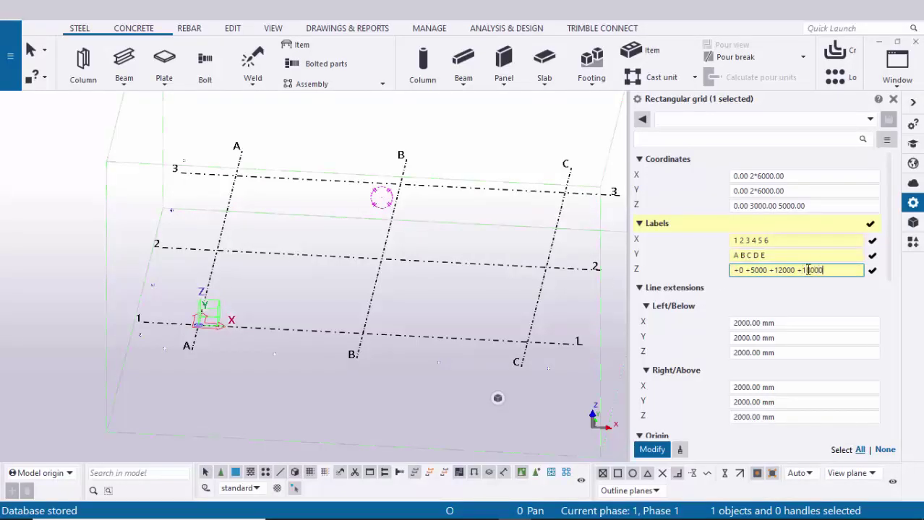
{"action": "type", "text": "+18000"}
Apply the new X, Y and Z labels to the selected grid and inspect it in the model view.
{"action": "left_click", "coordinate": [650, 449]}
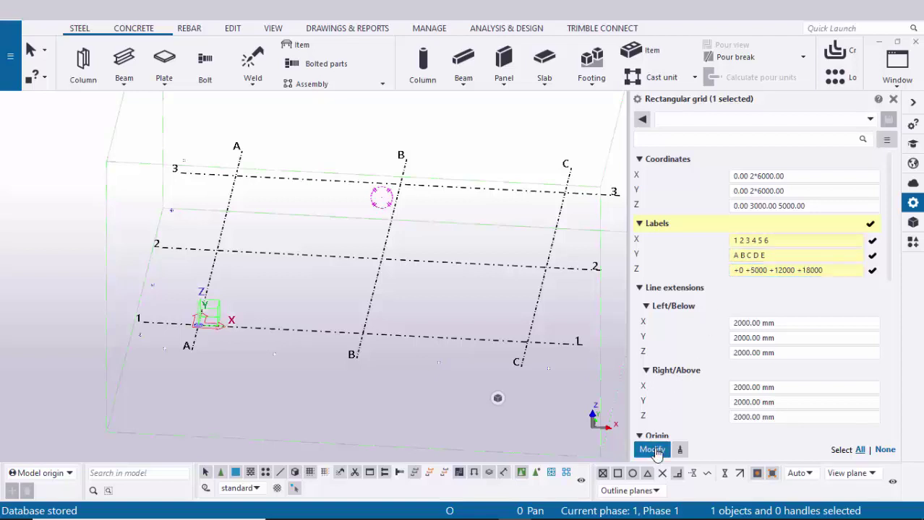
{"action": "scroll", "coordinate": [428, 370], "scroll_direction": "down", "scroll_amount": 2}
{"action": "middle_click_drag", "start_coordinate": [470, 347], "coordinate": [320, 364]}
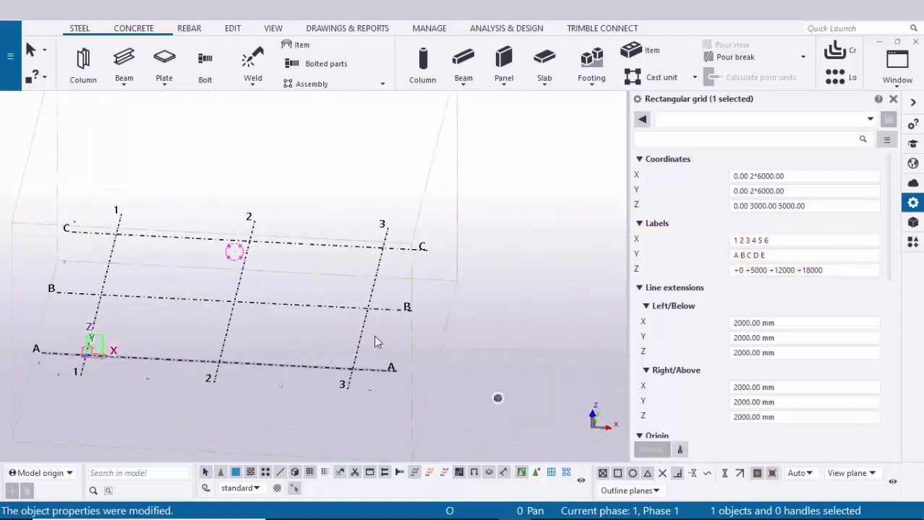
{"action": "middle_click_drag", "start_coordinate": [239, 358], "coordinate": [315, 337]}
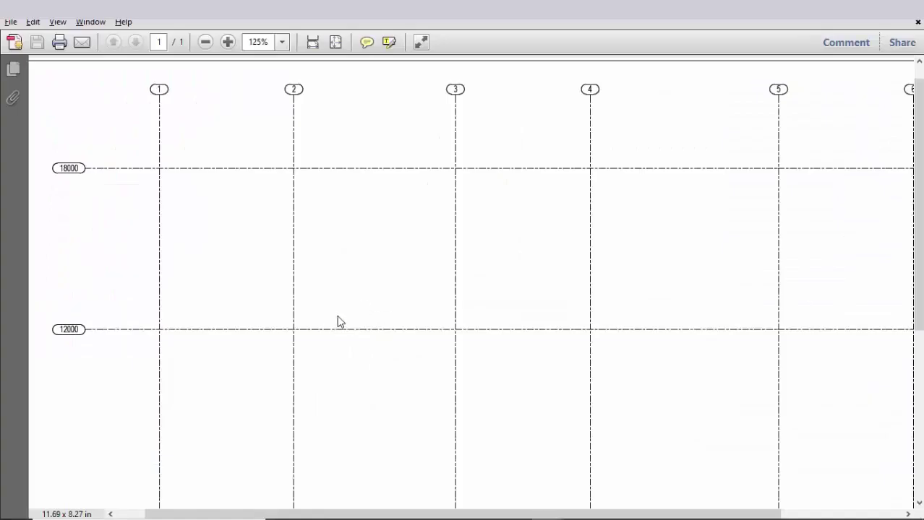
Read the spacings between the numbered grid lines in Plan.pdf, then return to the grid properties in Tekla Structures.
{"action": "mouse_move", "coordinate": [547, 509]}
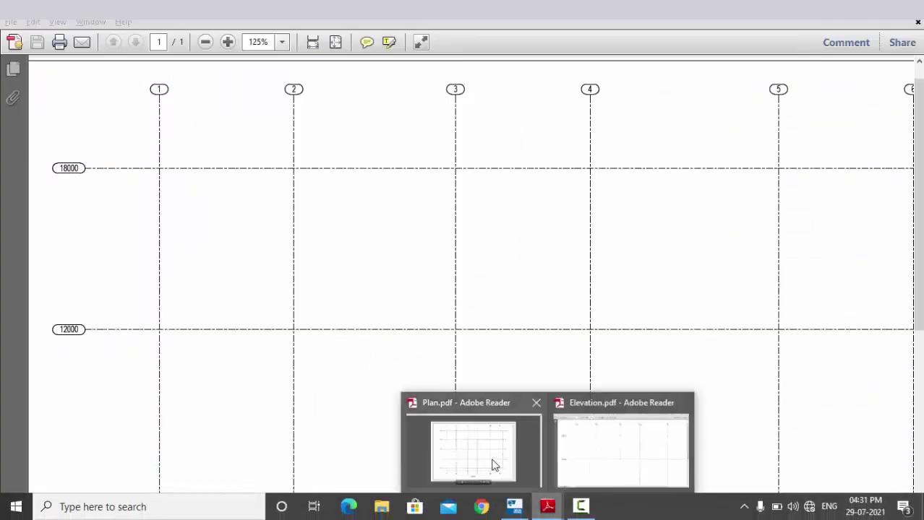
{"action": "left_click", "coordinate": [493, 467]}
{"action": "scroll", "coordinate": [298, 434], "scroll_direction": "up", "scroll_amount": 3, "text": "ctrl"}
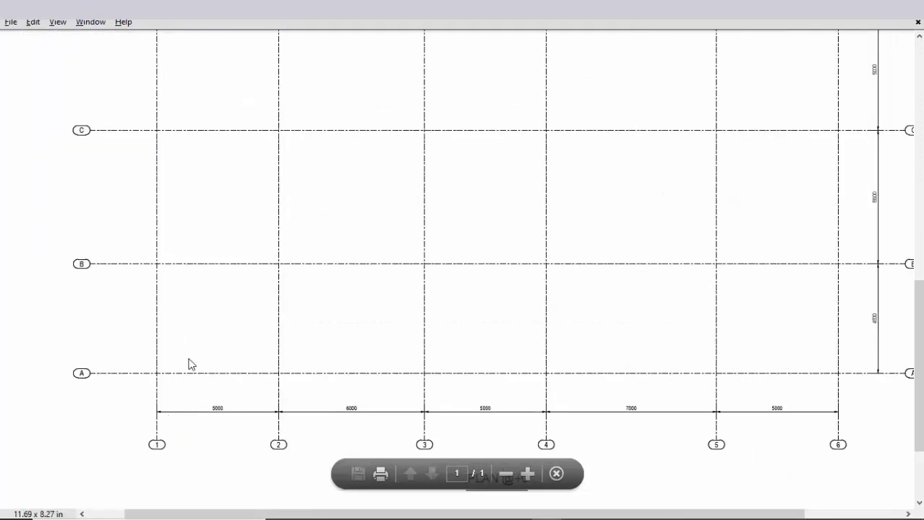
{"action": "mouse_move", "coordinate": [558, 512]}
{"action": "left_click", "coordinate": [518, 508]}
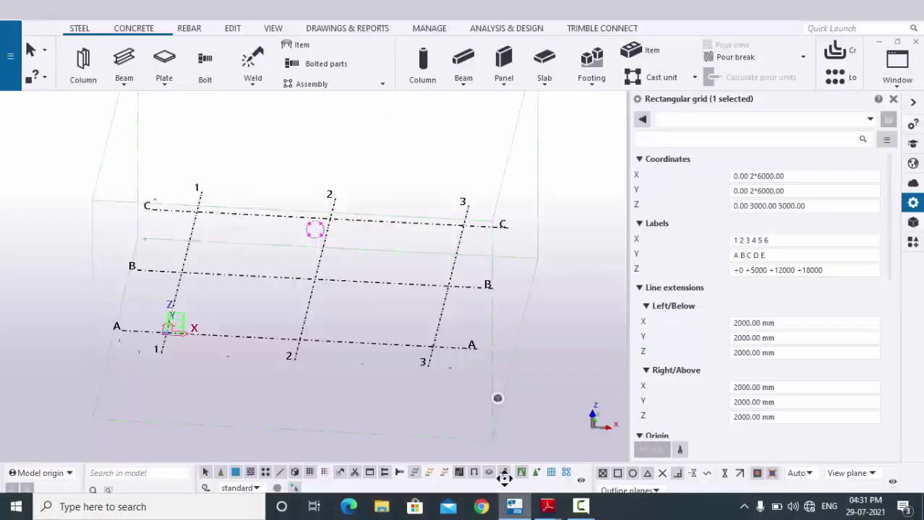
Replace the grid's X coordinates with 0 5000 6000, checking the spacings between lines 1, 2 and 3 in Plan.pdf.
{"action": "scroll", "coordinate": [165, 339], "scroll_direction": "up", "scroll_amount": 3}
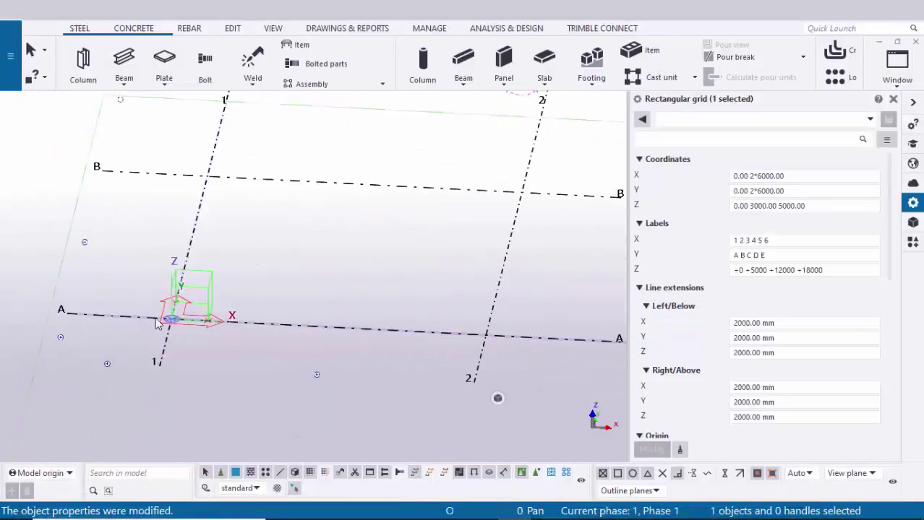
{"action": "left_click", "coordinate": [788, 177]}
{"action": "type", "text": "0"}
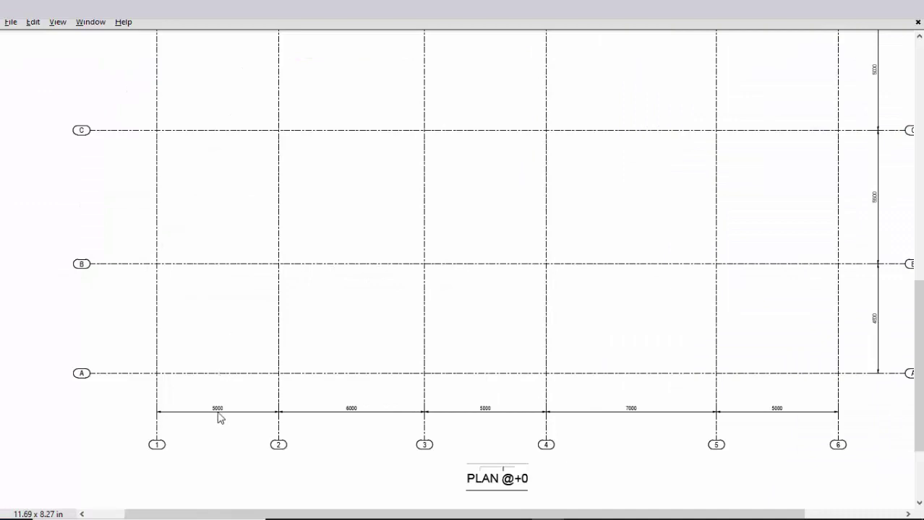
{"action": "scroll", "coordinate": [219, 418], "scroll_direction": "up", "scroll_amount": 5, "text": "ctrl"}
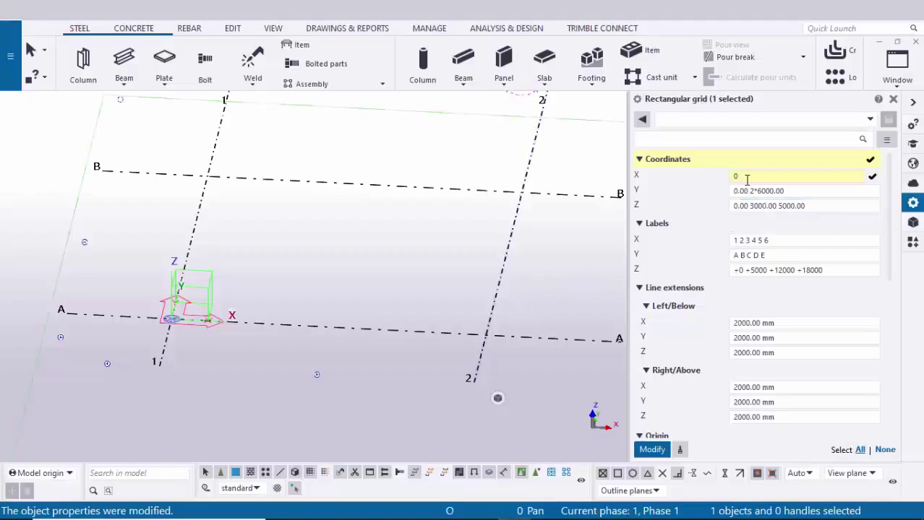
{"action": "left_click", "coordinate": [746, 179]}
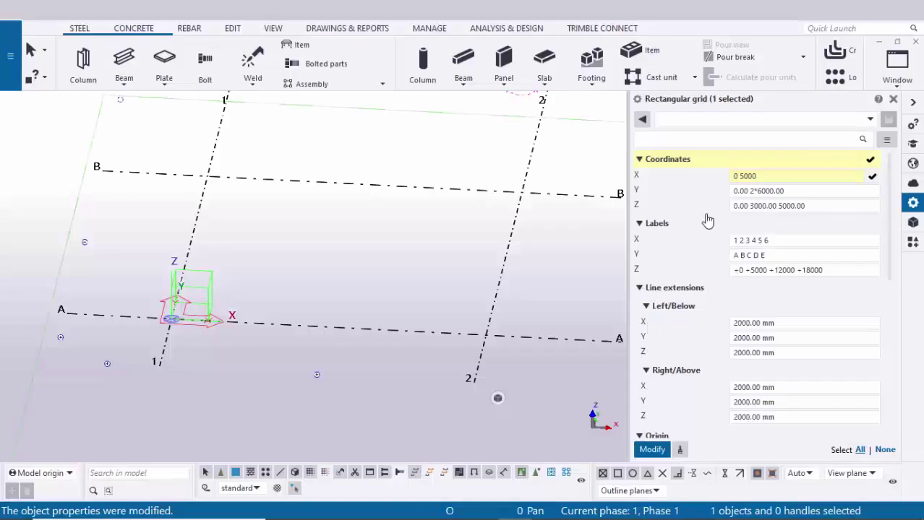
{"action": "left_click", "coordinate": [756, 182]}
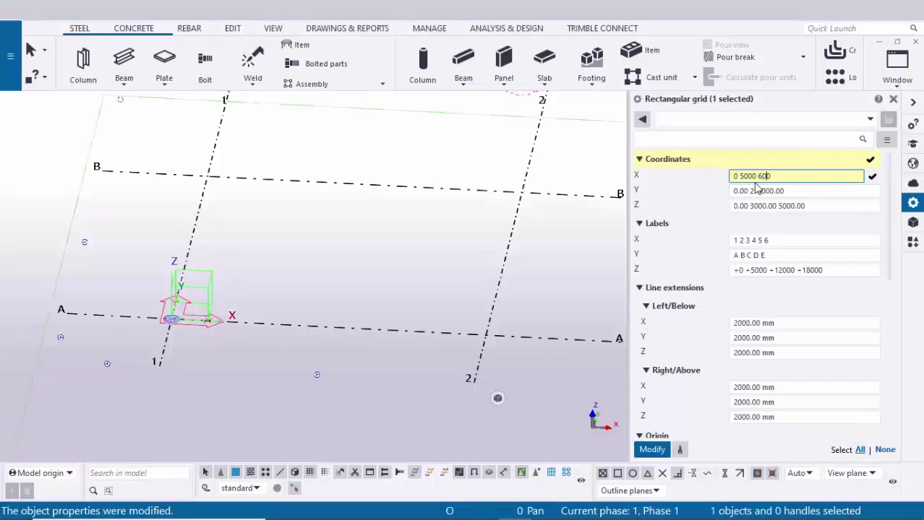
Append 5000 to the grid's X coordinates, checking the spacing between lines 3 and 4 in Plan.pdf.
{"action": "key", "text": "alt+Tab"}
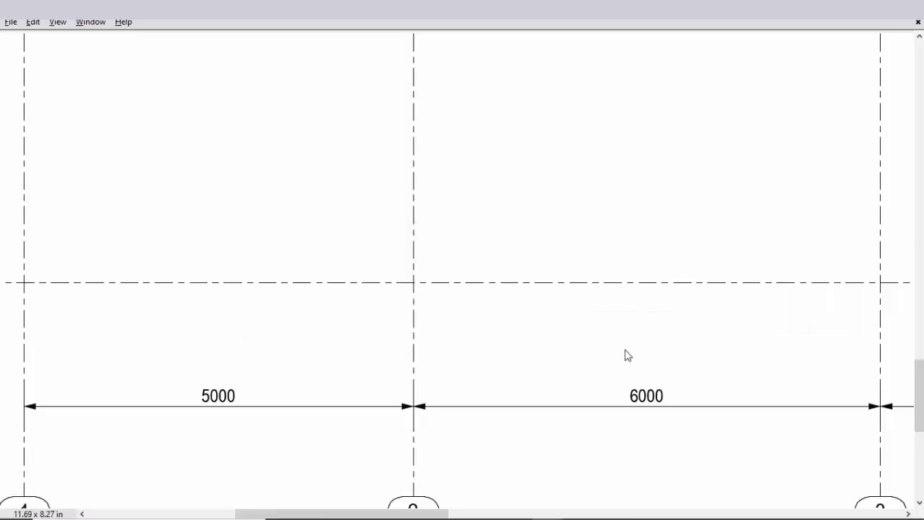
{"action": "scroll", "coordinate": [621, 355], "scroll_direction": "down", "scroll_amount": 3, "text": "ctrl"}
{"action": "scroll", "coordinate": [693, 378], "scroll_direction": "up", "scroll_amount": 1, "text": "ctrl"}
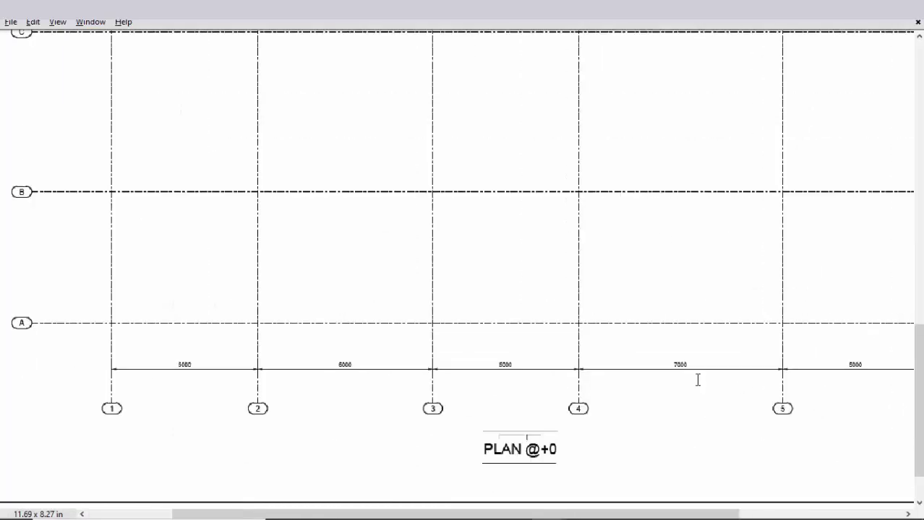
{"action": "scroll", "coordinate": [411, 391], "scroll_direction": "up", "scroll_amount": 3, "text": "ctrl"}
{"action": "key", "text": "alt+Tab"}
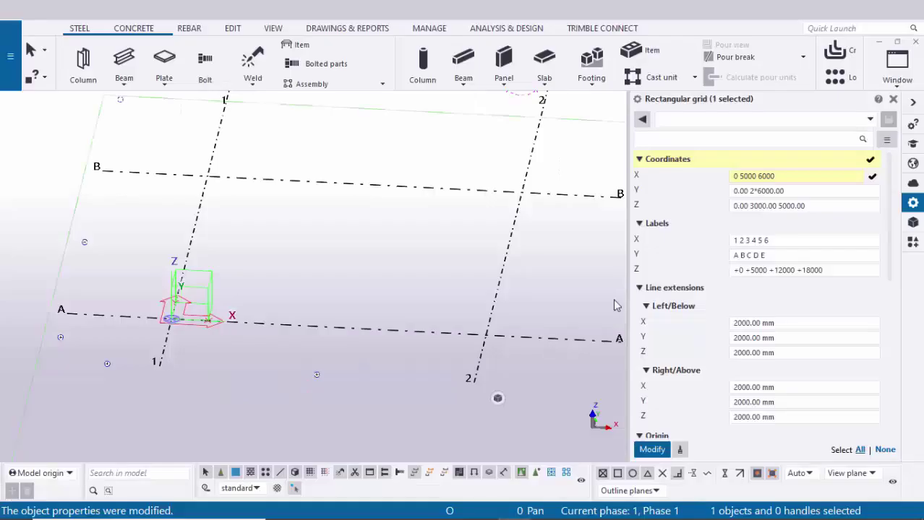
{"action": "left_click", "coordinate": [785, 178]}
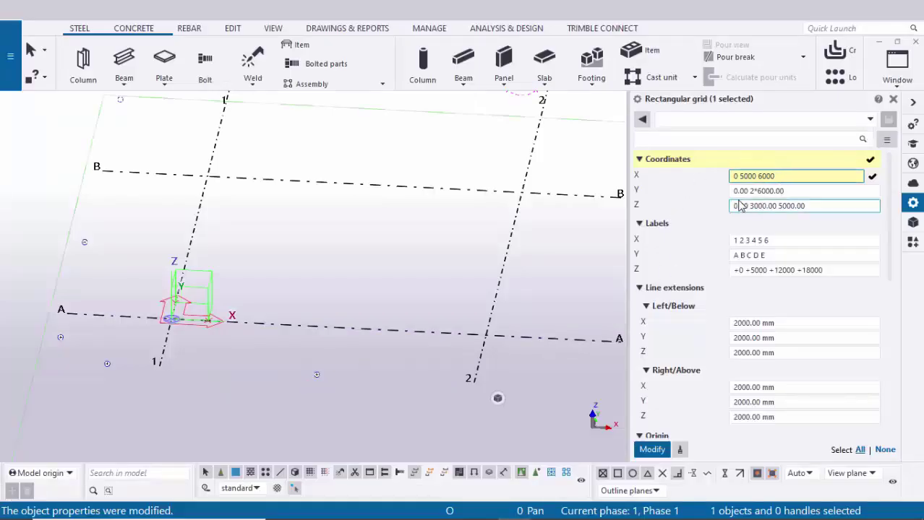
{"action": "type", "text": "5000"}
Append 7000 and 5000 to the grid's X coordinates, checking the spacings between lines 4, 5 and 6 in Plan.pdf.
{"action": "key", "text": "alt+Tab"}
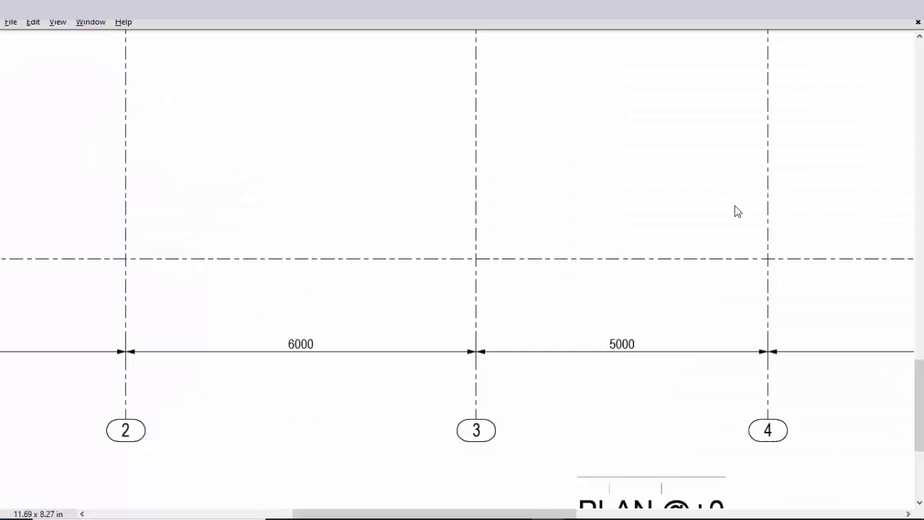
{"action": "middle_click_drag", "start_coordinate": [912, 370], "coordinate": [665, 364]}
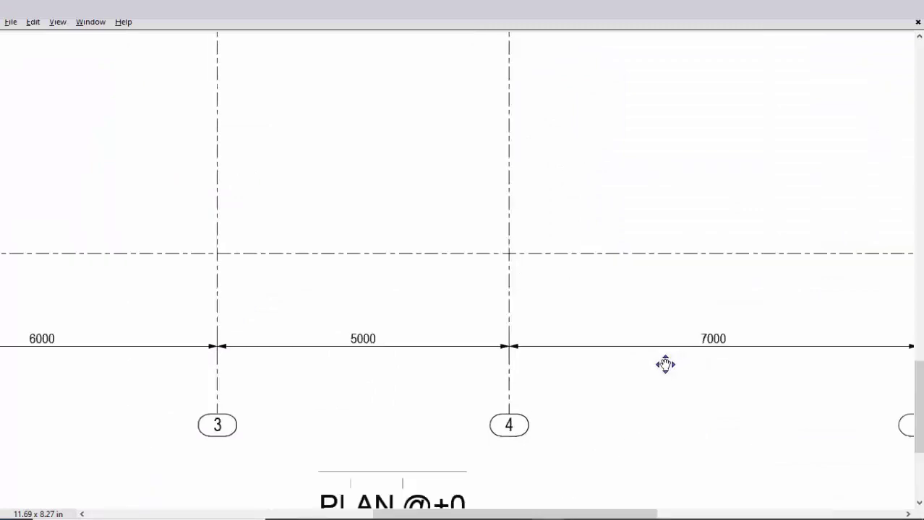
{"action": "key", "text": "alt+Tab"}
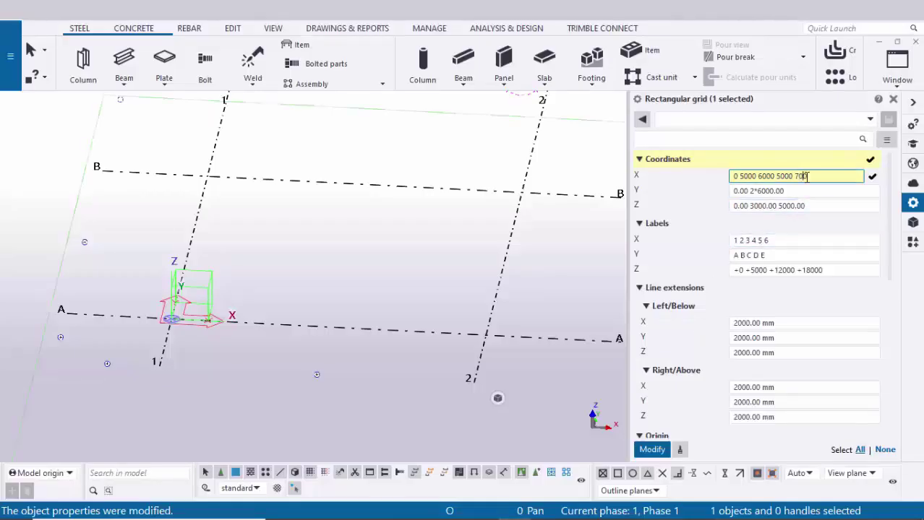
{"action": "type", "text": "7000"}
{"action": "key", "text": "alt+Tab"}
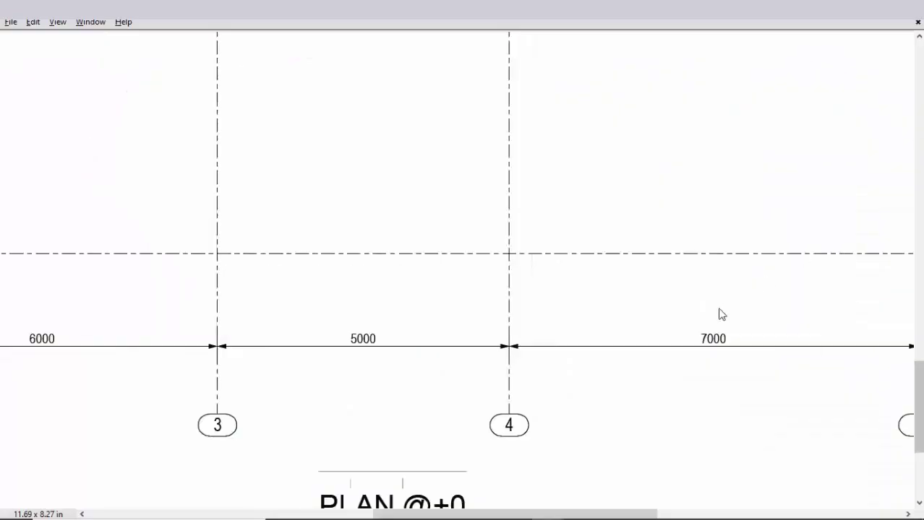
{"action": "scroll", "coordinate": [722, 318], "scroll_direction": "down", "scroll_amount": 3, "text": "ctrl"}
{"action": "scroll", "coordinate": [726, 327], "scroll_direction": "down", "scroll_amount": 1, "text": "ctrl"}
{"action": "scroll", "coordinate": [722, 426], "scroll_direction": "up", "scroll_amount": 5, "text": "ctrl"}
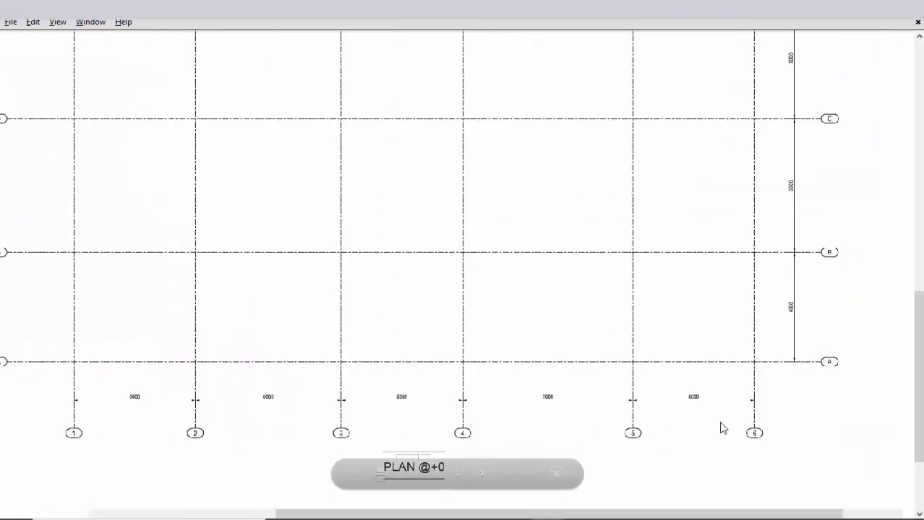
{"action": "key", "text": "alt+Tab"}
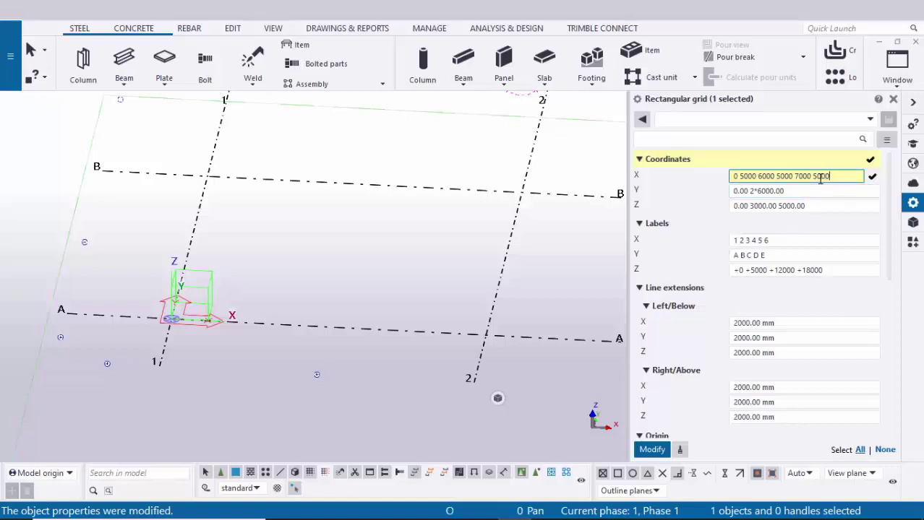
Switch to Plan.pdf and examine the spacing between lettered grid lines A and B, using the Hand Tool.
{"action": "key", "text": "alt+Tab"}
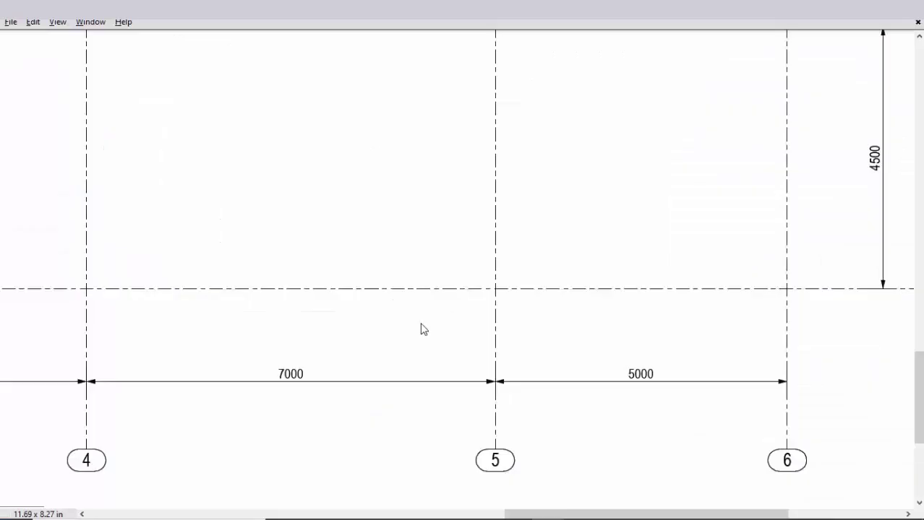
{"action": "scroll", "coordinate": [454, 346], "scroll_direction": "down", "scroll_amount": 4, "text": "ctrl"}
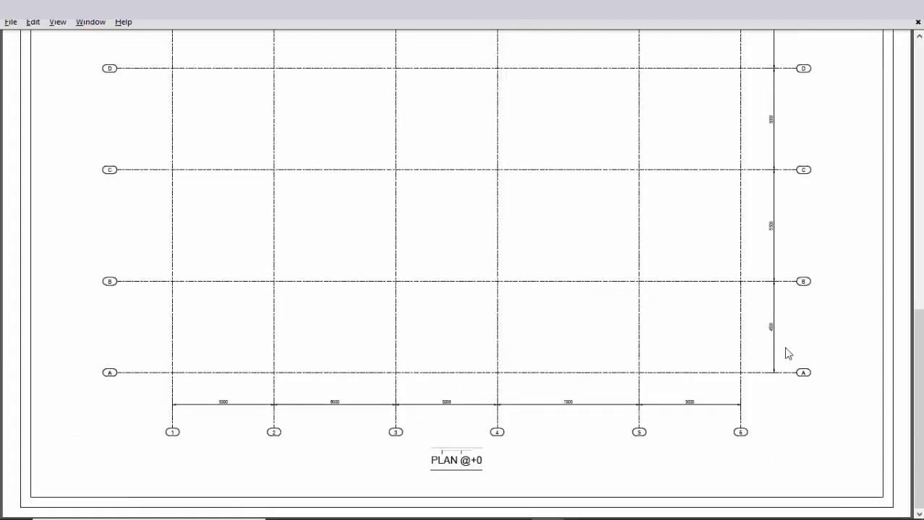
{"action": "scroll", "coordinate": [788, 351], "scroll_direction": "up", "scroll_amount": 2, "text": "ctrl"}
{"action": "right_click", "coordinate": [600, 172]}
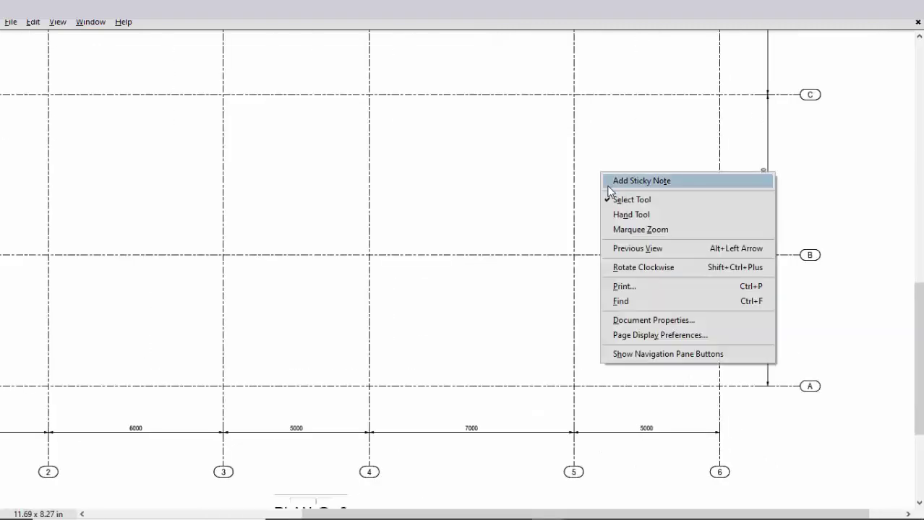
{"action": "left_click", "coordinate": [635, 213]}
{"action": "left_click_drag", "start_coordinate": [655, 257], "coordinate": [601, 277]}
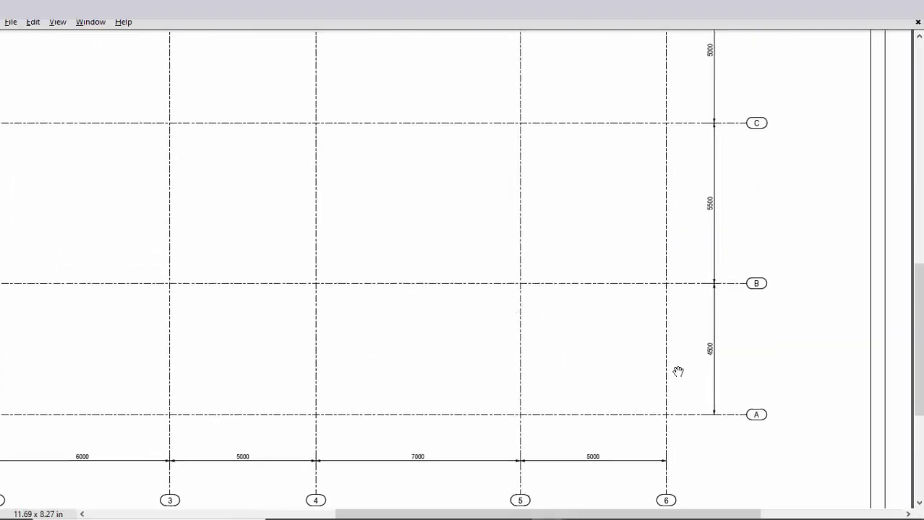
{"action": "scroll", "coordinate": [676, 370], "scroll_direction": "up", "scroll_amount": 2, "text": "ctrl"}
{"action": "left_click_drag", "start_coordinate": [706, 374], "coordinate": [436, 318]}
{"action": "scroll", "coordinate": [437, 318], "scroll_direction": "up", "scroll_amount": 1}
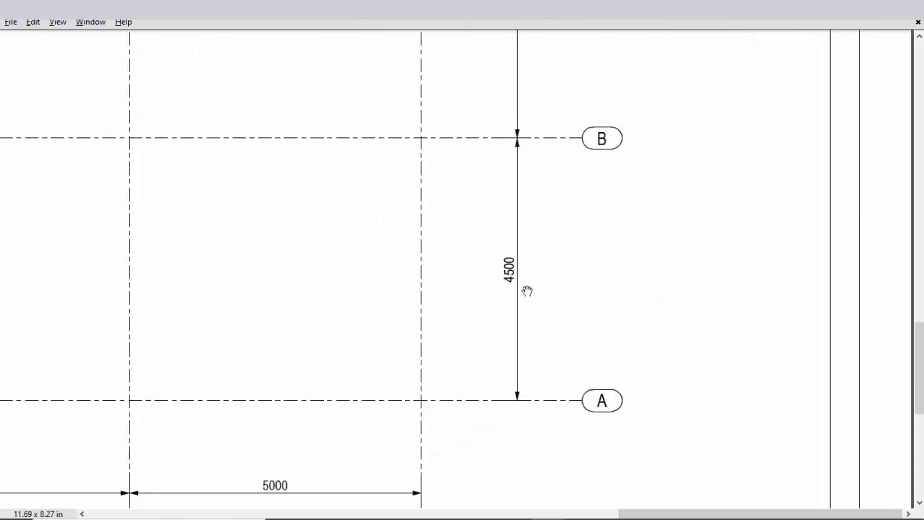
Return to Tekla Structures and replace the grid's Y coordinates with 0 4500.
{"action": "key", "text": "alt+Tab"}
{"action": "left_click_drag", "start_coordinate": [791, 193], "coordinate": [626, 195]}
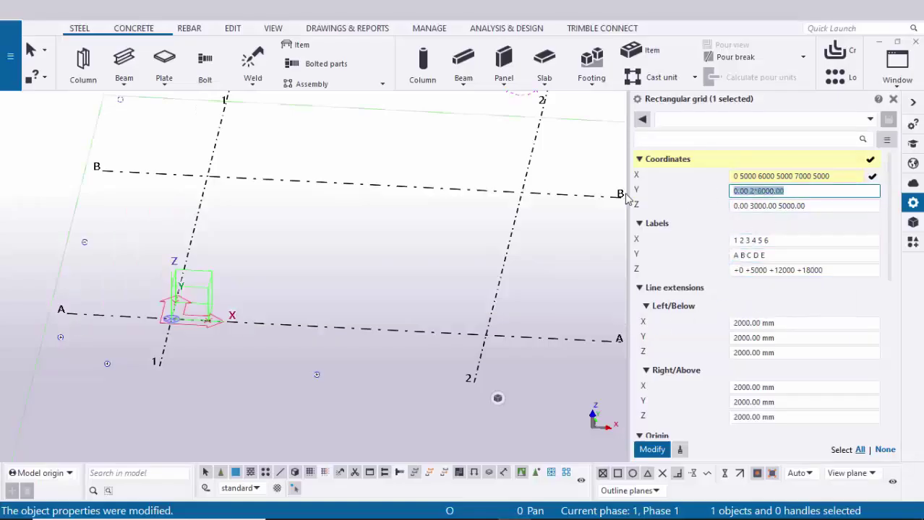
{"action": "type", "text": "0"}
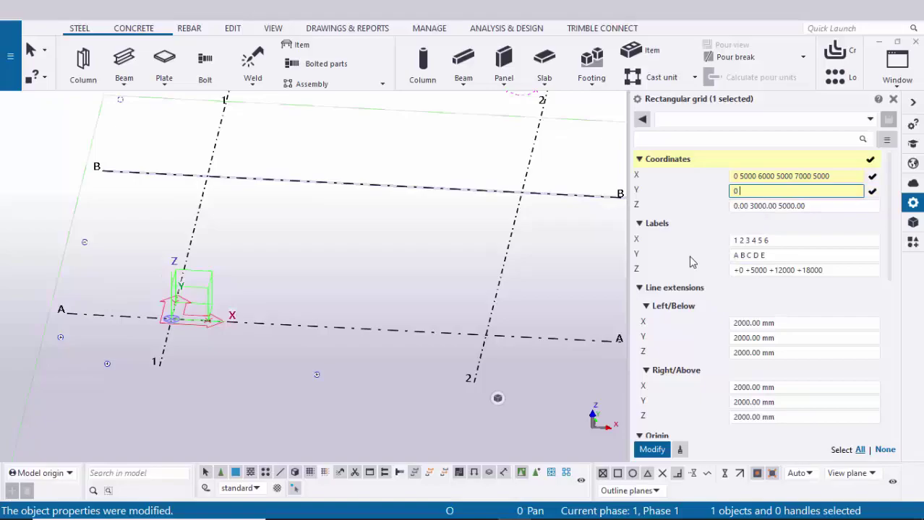
{"action": "key", "text": "alt+Tab"}
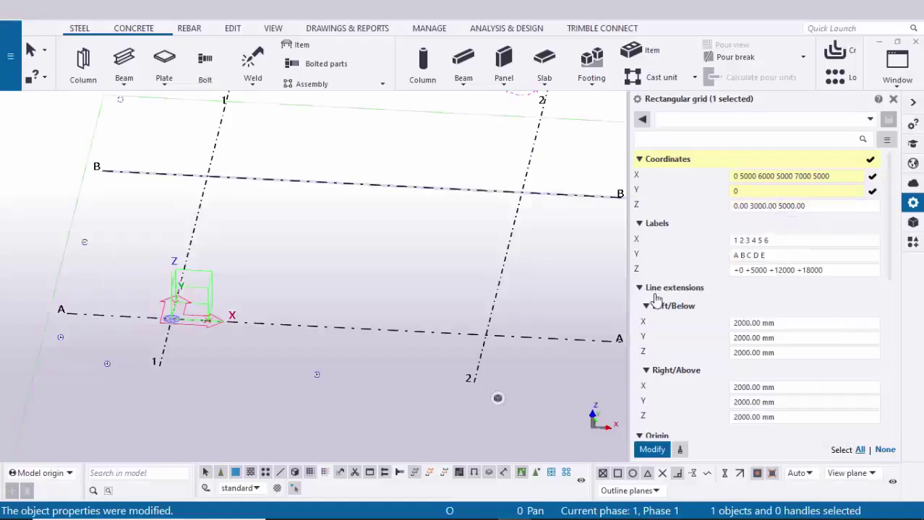
{"action": "key", "text": "alt+Tab"}
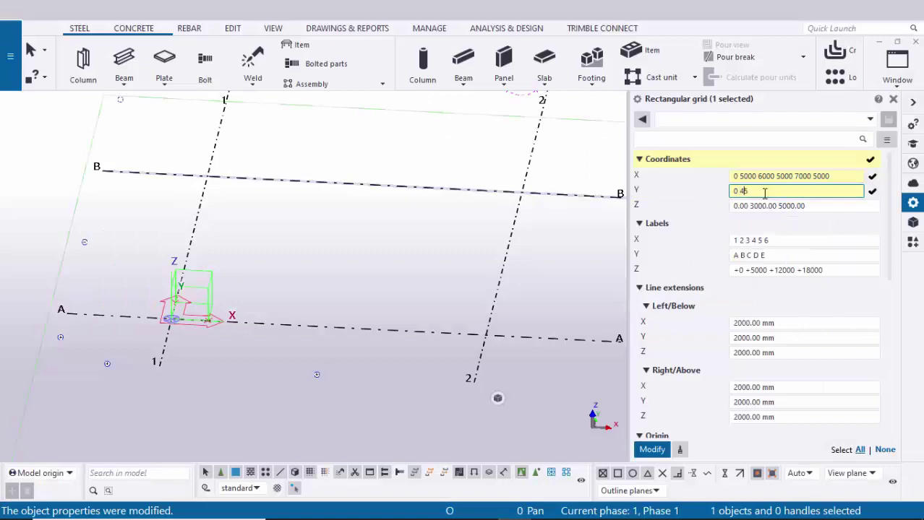
Append 5500 to the grid's Y coordinates, checking the spacing between lines B and C in Plan.pdf.
{"action": "key", "text": "alt+Tab"}
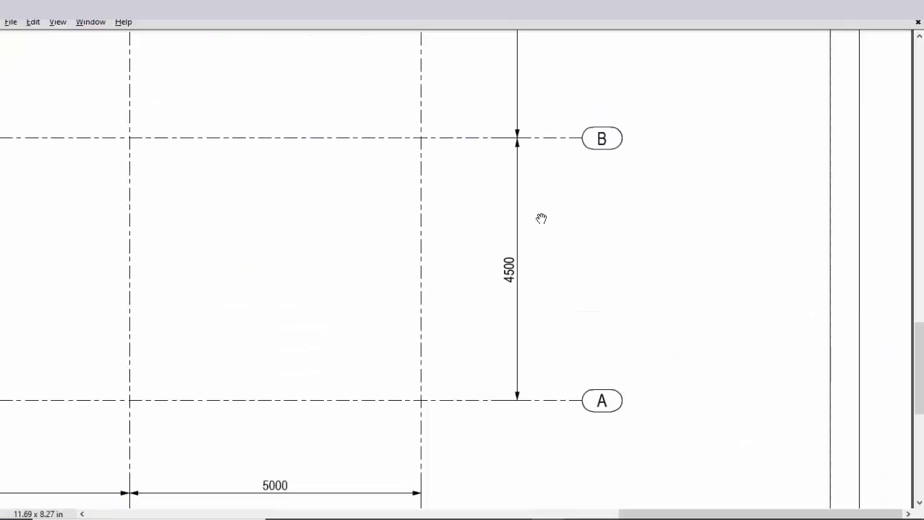
{"action": "scroll", "coordinate": [535, 231], "scroll_direction": "up", "scroll_amount": 5}
{"action": "key", "text": "alt+Tab"}
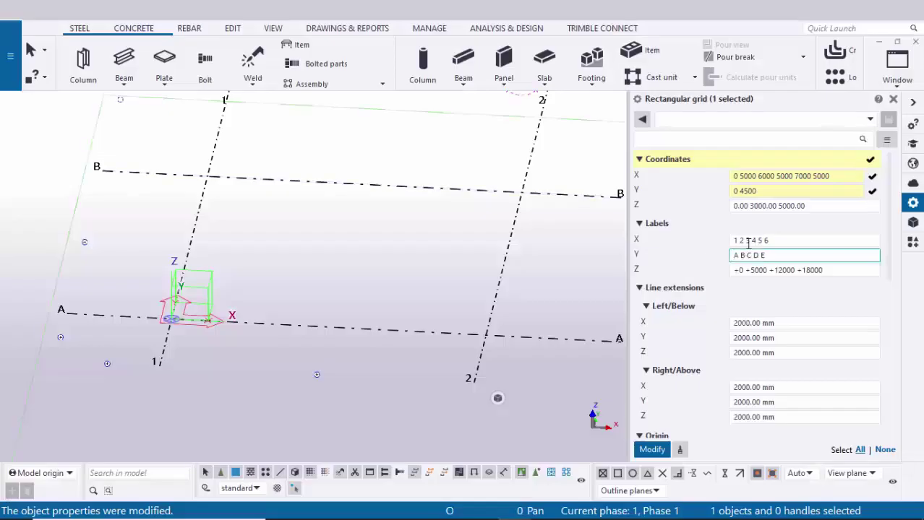
{"action": "left_click", "coordinate": [769, 191]}
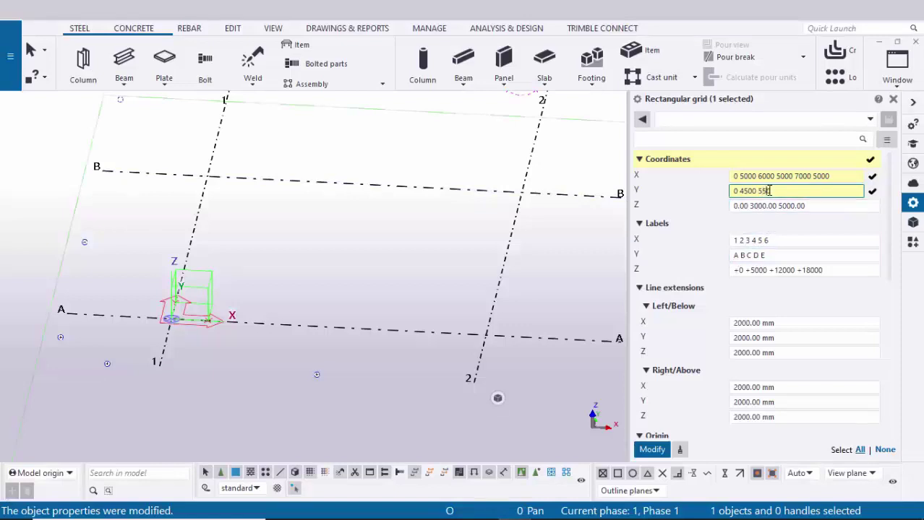
{"action": "key", "text": "alt+Tab"}
{"action": "scroll", "coordinate": [566, 185], "scroll_direction": "up", "scroll_amount": 5}
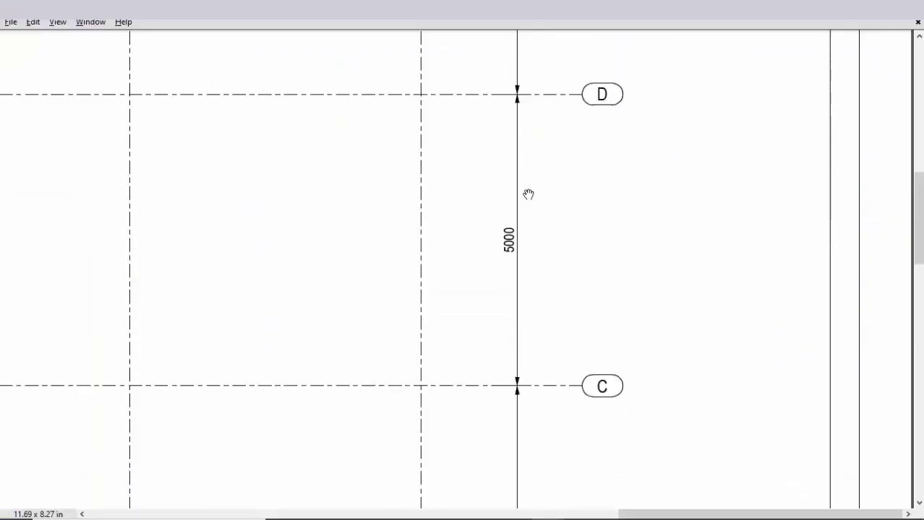
{"action": "key", "text": "alt+Tab"}
{"action": "type", "text": "5500"}
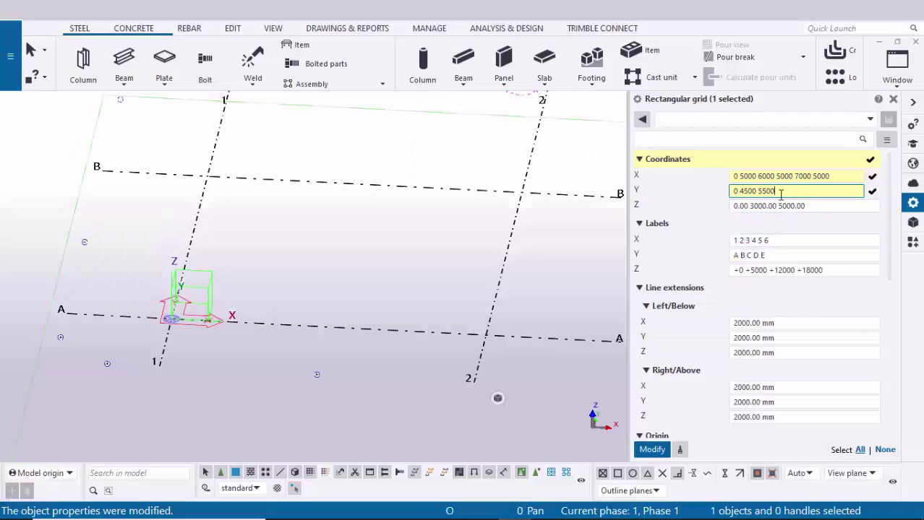
Append 5000 and 4500 to the grid's Y coordinates, checking the spacings between lines C, D and E in Plan.pdf.
{"action": "key", "text": "alt+Tab"}
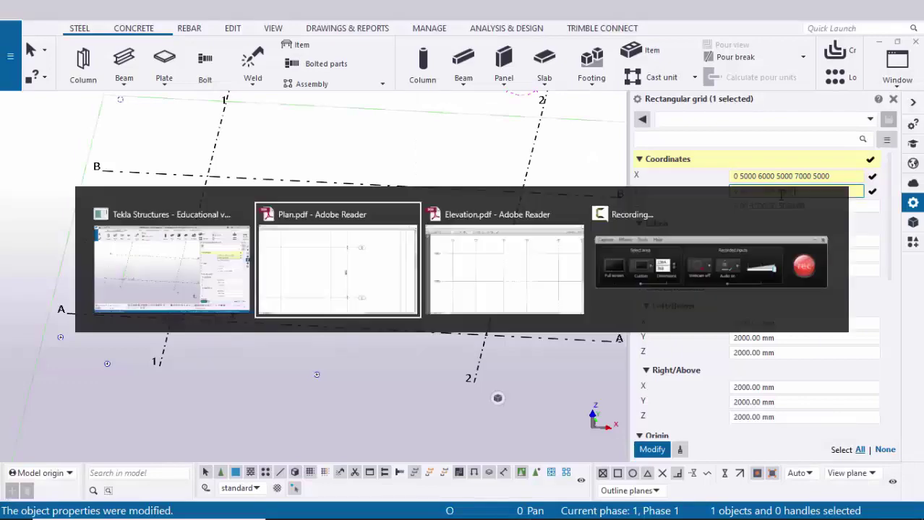
{"action": "scroll", "coordinate": [571, 340], "scroll_direction": "up", "scroll_amount": 5}
{"action": "key", "text": "alt+Tab"}
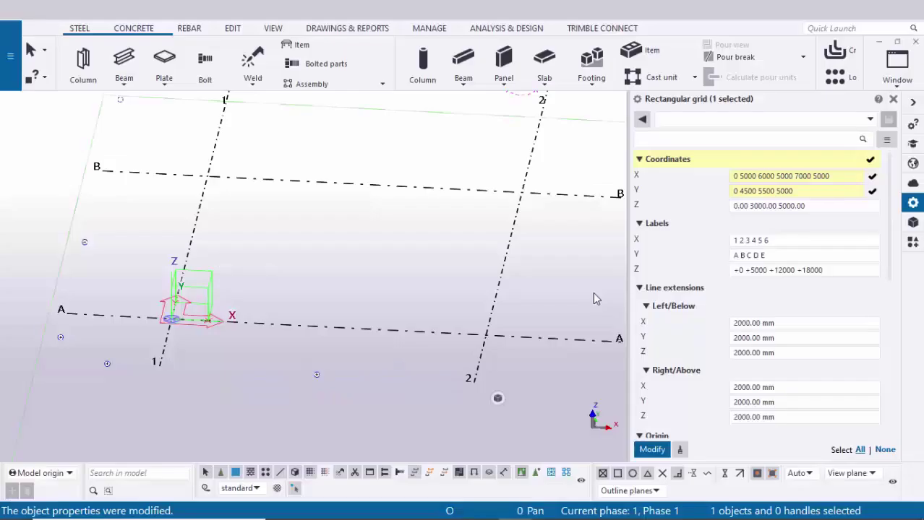
{"action": "type", "text": "5000"}
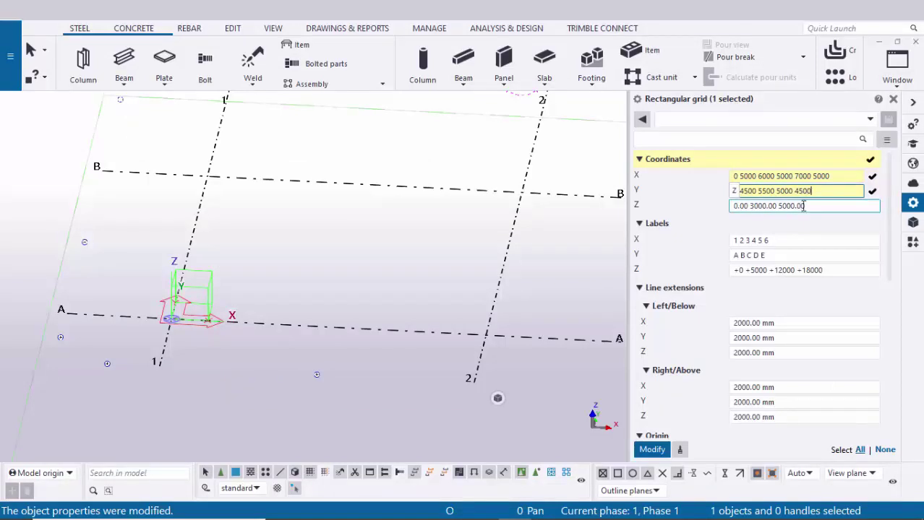
{"action": "type", "text": " 4500"}
{"action": "key", "text": "Return"}
Switch to the elevation PDF drawing and examine the lowest level labels on grid A.
{"action": "key", "text": "alt+Tab"}
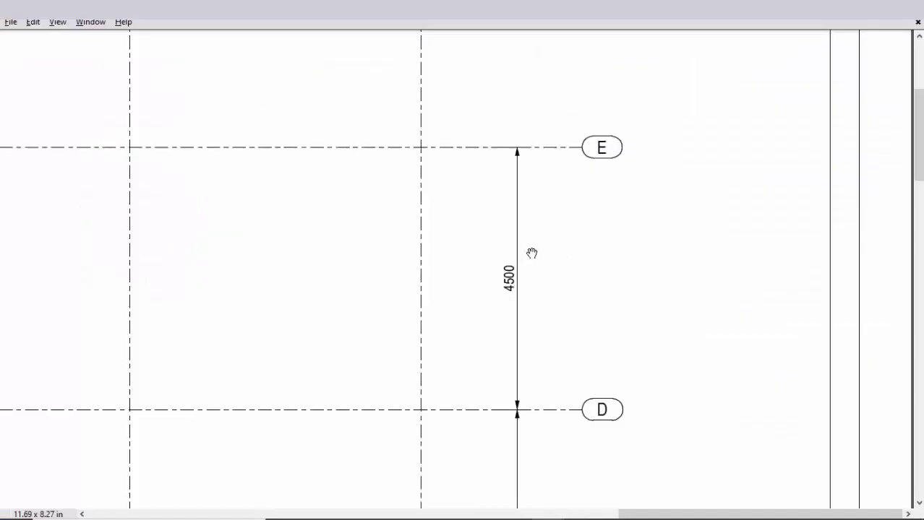
{"action": "scroll", "coordinate": [531, 253], "scroll_direction": "down", "scroll_amount": 4, "text": "ctrl"}
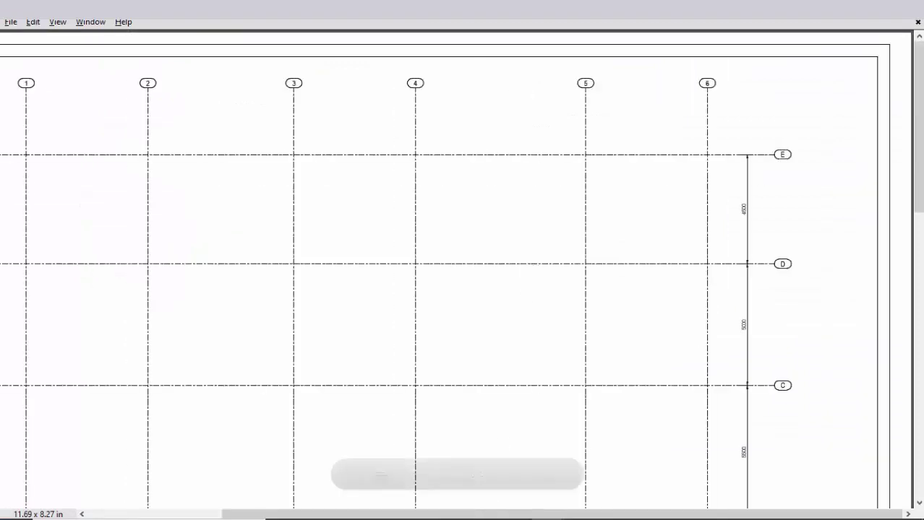
{"action": "mouse_move", "coordinate": [547, 505]}
{"action": "left_click", "coordinate": [602, 452]}
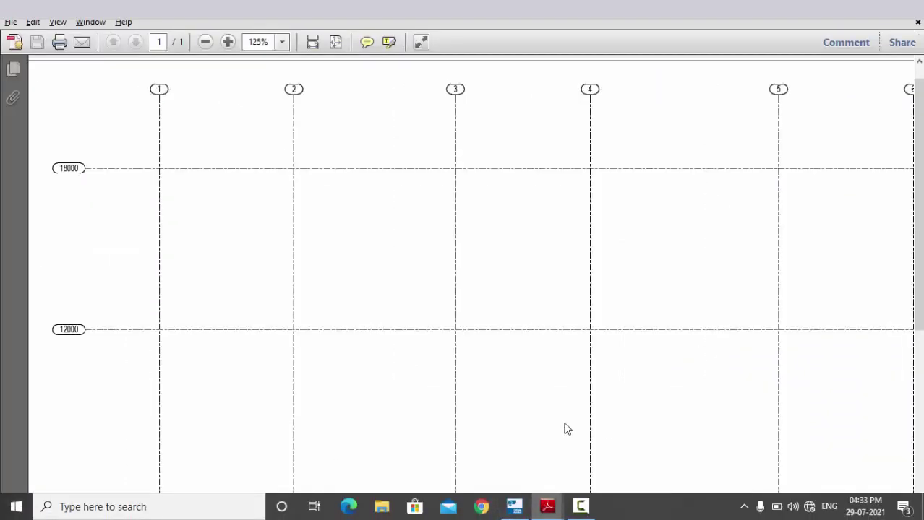
{"action": "scroll", "coordinate": [484, 383], "scroll_direction": "down", "scroll_amount": 8}
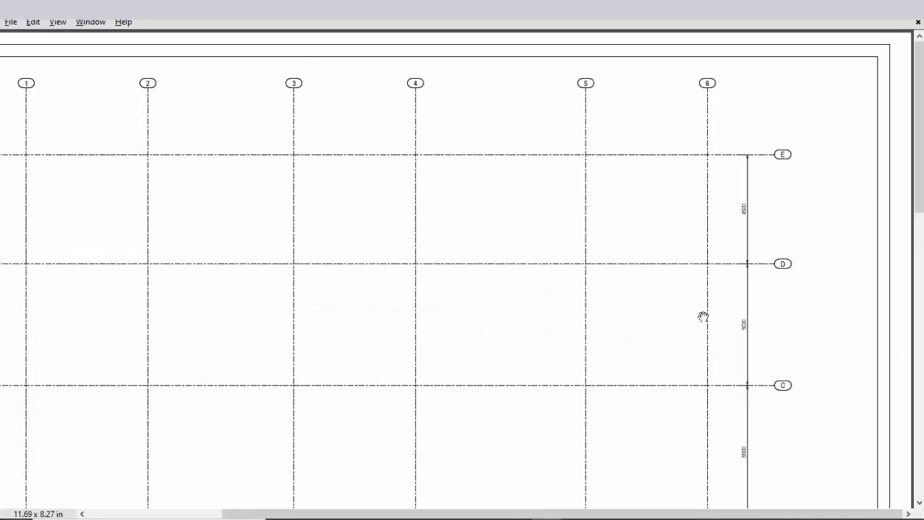
Return to Tekla Structures and replace the grid's Z coordinates with 0 5000, checking the levels in the elevation PDF.
{"action": "key", "text": "alt+Tab"}
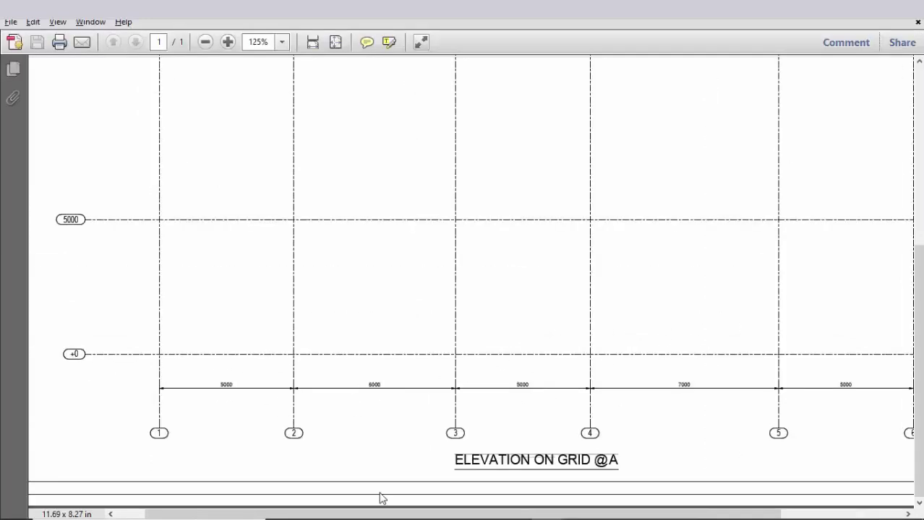
{"action": "left_click", "coordinate": [515, 507]}
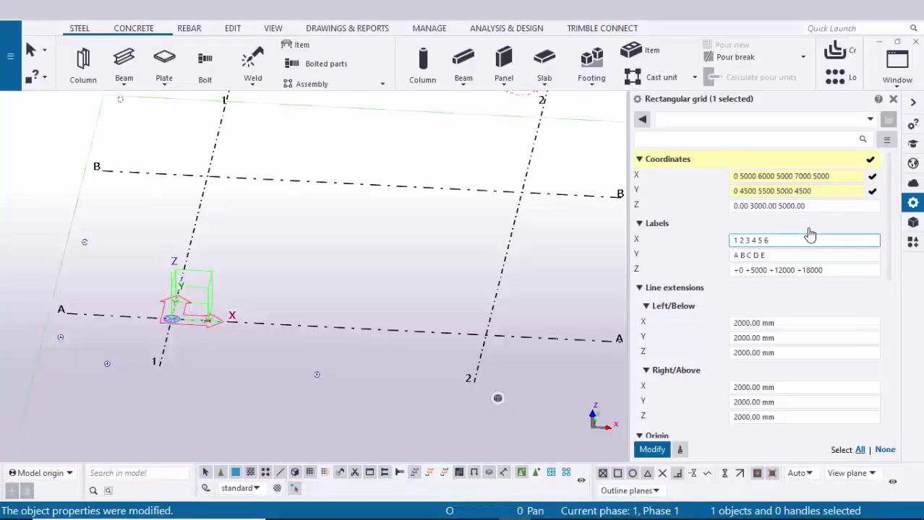
{"action": "left_click", "coordinate": [809, 206]}
{"action": "type", "text": "0"}
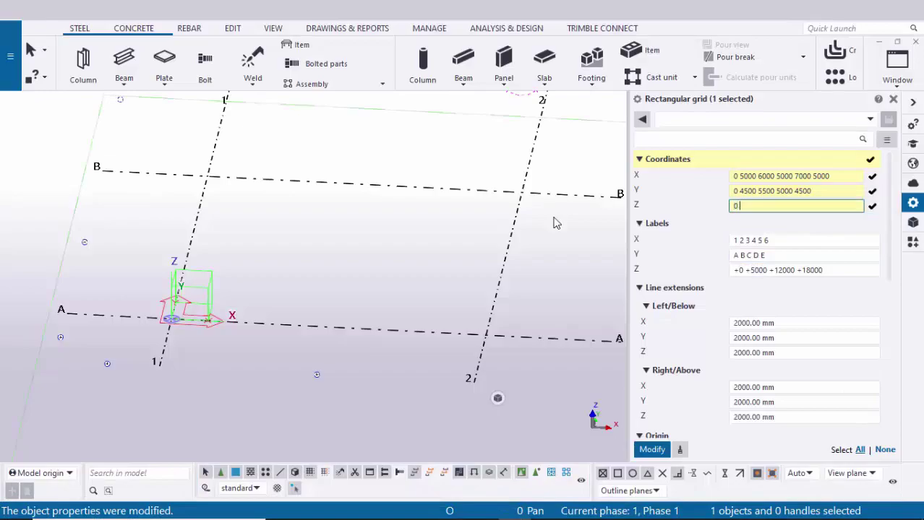
{"action": "key", "text": "alt+Tab"}
{"action": "key", "text": "alt+Tab"}
{"action": "key", "text": "alt+Tab"}
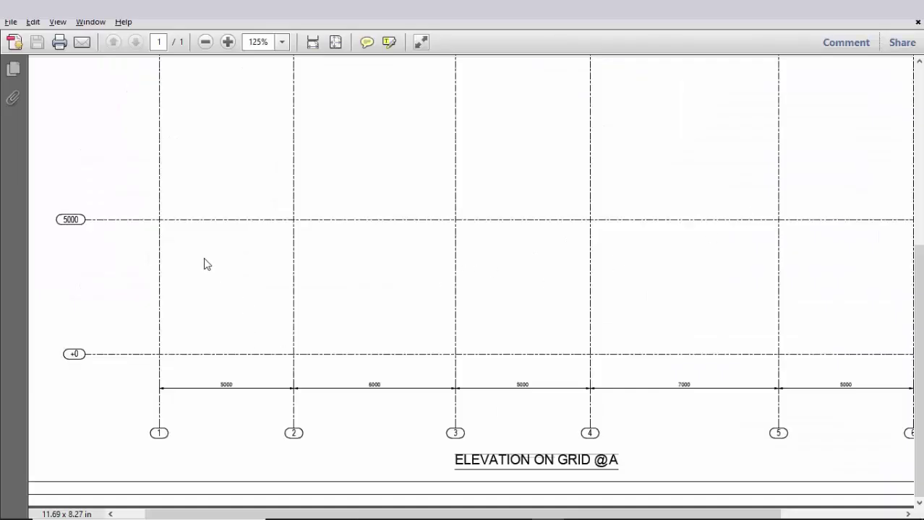
Examine the level above 5000 in the elevation PDF, using the Hand Tool.
{"action": "right_click", "coordinate": [203, 152]}
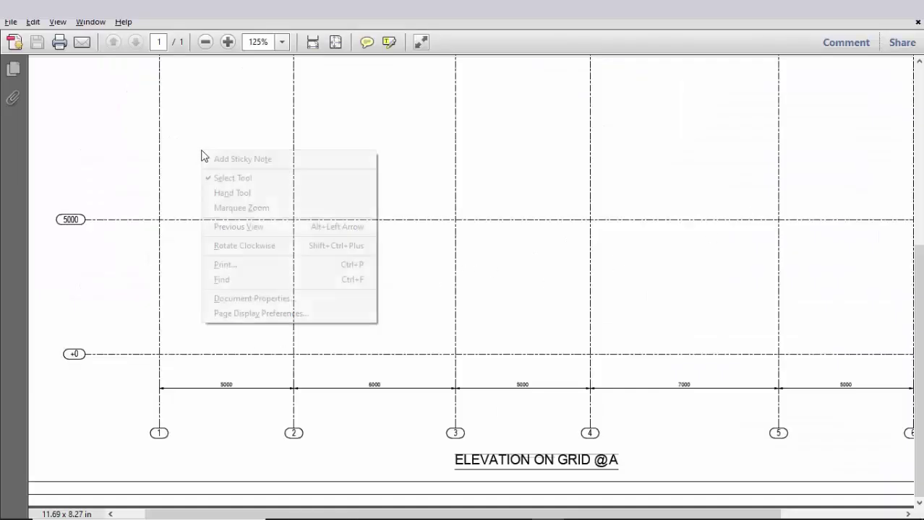
{"action": "left_click", "coordinate": [241, 194]}
{"action": "mouse_move", "coordinate": [200, 209]}
{"action": "left_mouse_down"}
{"action": "mouse_move", "coordinate": [217, 208]}
{"action": "mouse_move", "coordinate": [221, 283]}
{"action": "mouse_move", "coordinate": [293, 251]}
{"action": "mouse_move", "coordinate": [294, 264]}
{"action": "mouse_move", "coordinate": [299, 215]}
{"action": "mouse_move", "coordinate": [301, 281]}
{"action": "mouse_move", "coordinate": [303, 201]}
{"action": "left_mouse_up"}
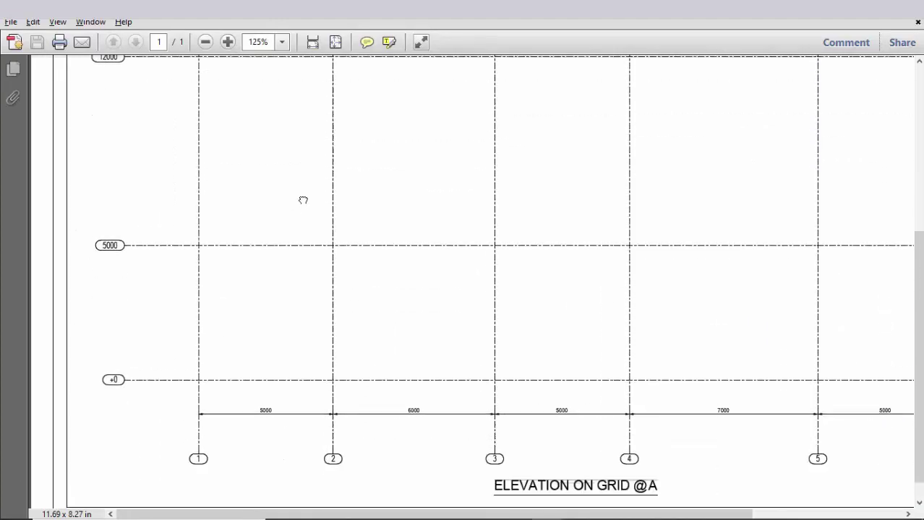
{"action": "left_click_drag", "start_coordinate": [255, 180], "coordinate": [265, 220]}
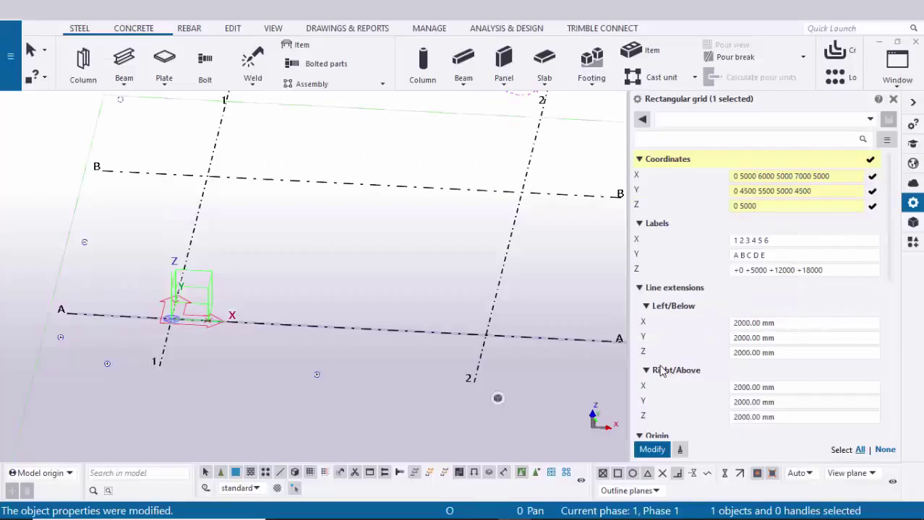
Append 12000 and 18000 to the grid's Z coordinates, checking the top level in the elevation PDF, and apply the grid changes.
{"action": "left_click", "coordinate": [771, 207]}
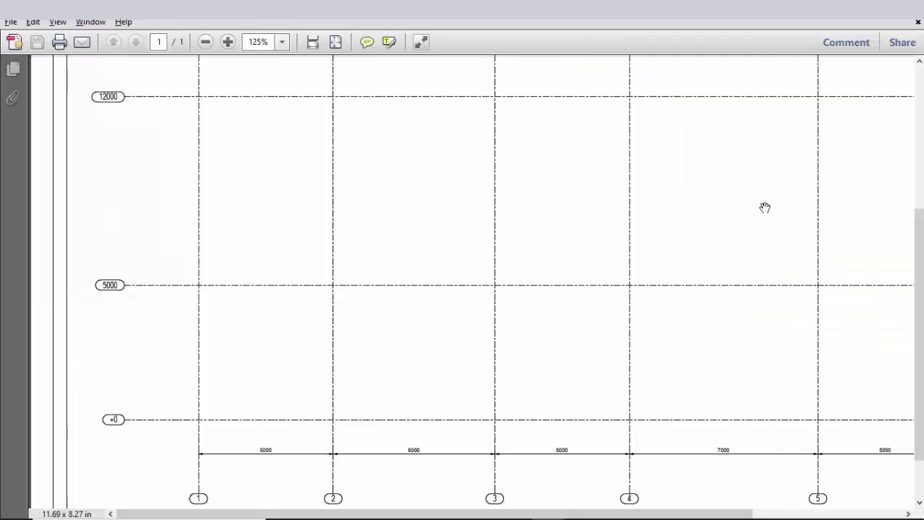
{"action": "left_click_drag", "start_coordinate": [271, 189], "coordinate": [237, 351]}
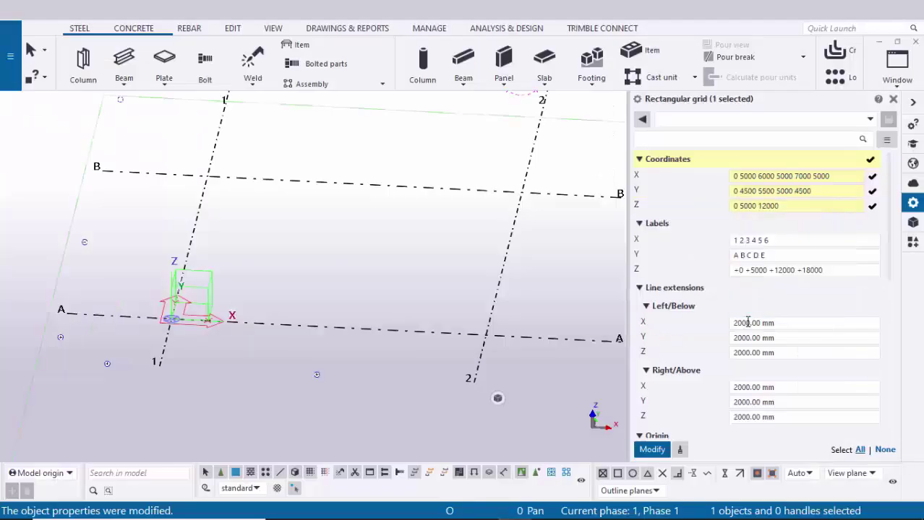
{"action": "left_click", "coordinate": [784, 207]}
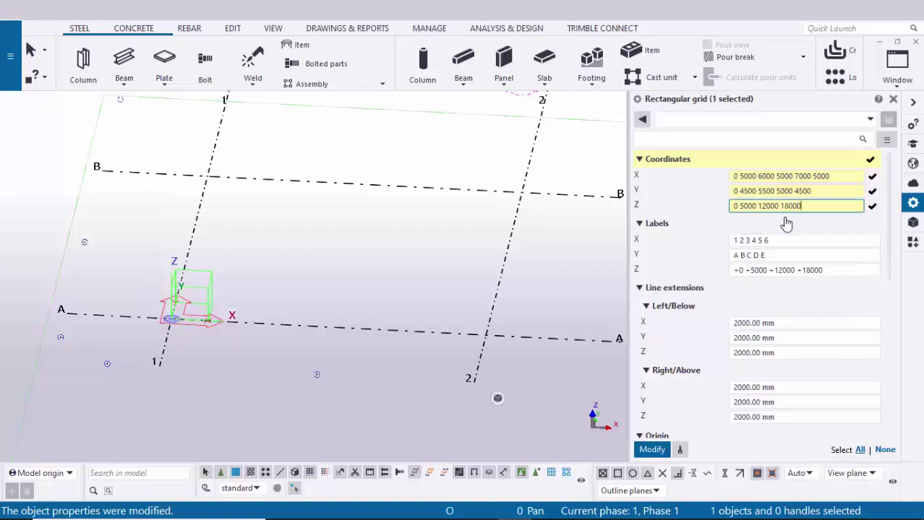
{"action": "type", "text": "18000"}
{"action": "left_click", "coordinate": [652, 450]}
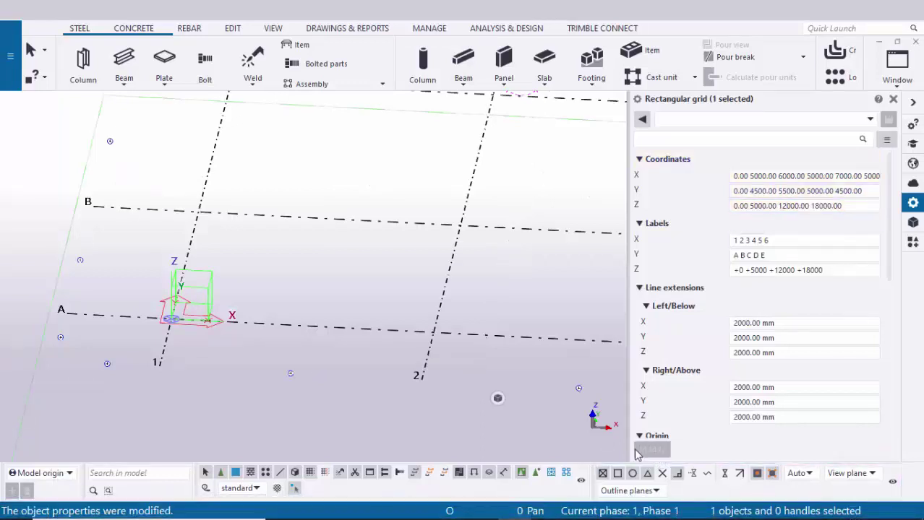
Compare the modified grid in Tekla Structures with the full elevation and plan PDF drawings.
{"action": "scroll", "coordinate": [347, 369], "scroll_direction": "down", "scroll_amount": 5}
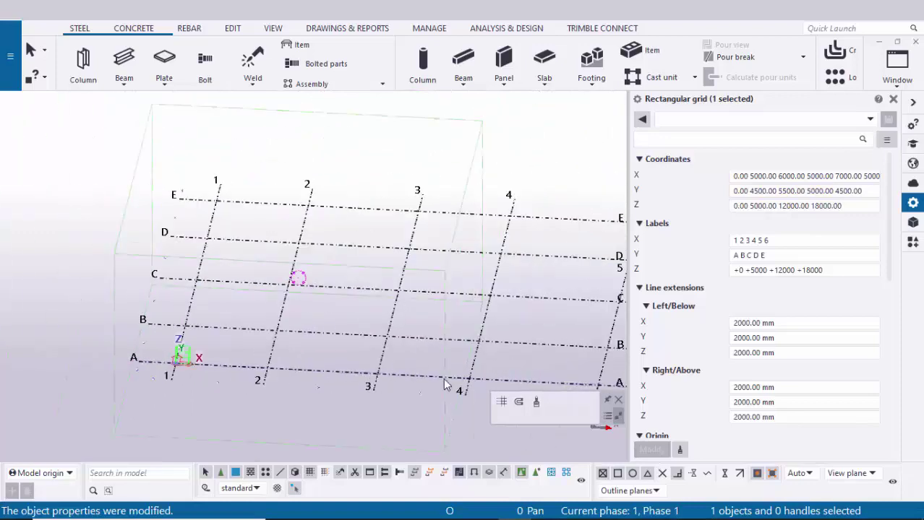
{"action": "scroll", "coordinate": [325, 339], "scroll_direction": "down", "scroll_amount": 2}
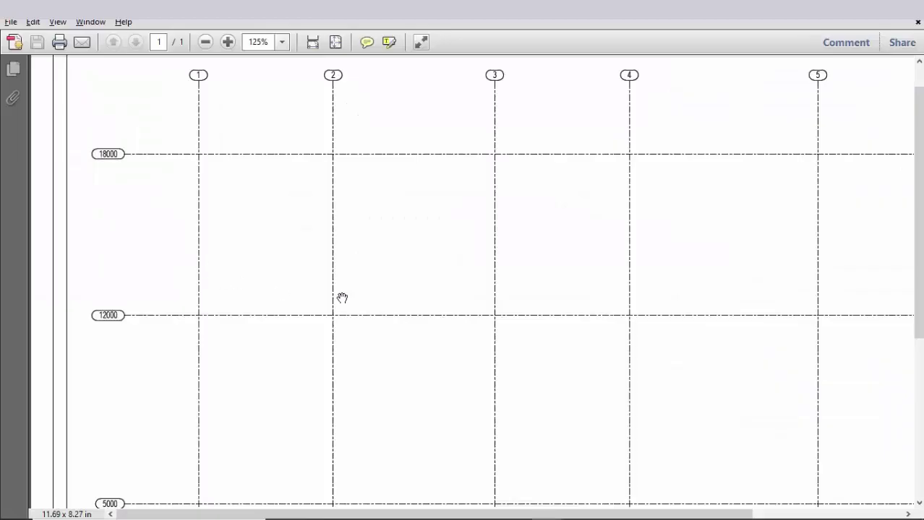
{"action": "key", "text": "ctrl+0"}
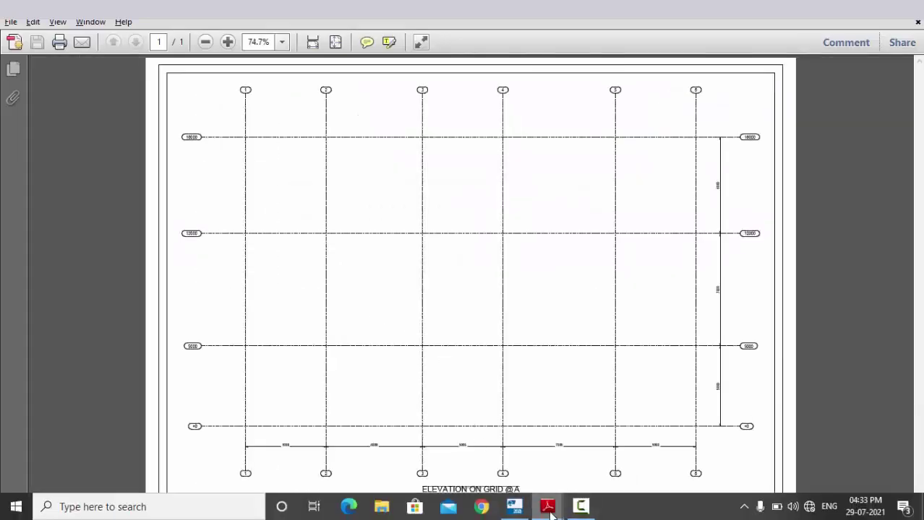
{"action": "left_click", "coordinate": [550, 514]}
{"action": "left_click", "coordinate": [483, 457]}
{"action": "scroll", "coordinate": [283, 399], "scroll_direction": "down", "scroll_amount": 3, "text": "ctrl"}
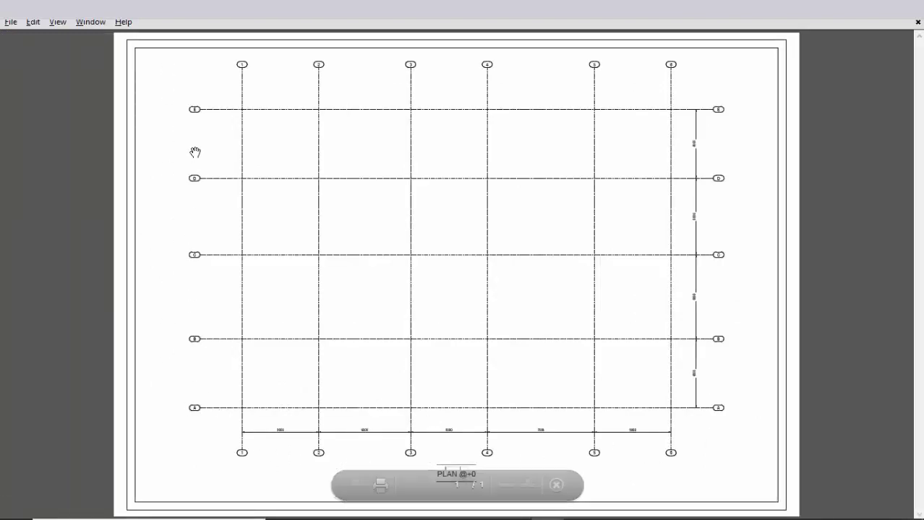
{"action": "key", "text": "alt+Tab"}
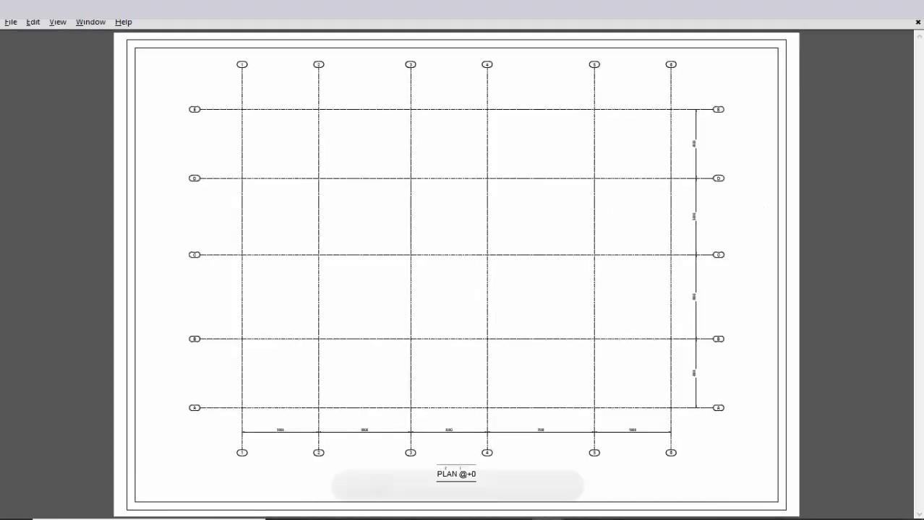
{"action": "left_click", "coordinate": [513, 515]}
{"action": "scroll", "coordinate": [355, 371], "scroll_direction": "down", "scroll_amount": 2}
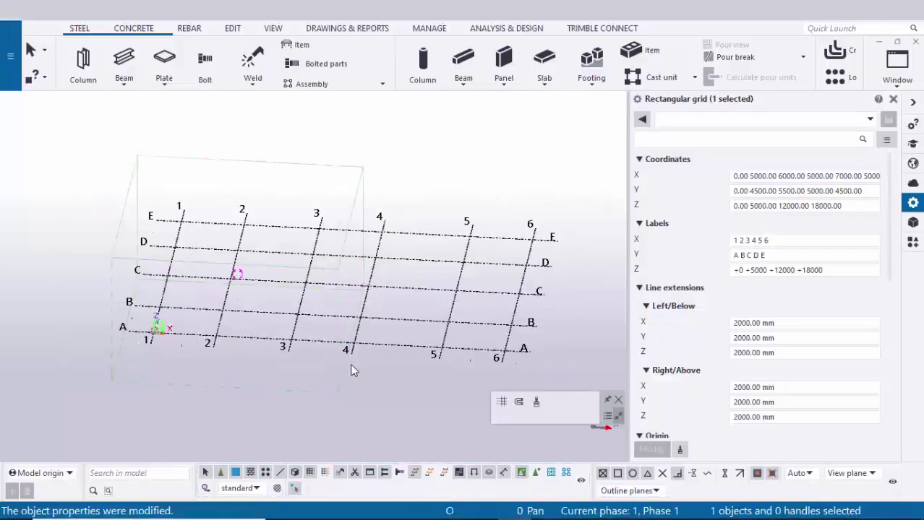
Close the rectangular grid's properties and interrupt the current command.
{"action": "middle_click_drag", "start_coordinate": [350, 364], "coordinate": [288, 363]}
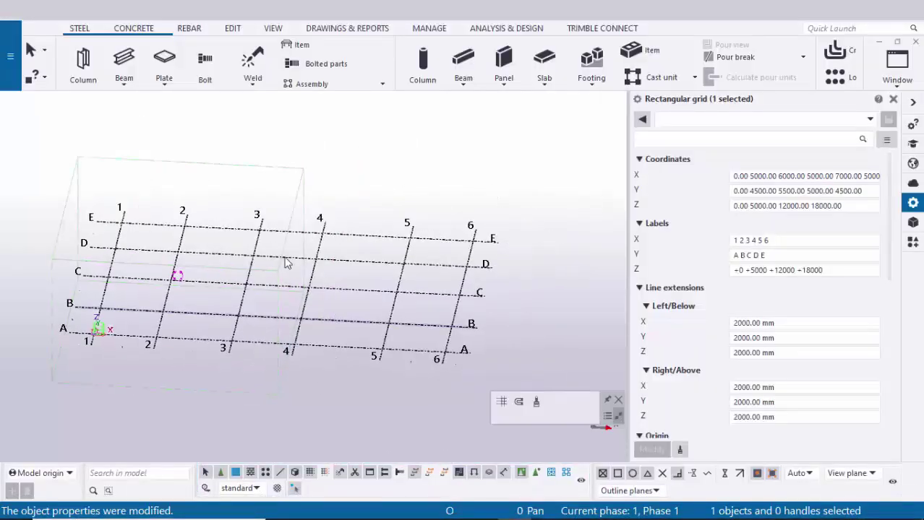
{"action": "left_click", "coordinate": [894, 100]}
{"action": "right_click", "coordinate": [732, 145]}
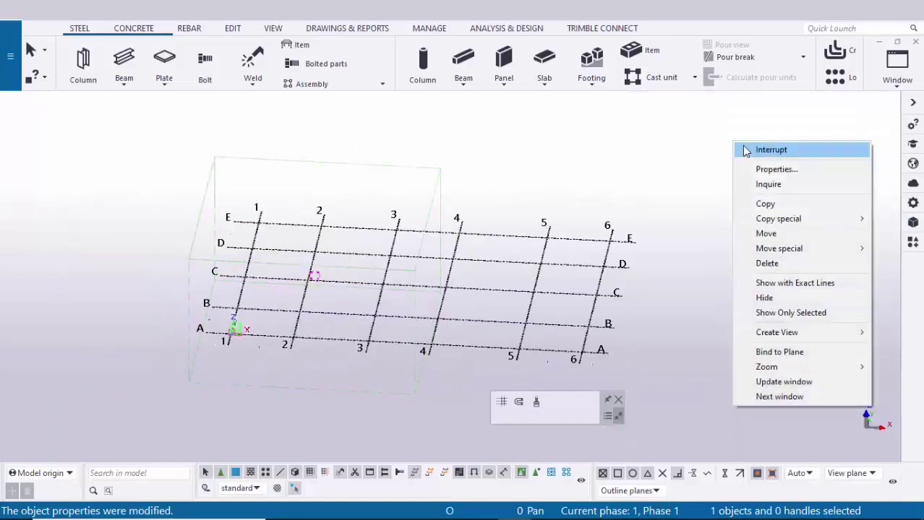
{"action": "left_click", "coordinate": [738, 149]}
Fit the work area to the entire model so it encloses the modified grid.
{"action": "scroll", "coordinate": [628, 242], "scroll_direction": "down", "scroll_amount": 1}
{"action": "middle_click_drag", "start_coordinate": [616, 270], "coordinate": [557, 260], "text": "ctrl"}
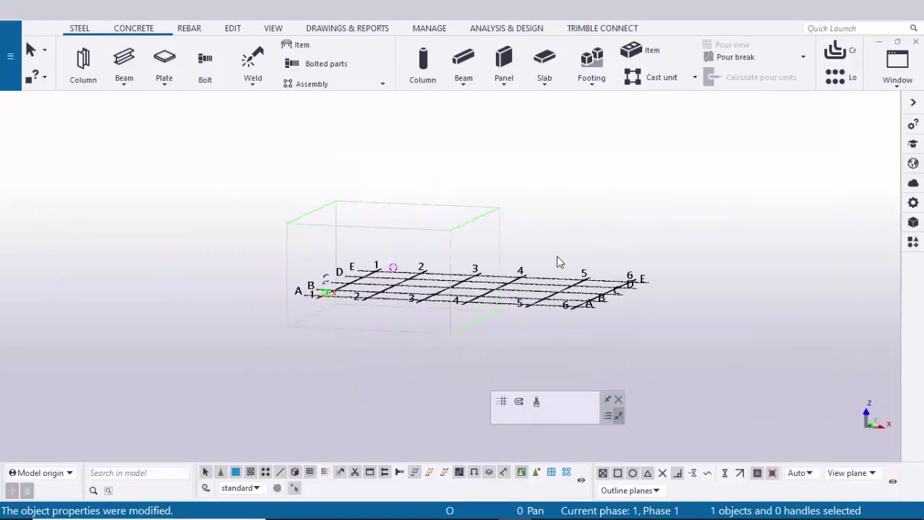
{"action": "scroll", "coordinate": [427, 305], "scroll_direction": "up", "scroll_amount": 1}
{"action": "mouse_move", "coordinate": [490, 305]}
{"action": "middle_mouse_down", "text": "ctrl"}
{"action": "mouse_move", "coordinate": [495, 322]}
{"action": "mouse_move", "coordinate": [460, 322]}
{"action": "mouse_move", "coordinate": [584, 315]}
{"action": "mouse_move", "coordinate": [500, 319]}
{"action": "middle_mouse_up", "text": "ctrl"}
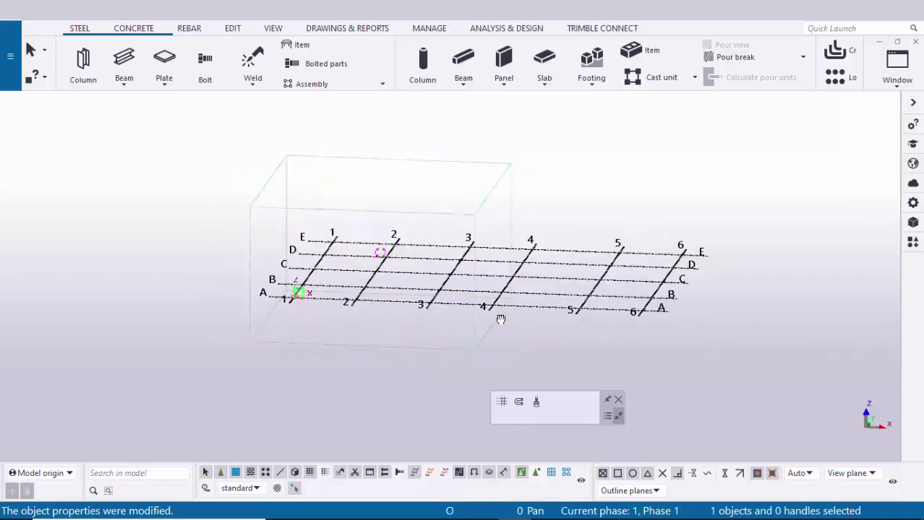
{"action": "right_click", "coordinate": [662, 171]}
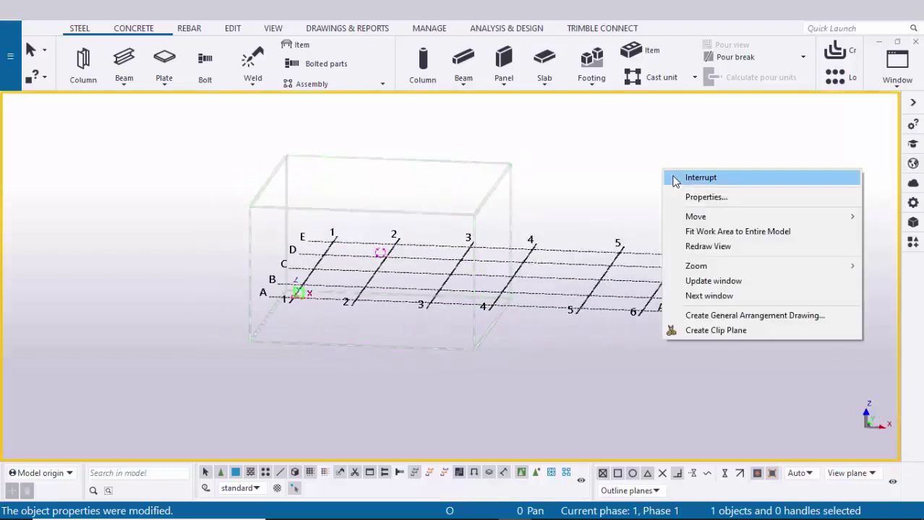
{"action": "left_click", "coordinate": [724, 233]}
{"action": "middle_click_drag", "start_coordinate": [627, 270], "coordinate": [564, 340], "text": "ctrl"}
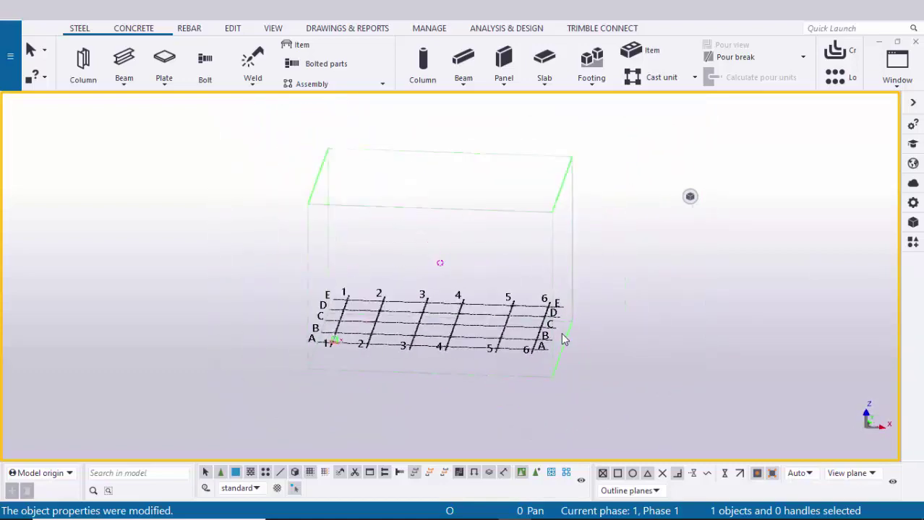
Open the settings for creating views along the grid lines of the rectangular grid.
{"action": "right_click", "coordinate": [474, 353]}
{"action": "mouse_move", "coordinate": [526, 273]}
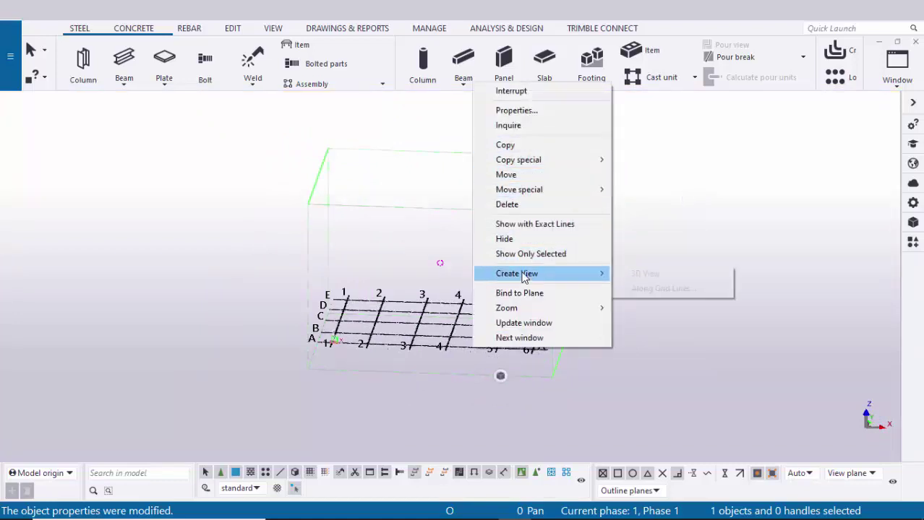
{"action": "left_click", "coordinate": [683, 287]}
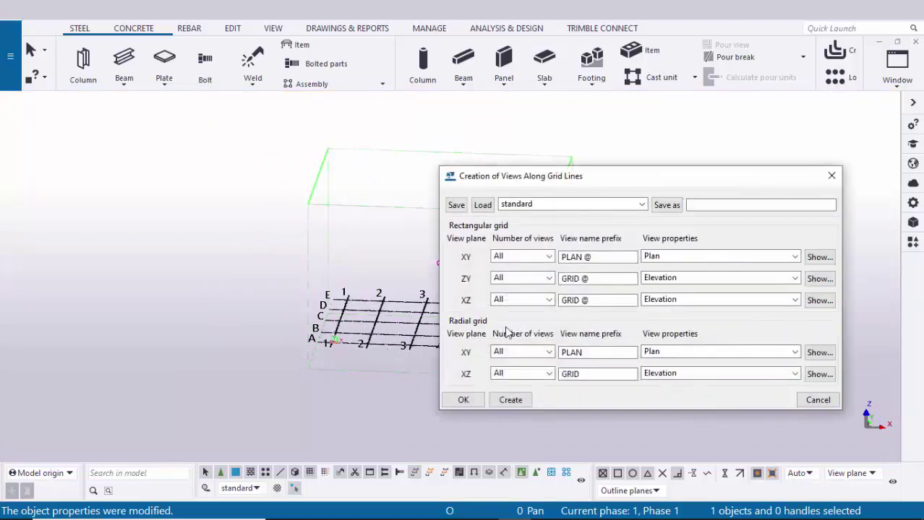
Examine the X, Y and Z axes at grid intersection A-1 to relate them to the XY, ZY and XZ view planes.
{"action": "scroll", "coordinate": [253, 345], "scroll_direction": "up", "scroll_amount": 10}
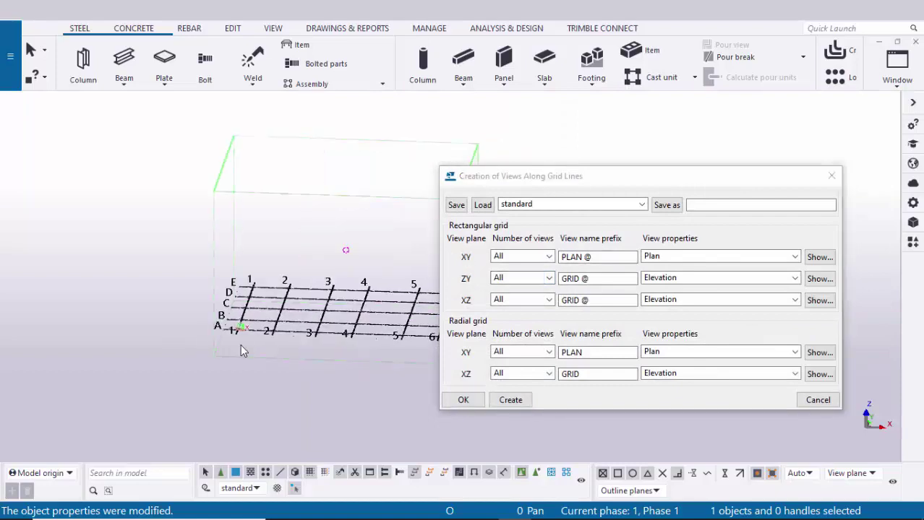
{"action": "scroll", "coordinate": [242, 310], "scroll_direction": "up", "scroll_amount": 2}
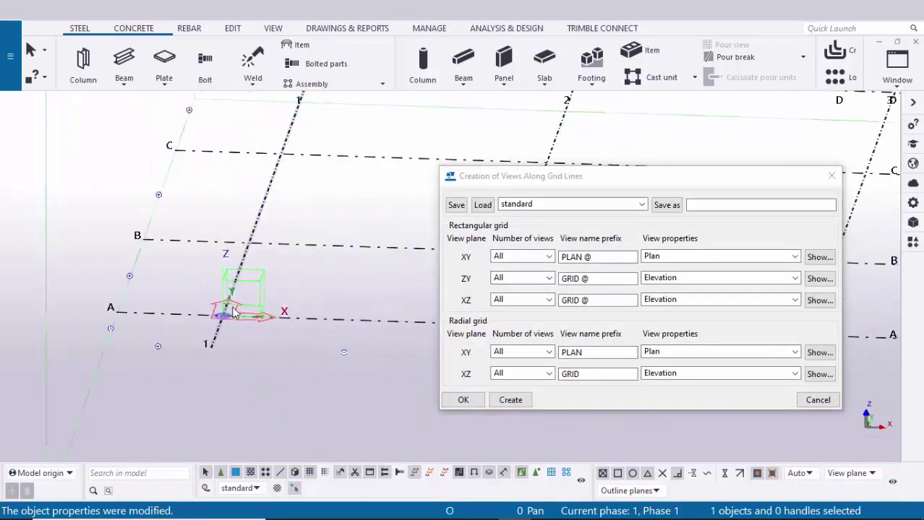
{"action": "scroll", "coordinate": [338, 335], "scroll_direction": "down", "scroll_amount": 3}
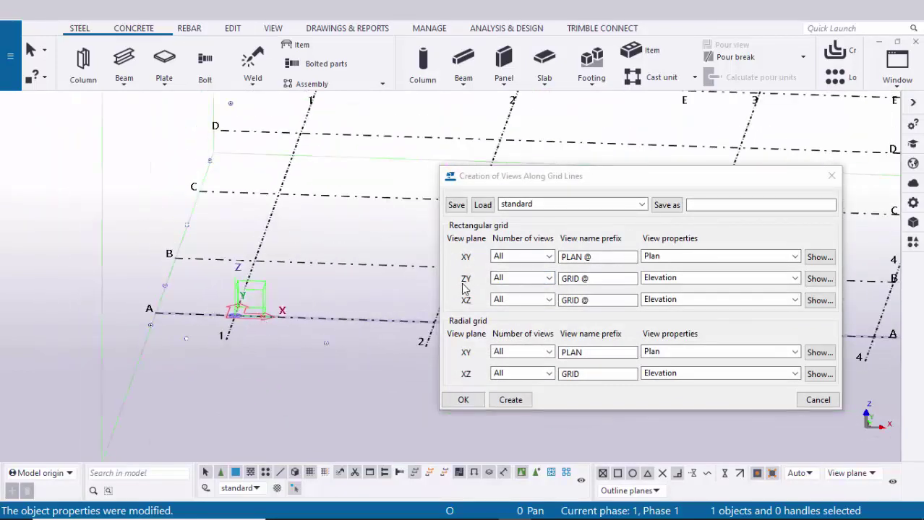
{"action": "scroll", "coordinate": [238, 329], "scroll_direction": "up", "scroll_amount": 1}
{"action": "middle_click_drag", "start_coordinate": [242, 331], "coordinate": [155, 283], "text": "ctrl"}
{"action": "scroll", "coordinate": [328, 346], "scroll_direction": "down", "scroll_amount": 1}
{"action": "scroll", "coordinate": [386, 354], "scroll_direction": "up", "scroll_amount": 3}
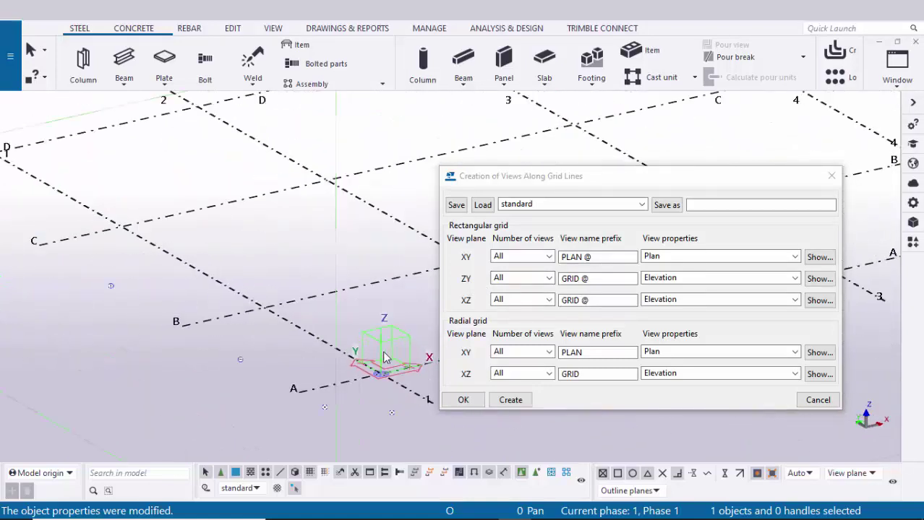
{"action": "middle_click_drag", "start_coordinate": [344, 359], "coordinate": [152, 311], "text": "ctrl"}
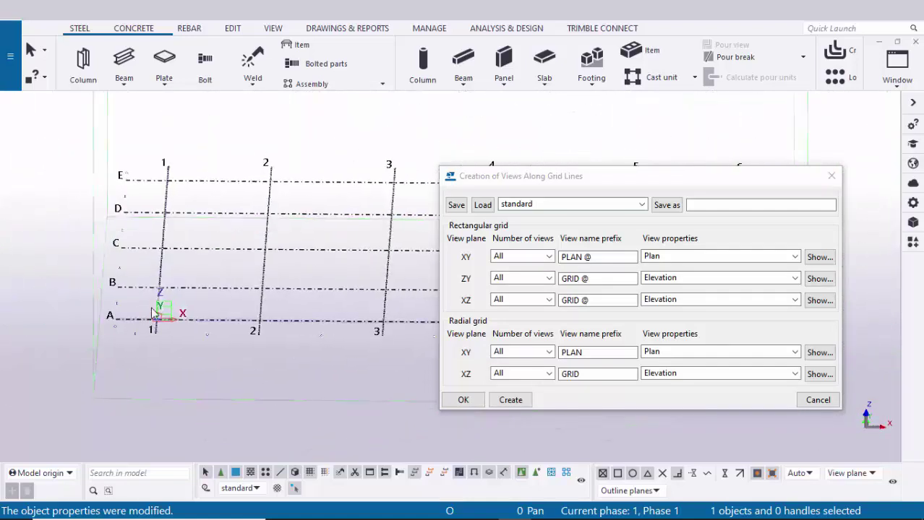
{"action": "scroll", "coordinate": [155, 313], "scroll_direction": "up", "scroll_amount": 4}
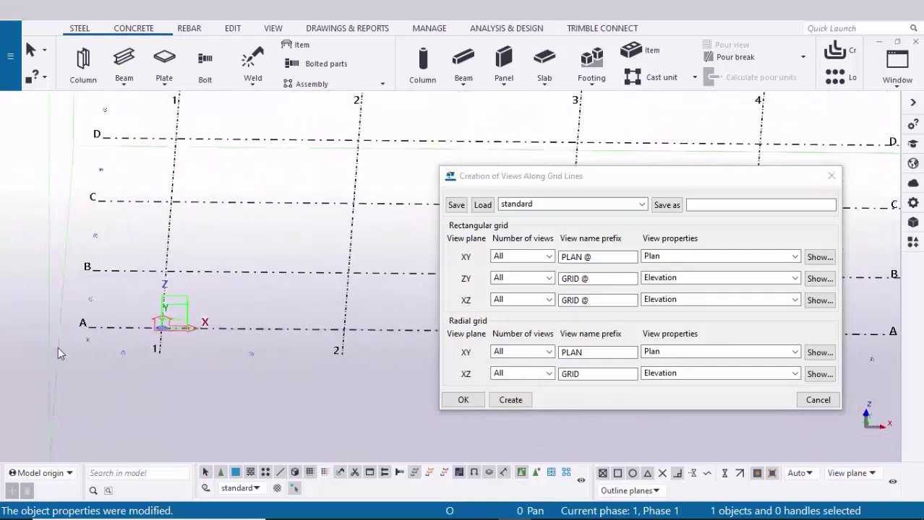
{"action": "scroll", "coordinate": [141, 334], "scroll_direction": "up", "scroll_amount": 3}
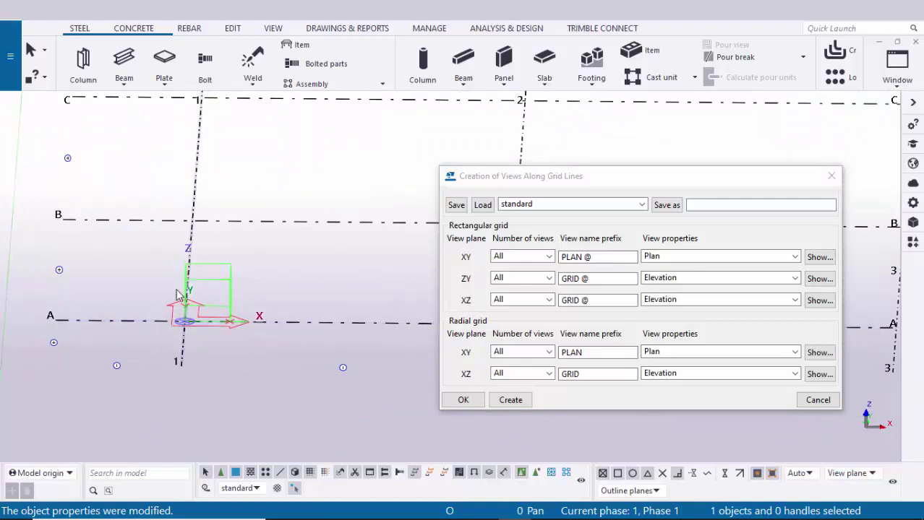
Set the view name prefix to "ELEVATION ON GRID @" for the ZY and XZ view planes of the rectangular grid.
{"action": "scroll", "coordinate": [177, 295], "scroll_direction": "down", "scroll_amount": 4}
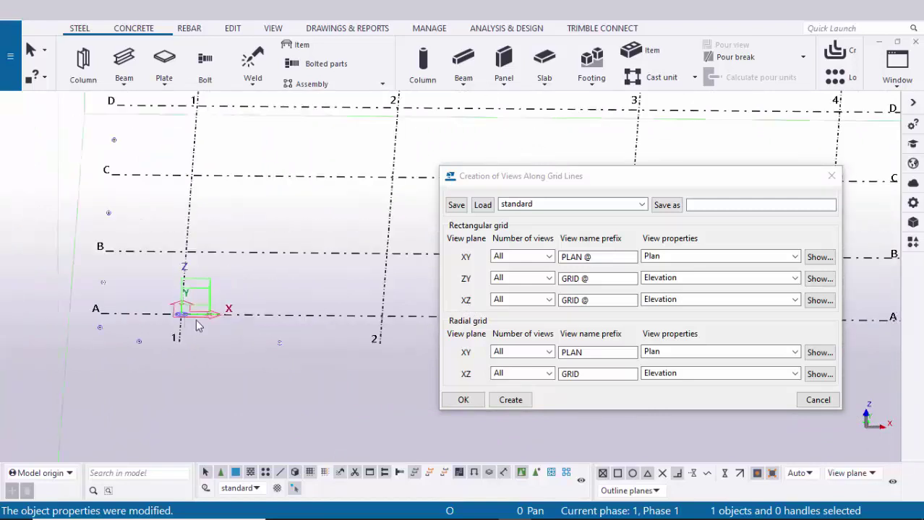
{"action": "left_click", "coordinate": [568, 280]}
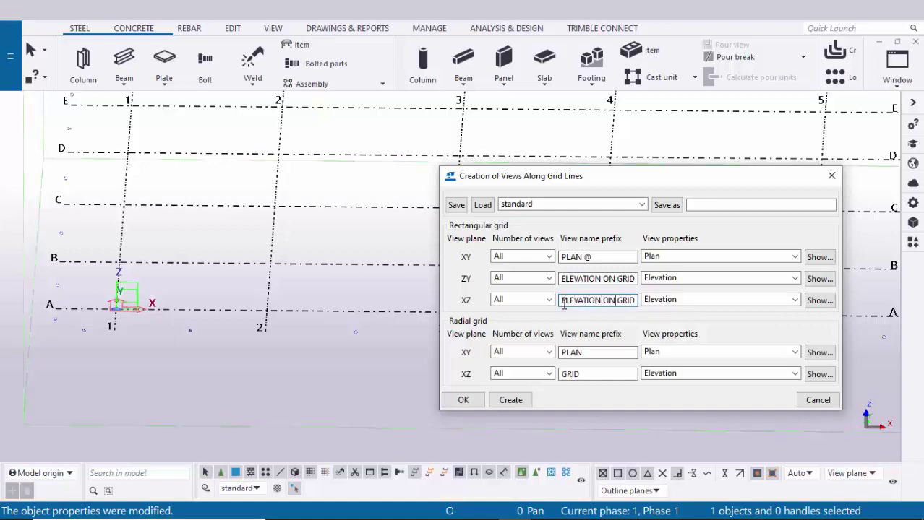
{"action": "left_click", "coordinate": [616, 300]}
{"action": "key", "text": "End"}
{"action": "type", "text": "@"}
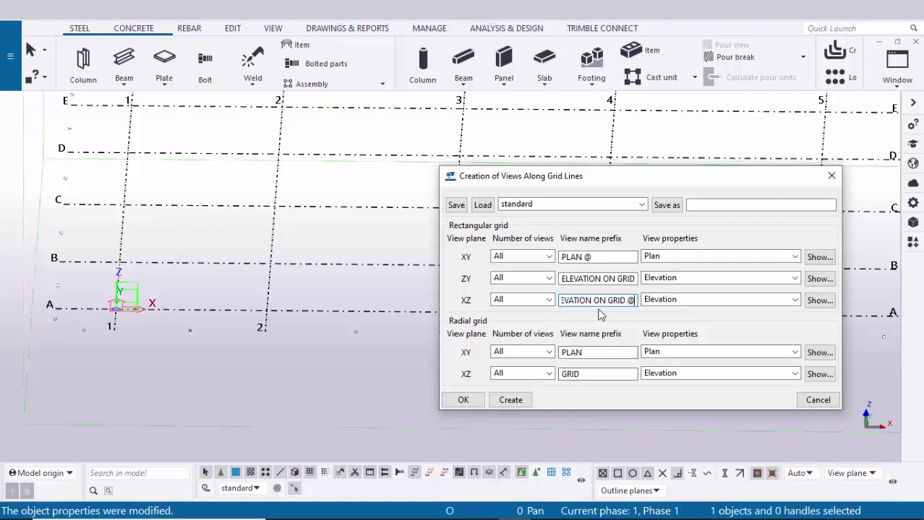
{"action": "left_click", "coordinate": [634, 278]}
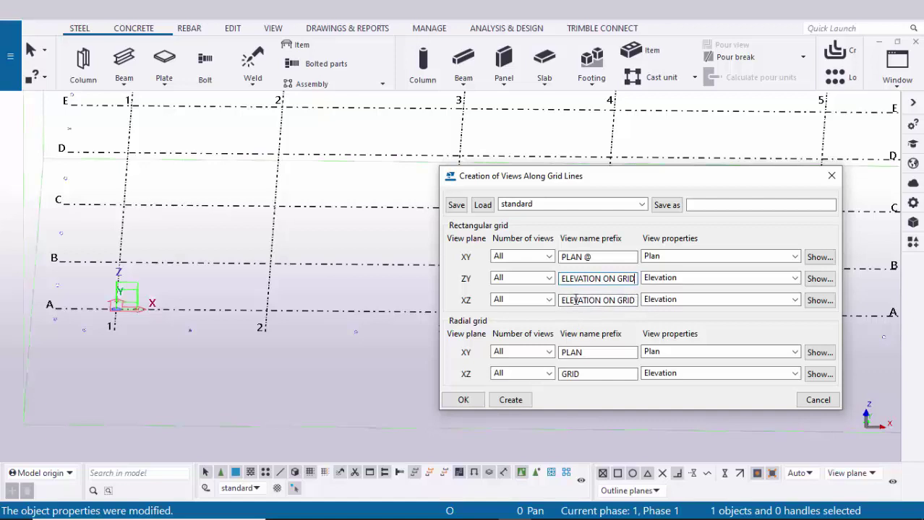
{"action": "left_click", "coordinate": [590, 258]}
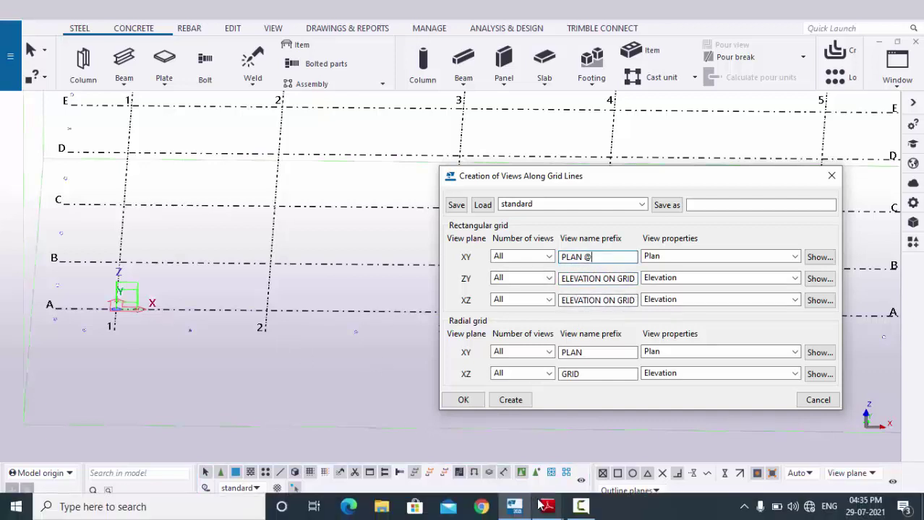
Switch to Elevation.pdf to check the drawing title against the view name prefixes, and return to Tekla Structures.
{"action": "mouse_move", "coordinate": [545, 490]}
{"action": "left_click", "coordinate": [607, 450]}
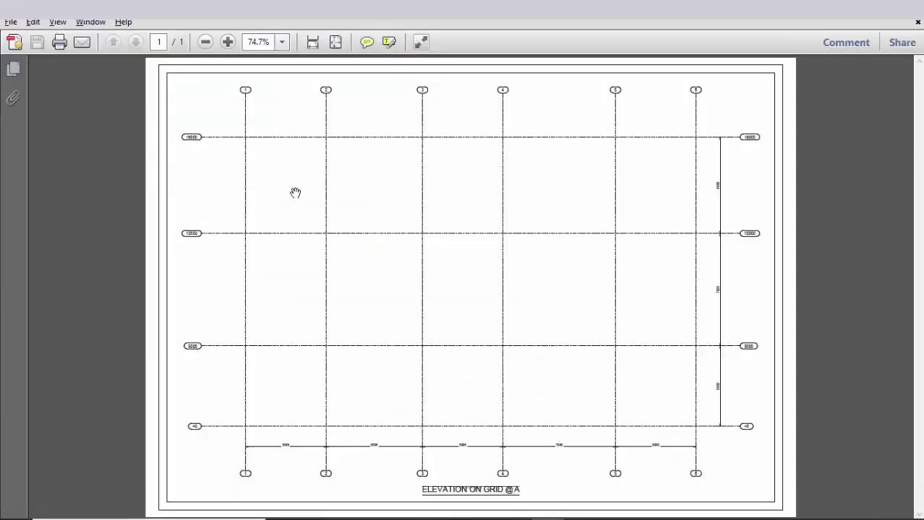
{"action": "key", "text": "alt+Tab"}
Create all views along the rectangular grid's lines and close the view list and creation settings.
{"action": "left_click", "coordinate": [512, 402]}
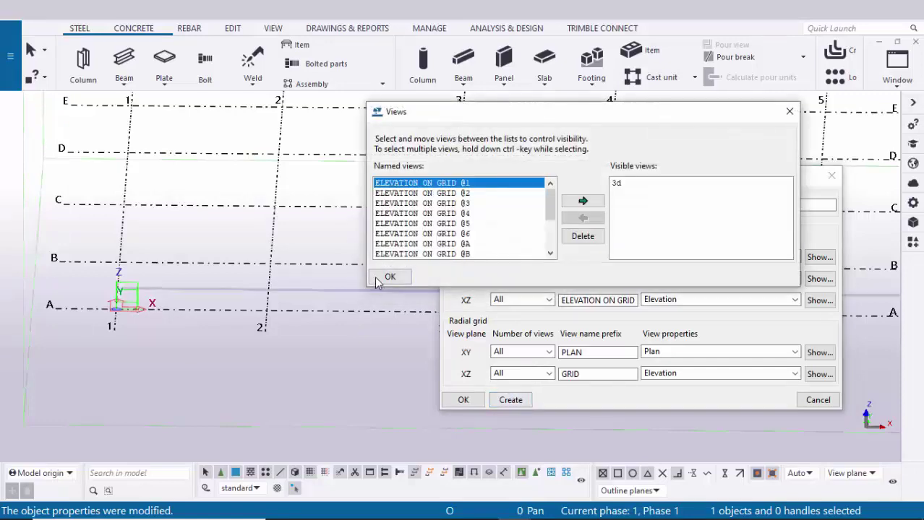
{"action": "left_click", "coordinate": [383, 276]}
{"action": "left_click", "coordinate": [463, 404]}
Turn the 3D model to an oblique angle showing the whole grid and redraw the view.
{"action": "scroll", "coordinate": [319, 410], "scroll_direction": "down", "scroll_amount": 5}
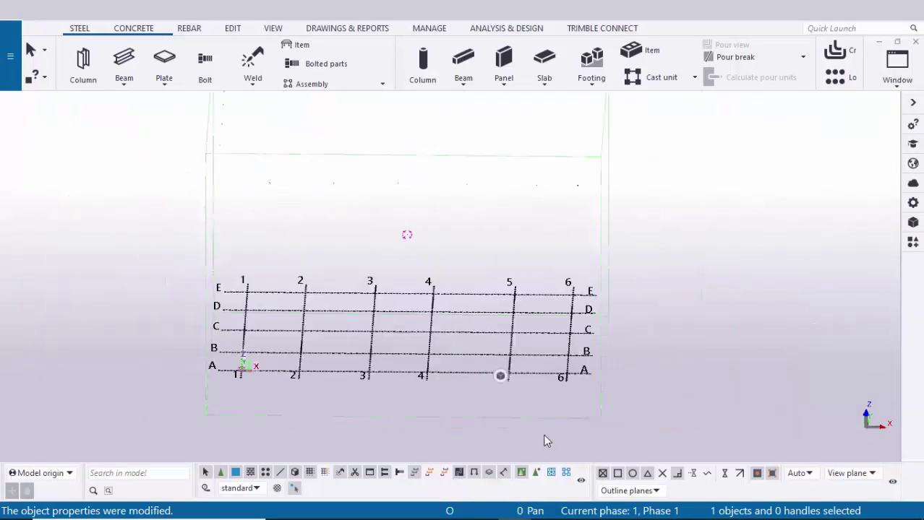
{"action": "middle_click_drag", "start_coordinate": [544, 438], "coordinate": [433, 399], "text": "ctrl"}
{"action": "right_click", "coordinate": [563, 211]}
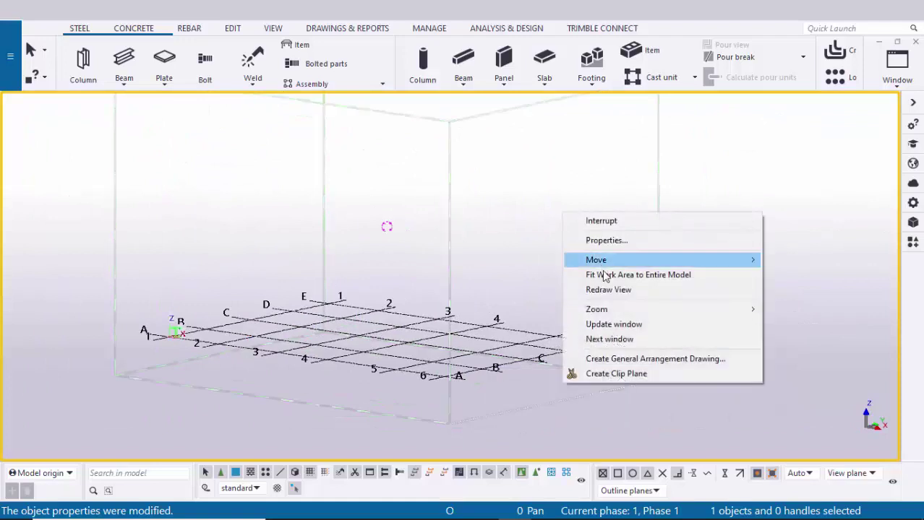
{"action": "left_click", "coordinate": [602, 289]}
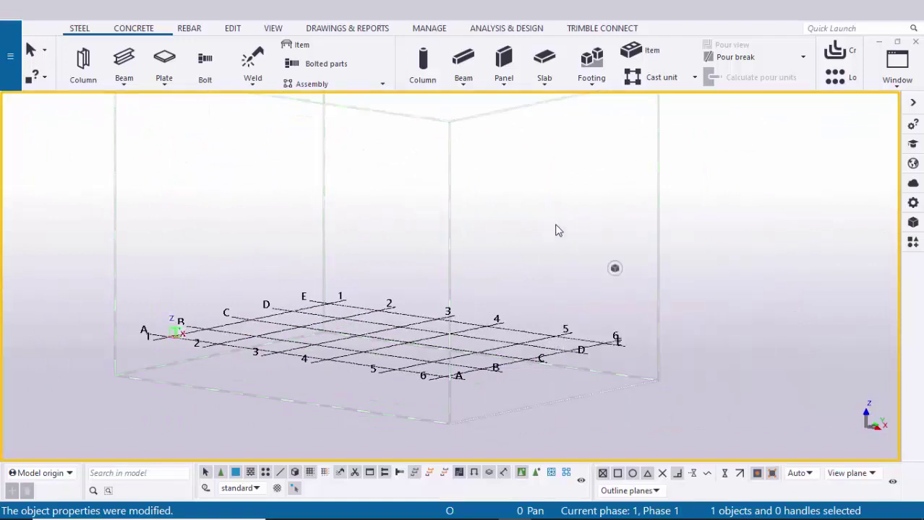
Review the named elevation and plan views in the view list and close the list.
{"action": "key", "text": "ctrl+i"}
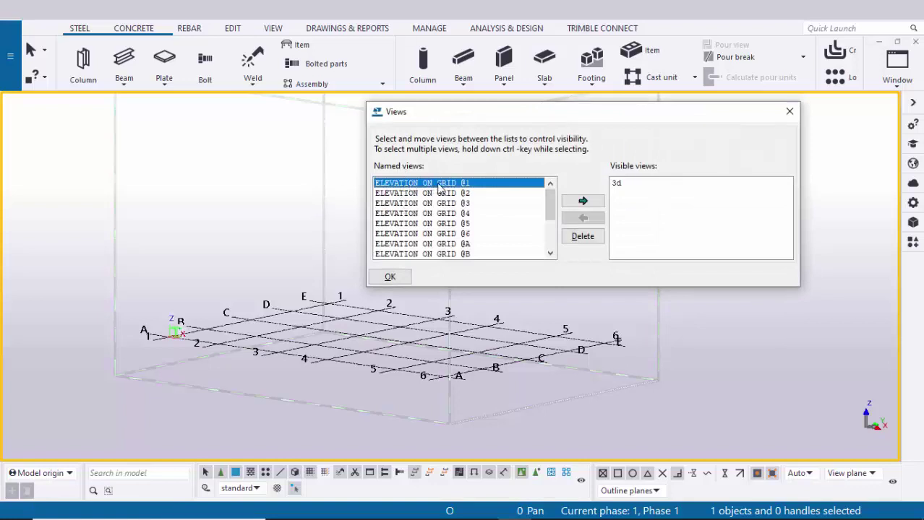
{"action": "scroll", "coordinate": [465, 226], "scroll_direction": "down", "scroll_amount": 2}
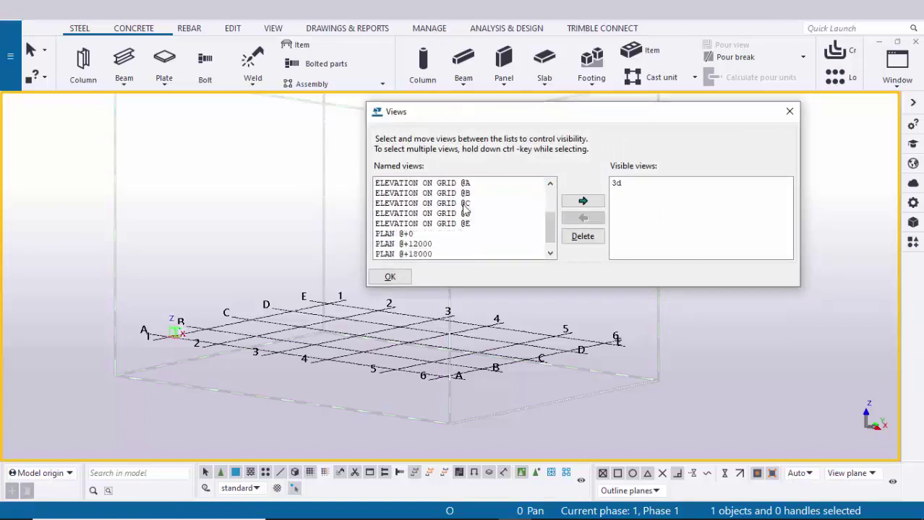
{"action": "scroll", "coordinate": [465, 208], "scroll_direction": "up", "scroll_amount": 2}
{"action": "left_click", "coordinate": [468, 185]}
{"action": "scroll", "coordinate": [453, 225], "scroll_direction": "down", "scroll_amount": 2}
{"action": "scroll", "coordinate": [427, 253], "scroll_direction": "down", "scroll_amount": 1}
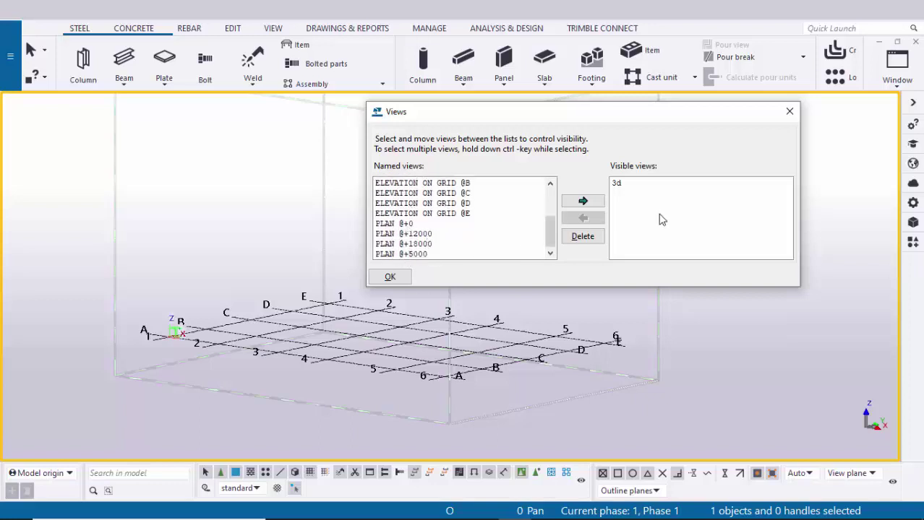
{"action": "left_click", "coordinate": [790, 111]}
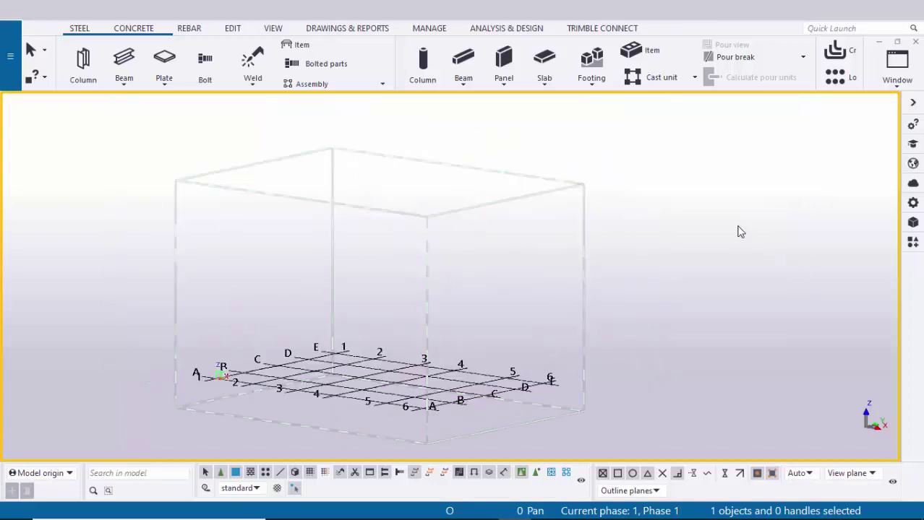
Reopen the view list through each of its alternative access routes, closing it every time.
{"action": "left_click", "coordinate": [899, 85]}
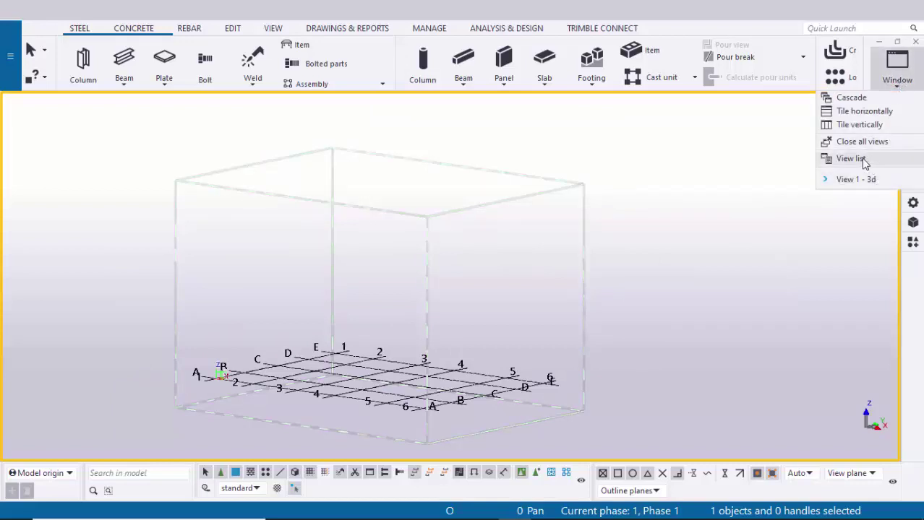
{"action": "left_click", "coordinate": [852, 160]}
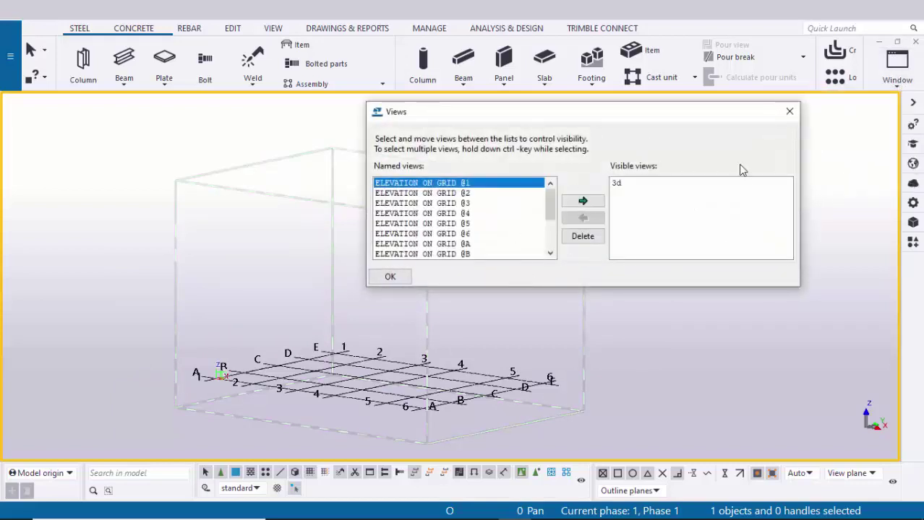
{"action": "left_click", "coordinate": [789, 111]}
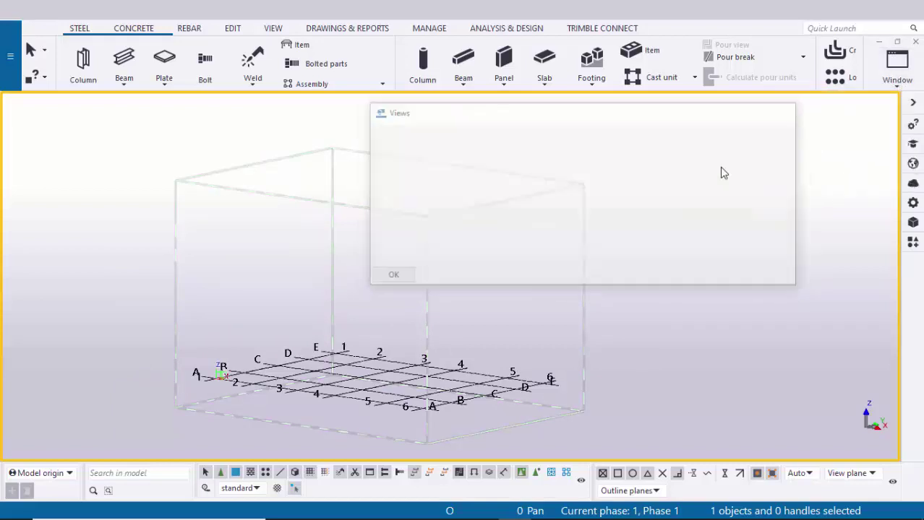
{"action": "left_click", "coordinate": [272, 29]}
{"action": "left_click", "coordinate": [86, 74]}
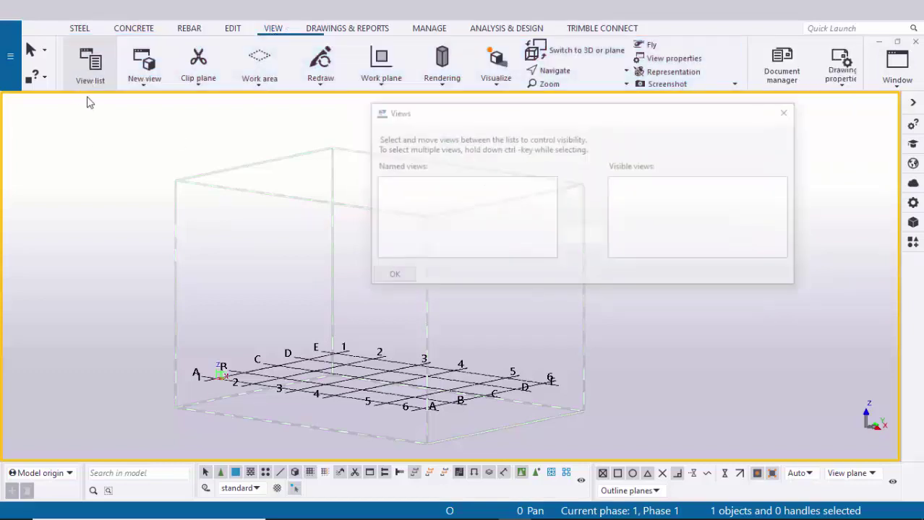
{"action": "left_click", "coordinate": [789, 111]}
{"action": "middle_click_drag", "start_coordinate": [674, 206], "coordinate": [449, 332], "text": "ctrl"}
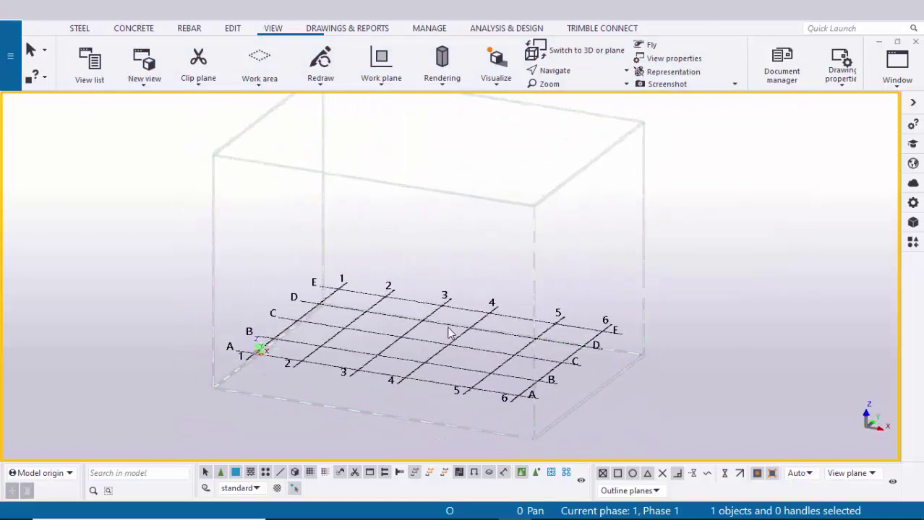
{"action": "key", "text": "ctrl+i"}
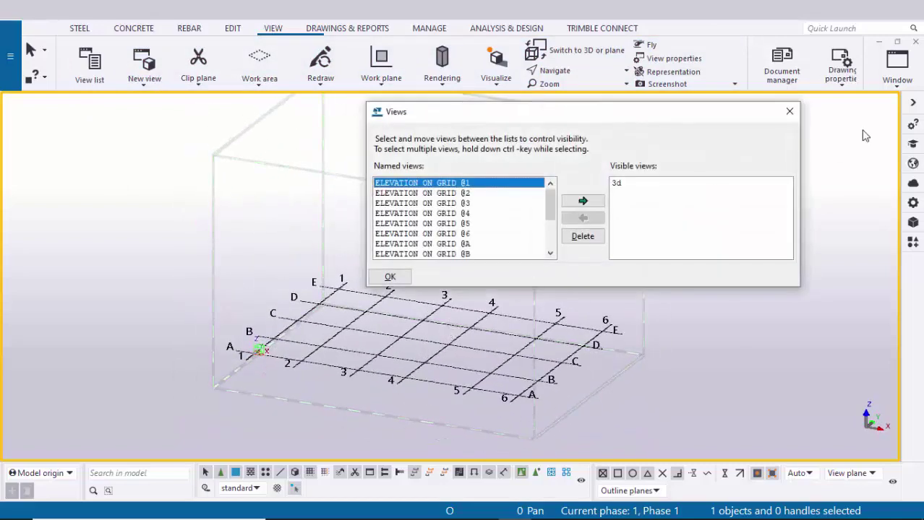
{"action": "left_click", "coordinate": [791, 113]}
Add the named view PLAN @+0 to the visible views and close the view list.
{"action": "scroll", "coordinate": [565, 264], "scroll_direction": "down", "scroll_amount": 1}
{"action": "scroll", "coordinate": [390, 327], "scroll_direction": "up", "scroll_amount": 1}
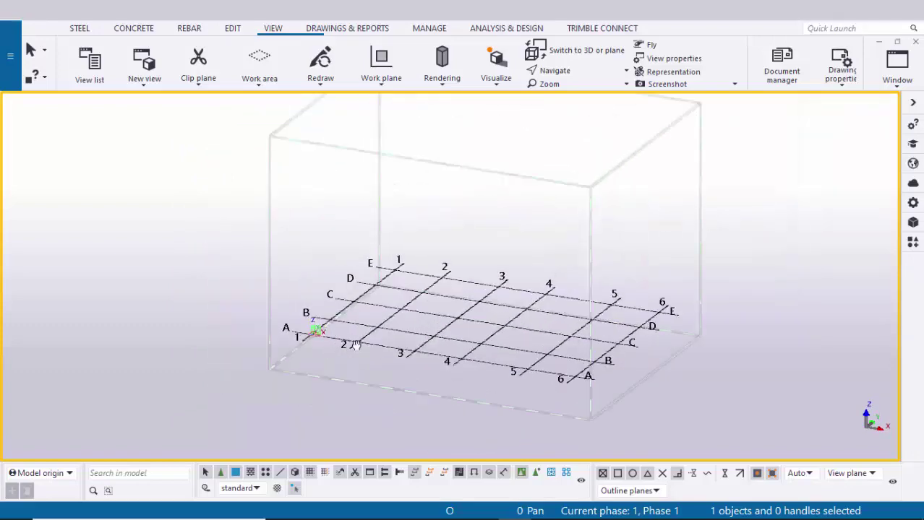
{"action": "middle_click_drag", "start_coordinate": [355, 345], "coordinate": [381, 357], "text": "ctrl"}
{"action": "middle_click_drag", "start_coordinate": [439, 347], "coordinate": [448, 258], "text": "ctrl"}
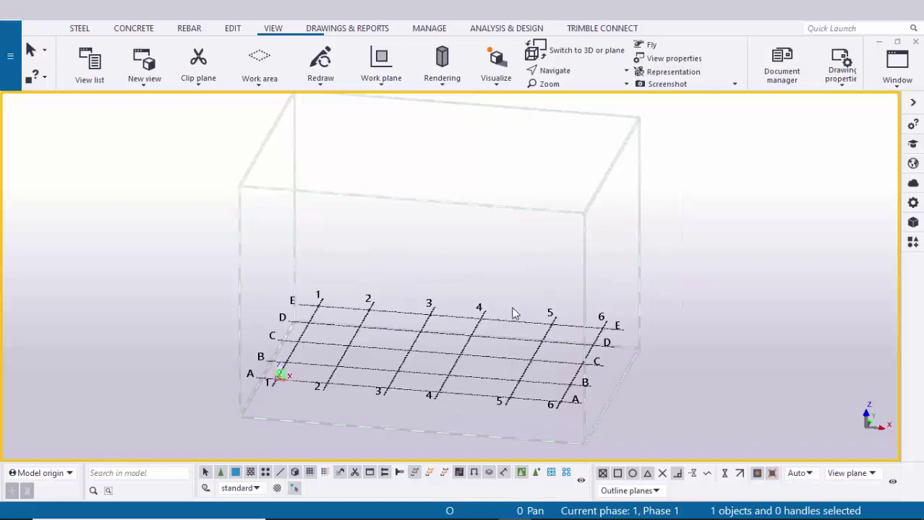
{"action": "key", "text": "ctrl+i"}
{"action": "scroll", "coordinate": [453, 224], "scroll_direction": "down", "scroll_amount": 3}
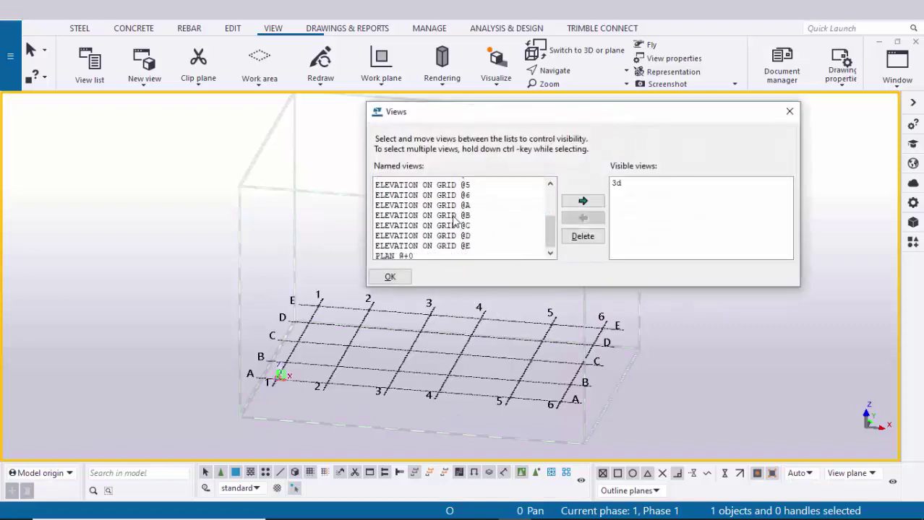
{"action": "left_click", "coordinate": [403, 225]}
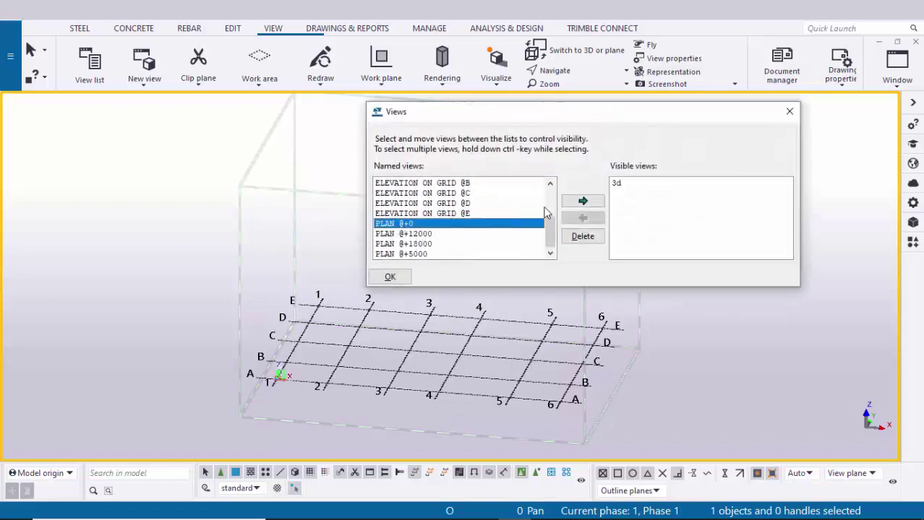
{"action": "left_click", "coordinate": [586, 202]}
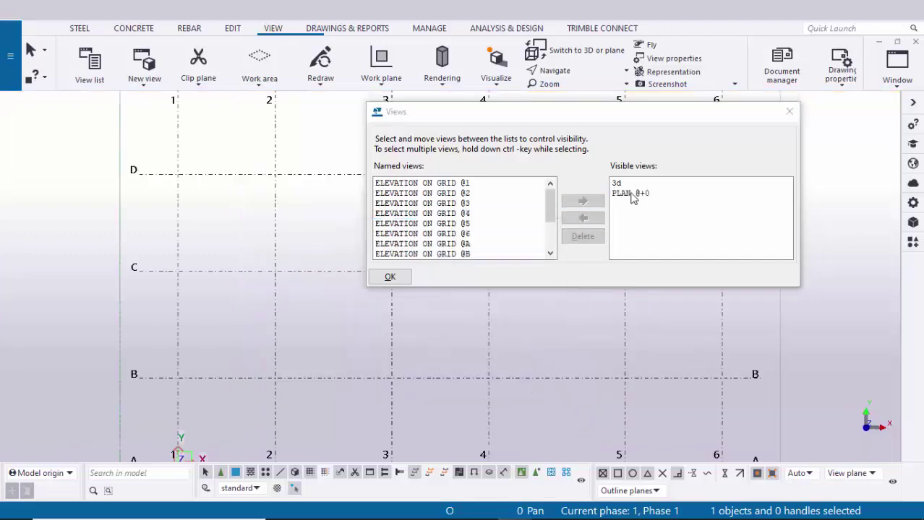
{"action": "left_click", "coordinate": [789, 111]}
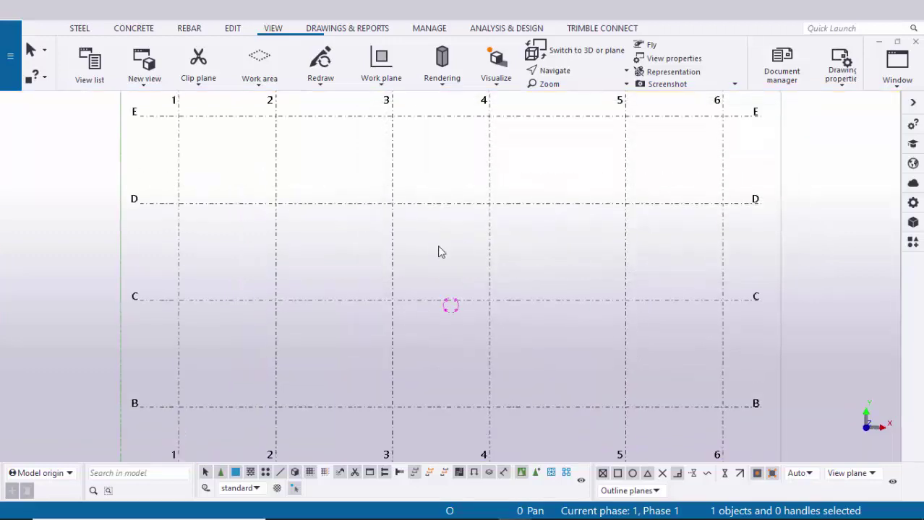
Activate View 2 - PLAN @+0 among the open views and frame grid lines A to C.
{"action": "left_click", "coordinate": [896, 69]}
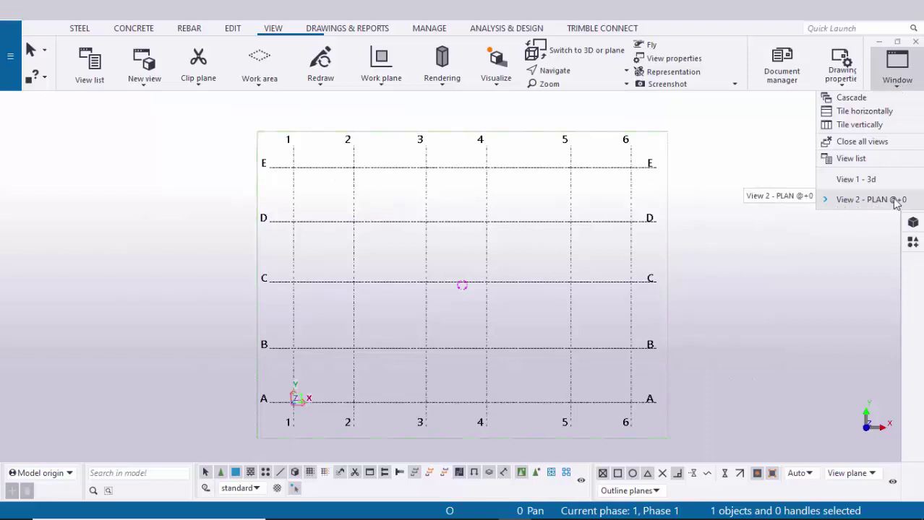
{"action": "left_click", "coordinate": [894, 207]}
{"action": "scroll", "coordinate": [661, 312], "scroll_direction": "down", "scroll_amount": 1}
{"action": "middle_click_drag", "start_coordinate": [659, 313], "coordinate": [641, 263]}
{"action": "scroll", "coordinate": [334, 382], "scroll_direction": "up", "scroll_amount": 3}
{"action": "middle_click_drag", "start_coordinate": [489, 336], "coordinate": [429, 343]}
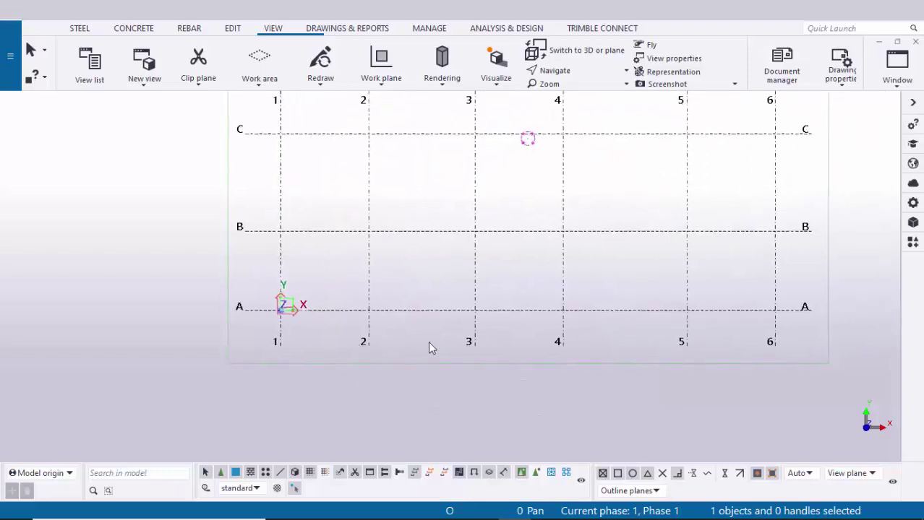
Switch to Plan.pdf to check the spacing between grid lines 1 and 2, and return to Tekla Structures.
{"action": "mouse_move", "coordinate": [544, 505]}
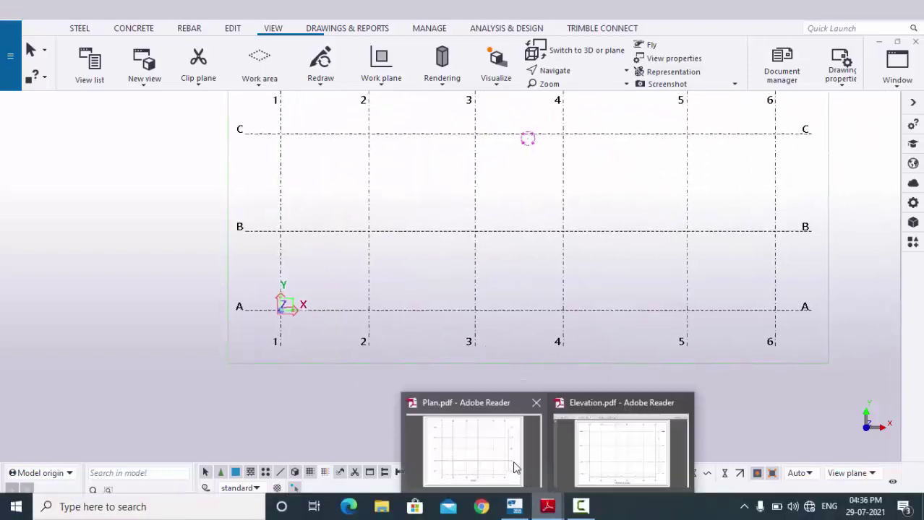
{"action": "left_click", "coordinate": [515, 470]}
{"action": "scroll", "coordinate": [227, 437], "scroll_direction": "up", "scroll_amount": 3, "text": "ctrl"}
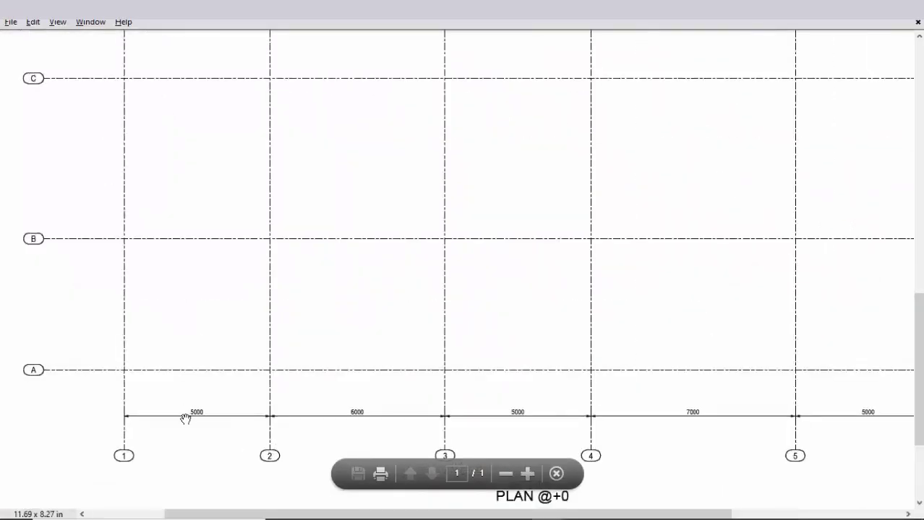
{"action": "key", "text": "alt+Tab"}
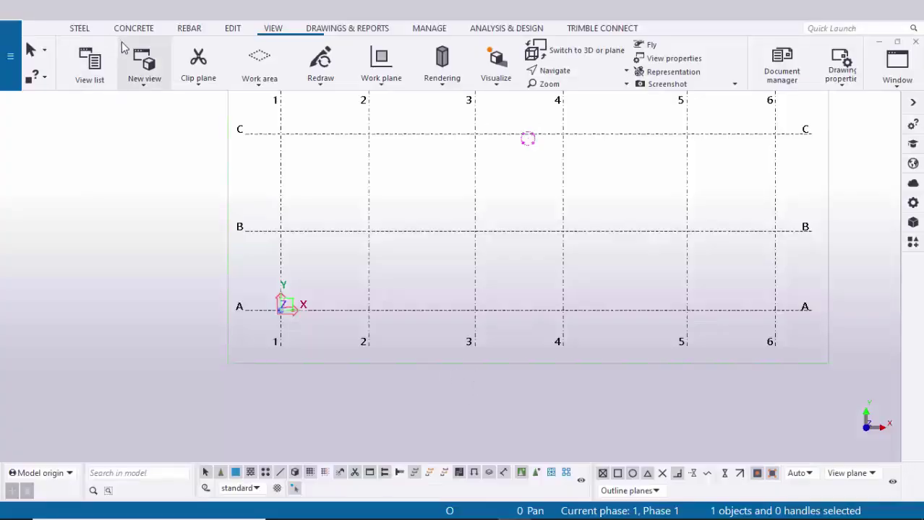
Measure the horizontal distance between grid lines 1 and 2 along grid line A, placing the dimension below it.
{"action": "left_click", "coordinate": [233, 29]}
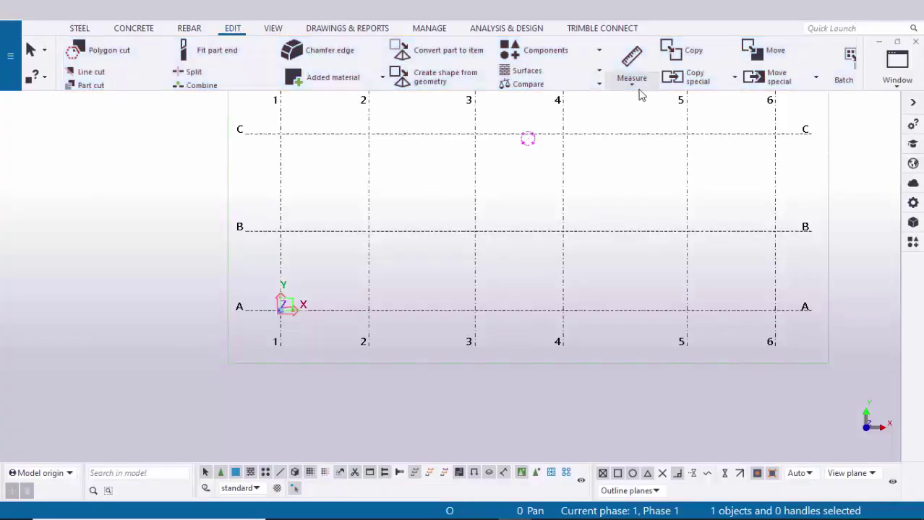
{"action": "left_click", "coordinate": [632, 81]}
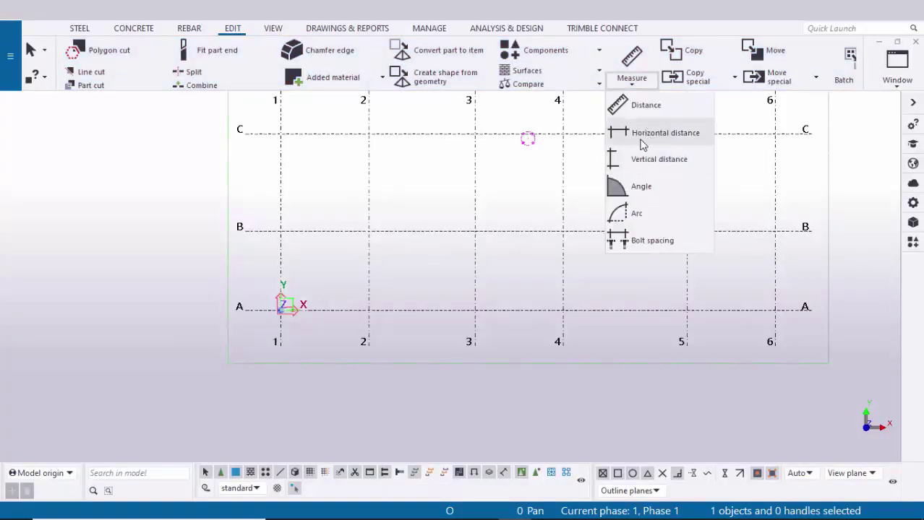
{"action": "left_click", "coordinate": [612, 132]}
{"action": "scroll", "coordinate": [287, 319], "scroll_direction": "up", "scroll_amount": 3}
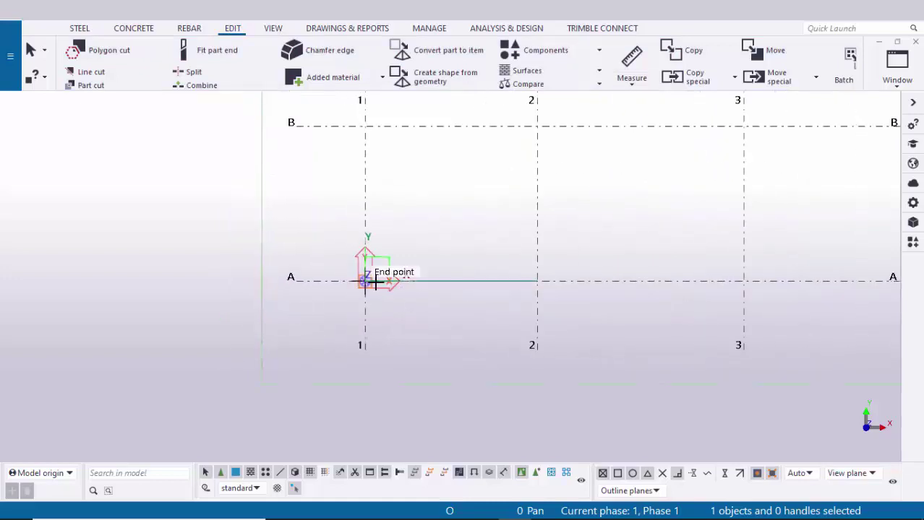
{"action": "left_click", "coordinate": [525, 280]}
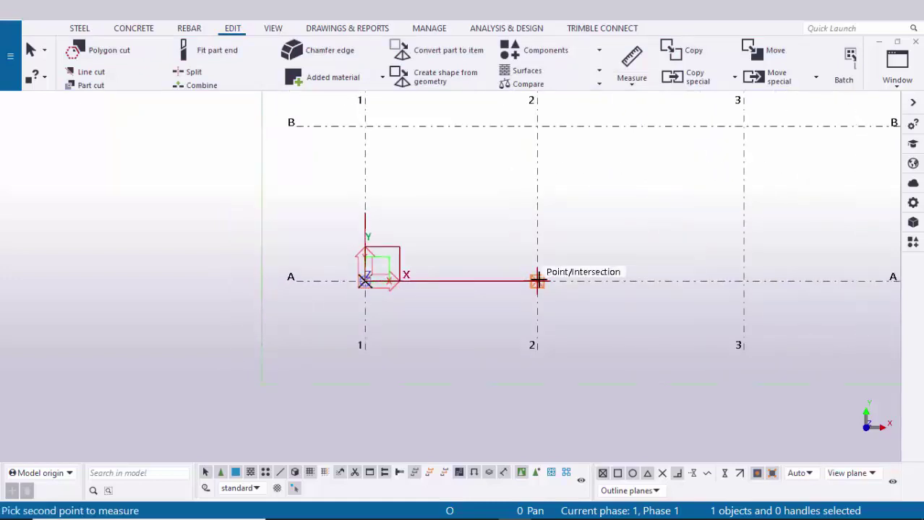
{"action": "left_click", "coordinate": [499, 299]}
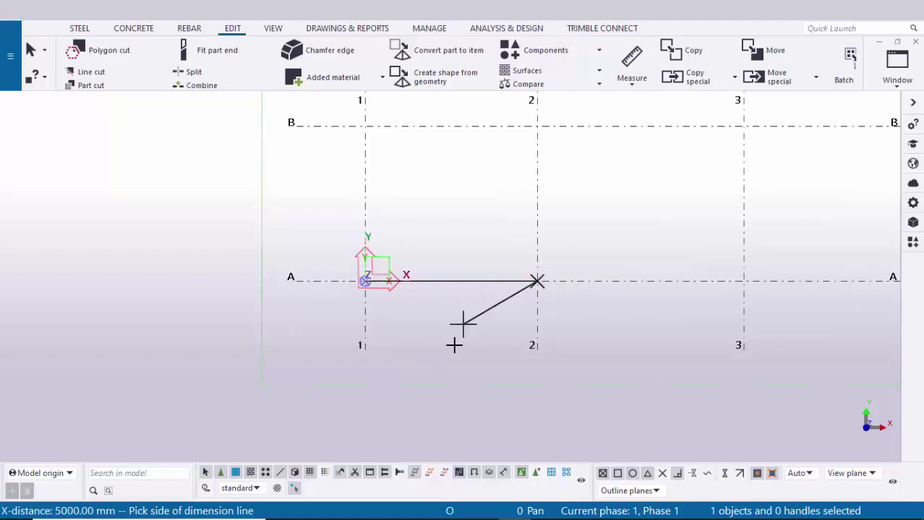
{"action": "left_click", "coordinate": [457, 340]}
{"action": "scroll", "coordinate": [464, 328], "scroll_direction": "up", "scroll_amount": 3}
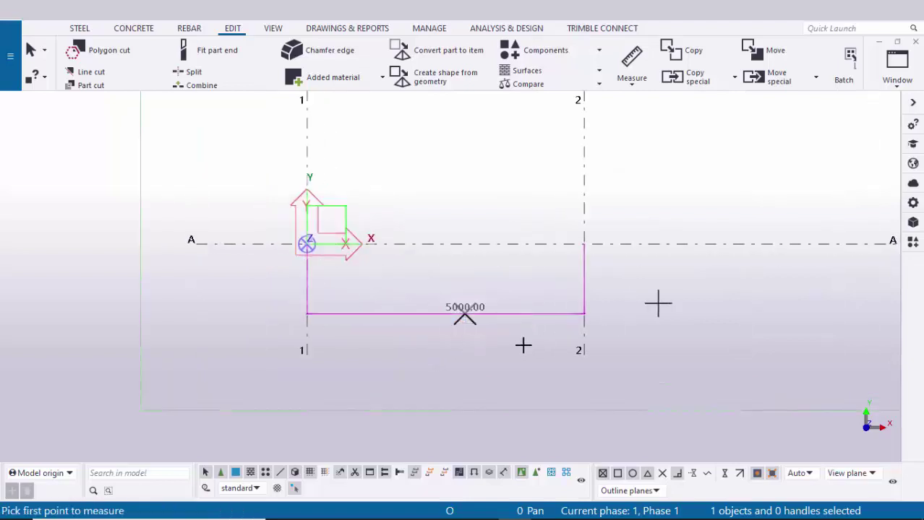
Switch to Plan.pdf to compare the spacing between grid lines 1 and 2, and return to Tekla Structures.
{"action": "scroll", "coordinate": [472, 329], "scroll_direction": "up", "scroll_amount": 3}
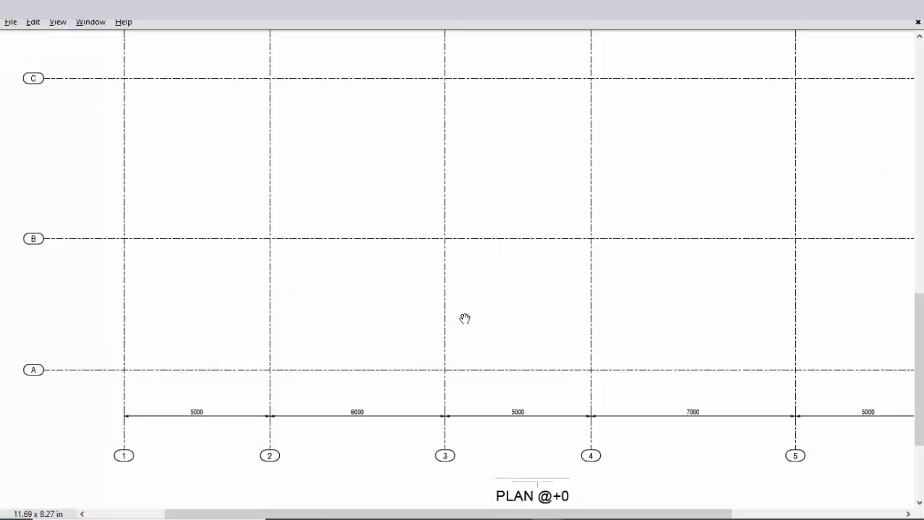
{"action": "scroll", "coordinate": [178, 435], "scroll_direction": "up", "scroll_amount": 2, "text": "ctrl"}
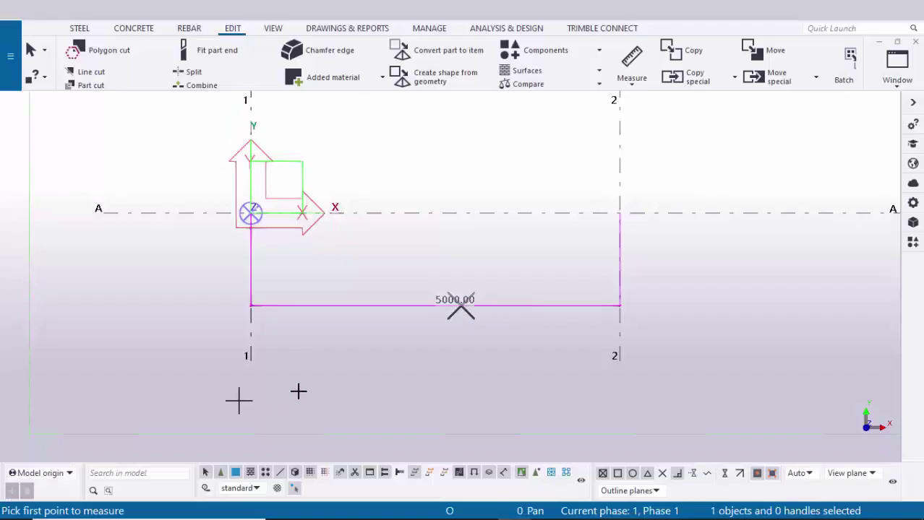
{"action": "scroll", "coordinate": [299, 387], "scroll_direction": "down", "scroll_amount": 5}
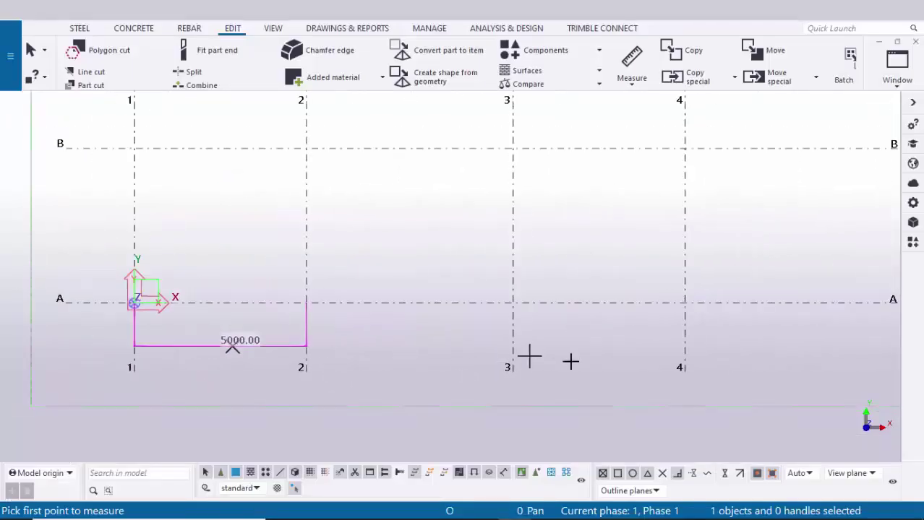
Measure the horizontal distances from grid line 2 to 3 and from 3 to 4 along grid line A, with dimensions below it.
{"action": "scroll", "coordinate": [569, 361], "scroll_direction": "down", "scroll_amount": 1}
{"action": "middle_click_drag", "start_coordinate": [558, 360], "coordinate": [438, 357]}
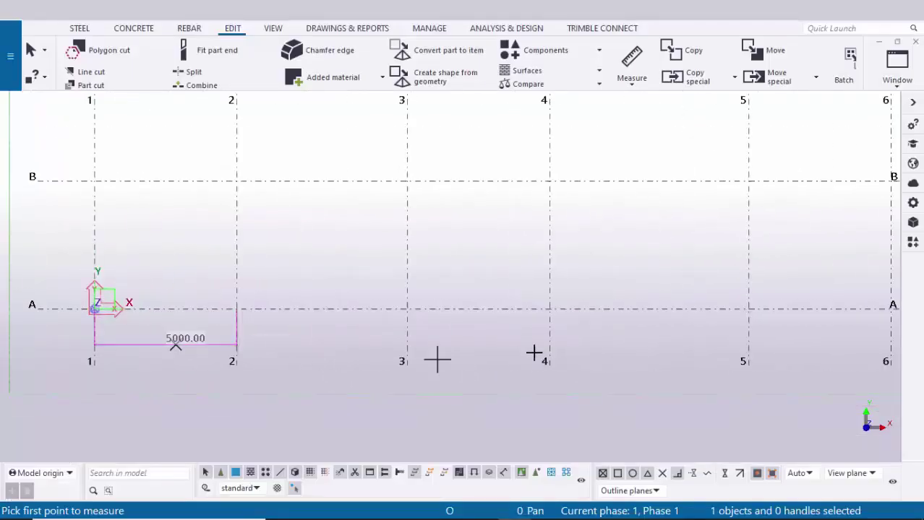
{"action": "left_click", "coordinate": [231, 308]}
{"action": "left_click", "coordinate": [402, 308]}
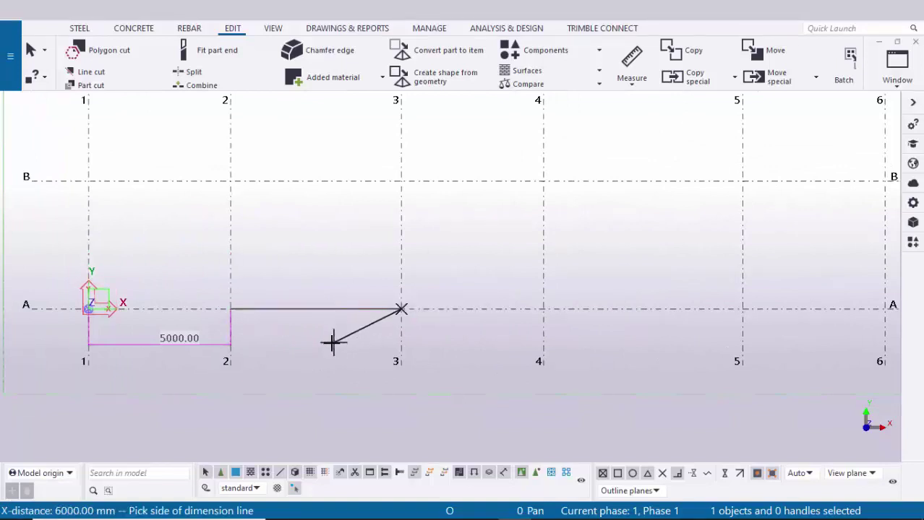
{"action": "left_click", "coordinate": [332, 344]}
{"action": "middle_click_drag", "start_coordinate": [479, 345], "coordinate": [356, 350]}
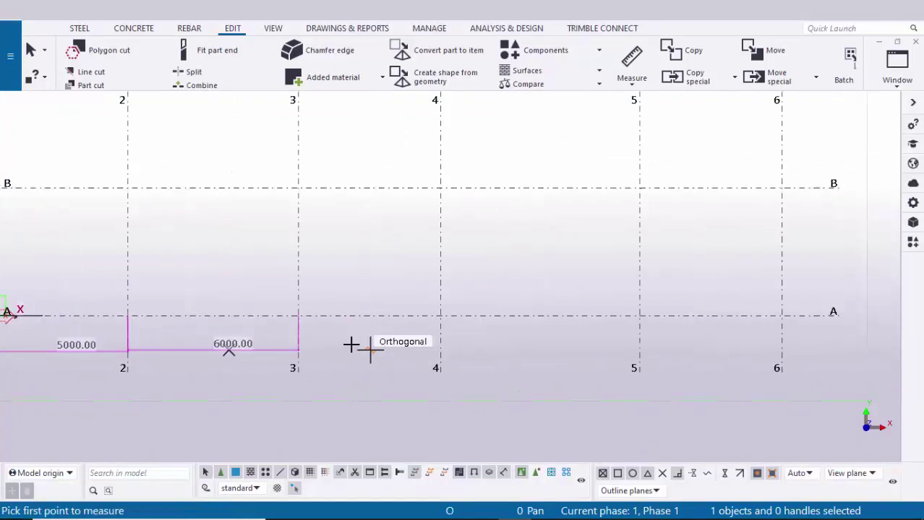
{"action": "left_click", "coordinate": [282, 316]}
{"action": "left_click", "coordinate": [422, 315]}
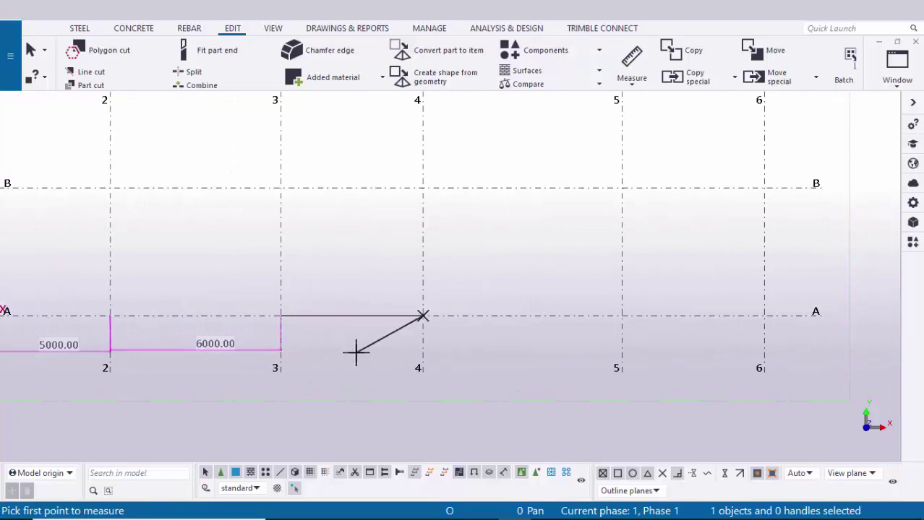
{"action": "left_click", "coordinate": [470, 362]}
Measure the horizontal distances from grid line 4 to 5 and from 5 to 6 along grid line A, with dimensions below it.
{"action": "middle_click_drag", "start_coordinate": [464, 355], "coordinate": [375, 352]}
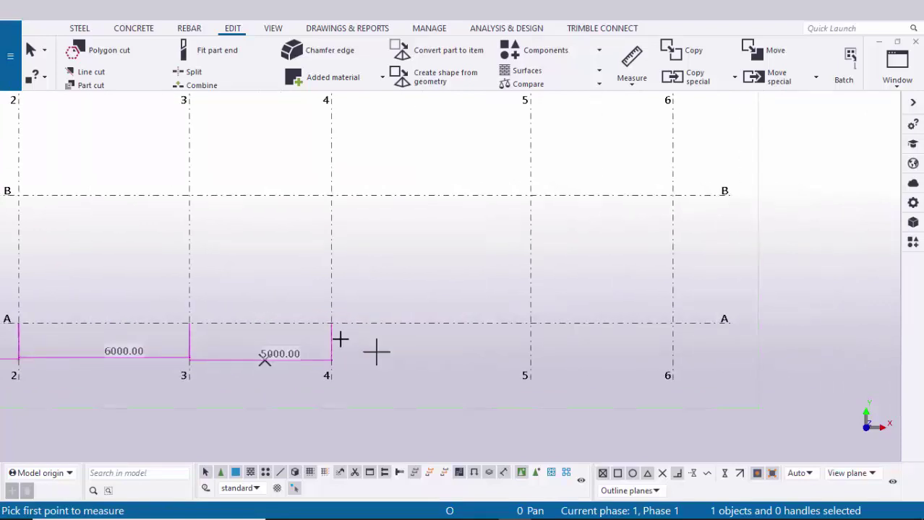
{"action": "left_click", "coordinate": [331, 323]}
{"action": "left_click", "coordinate": [529, 323]}
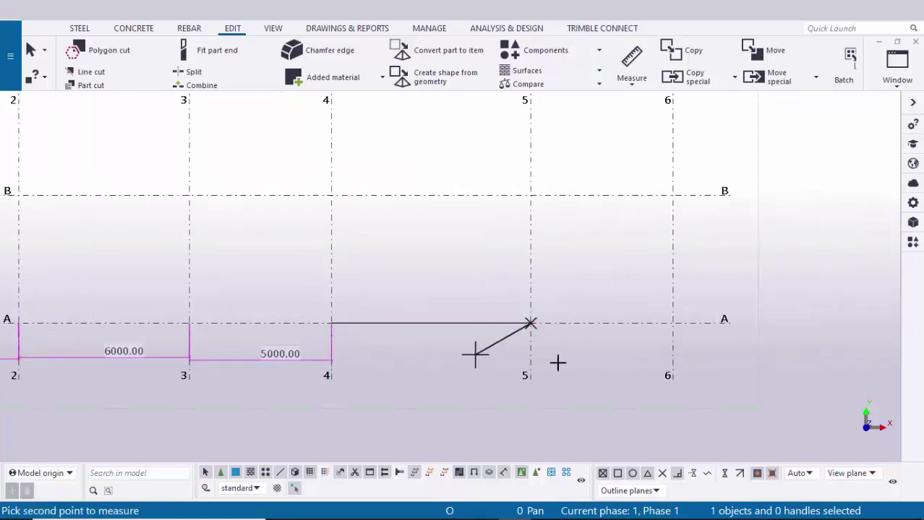
{"action": "left_click", "coordinate": [475, 354]}
{"action": "middle_click_drag", "start_coordinate": [528, 325], "coordinate": [462, 336]}
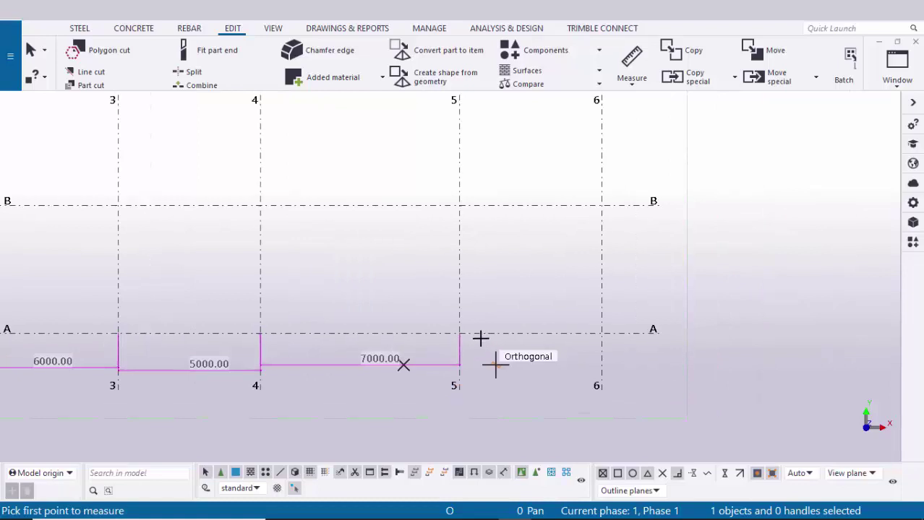
{"action": "left_click", "coordinate": [460, 333]}
{"action": "left_click", "coordinate": [601, 333]}
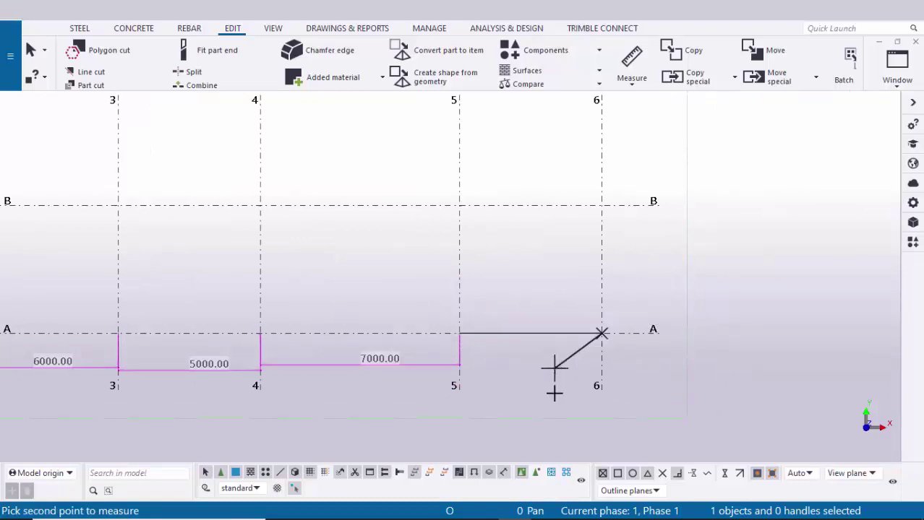
{"action": "left_click", "coordinate": [555, 368]}
{"action": "scroll", "coordinate": [586, 368], "scroll_direction": "down", "scroll_amount": 3}
{"action": "middle_click_drag", "start_coordinate": [600, 363], "coordinate": [802, 360]}
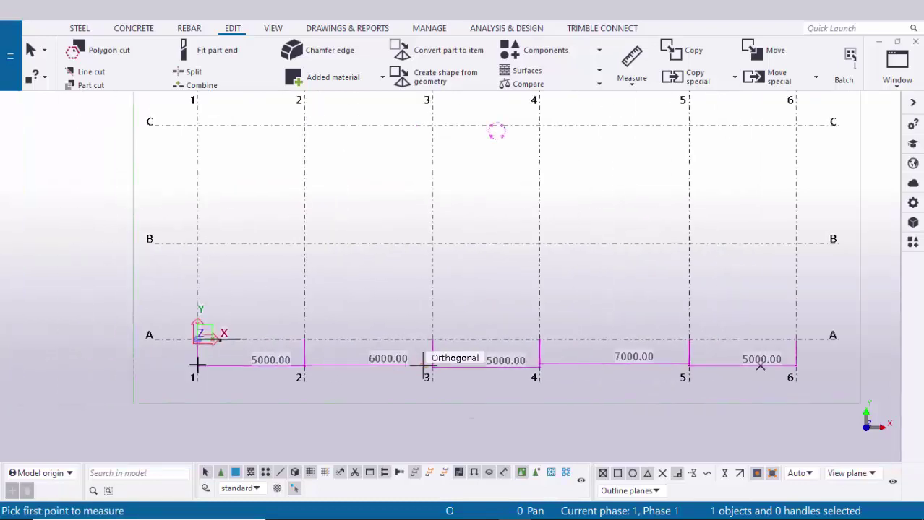
Measure the vertical distance between grid lines A and B along grid line 1, placing the dimension outside the grid.
{"action": "middle_click_drag", "start_coordinate": [247, 272], "coordinate": [253, 300]}
{"action": "left_click", "coordinate": [631, 79]}
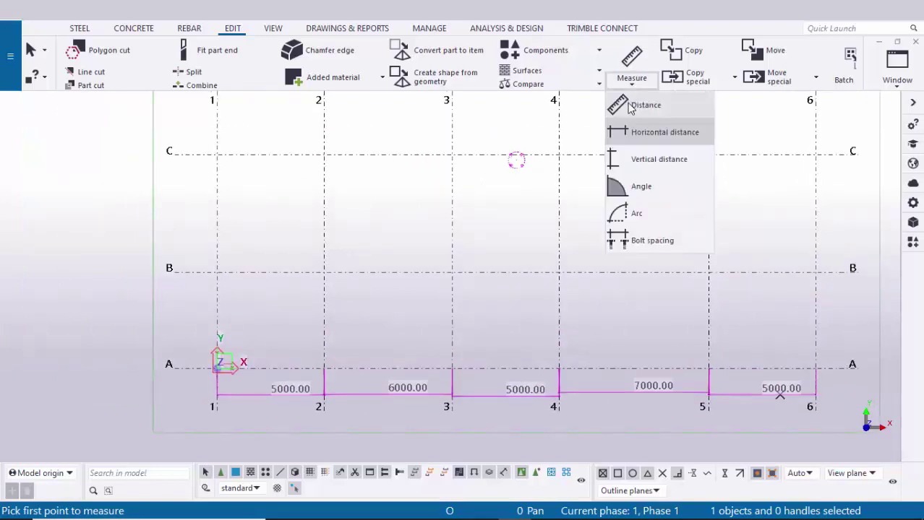
{"action": "left_click", "coordinate": [653, 167]}
{"action": "middle_click_drag", "start_coordinate": [227, 355], "coordinate": [334, 344]}
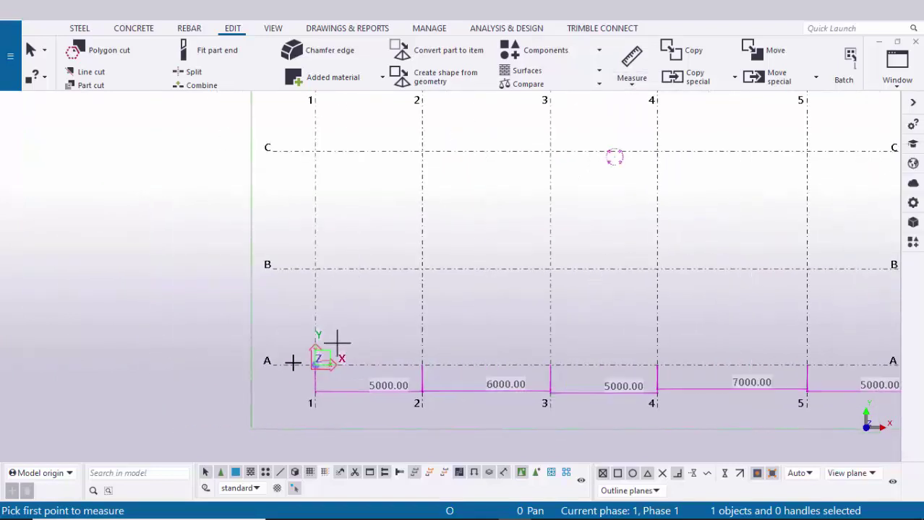
{"action": "scroll", "coordinate": [314, 361], "scroll_direction": "up", "scroll_amount": 2}
{"action": "left_click", "coordinate": [323, 359]}
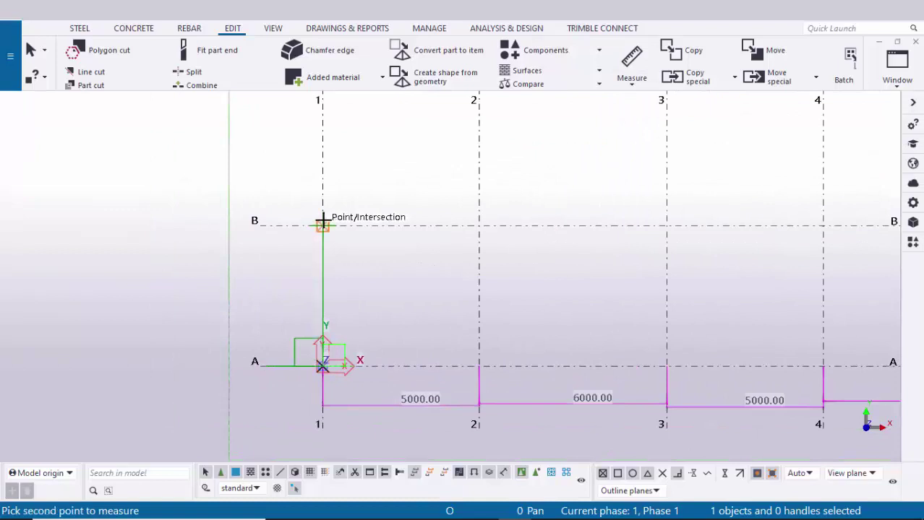
{"action": "left_click", "coordinate": [303, 275]}
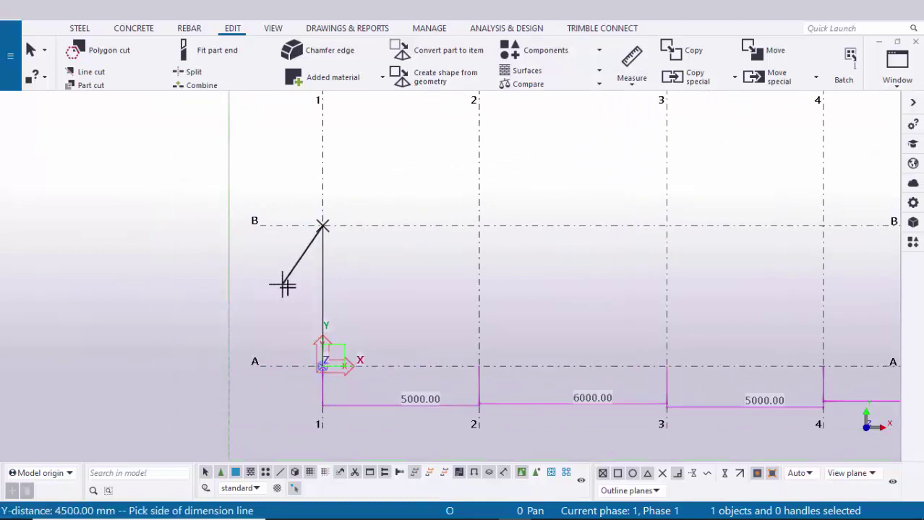
{"action": "left_click", "coordinate": [283, 287]}
{"action": "scroll", "coordinate": [294, 325], "scroll_direction": "up", "scroll_amount": 2}
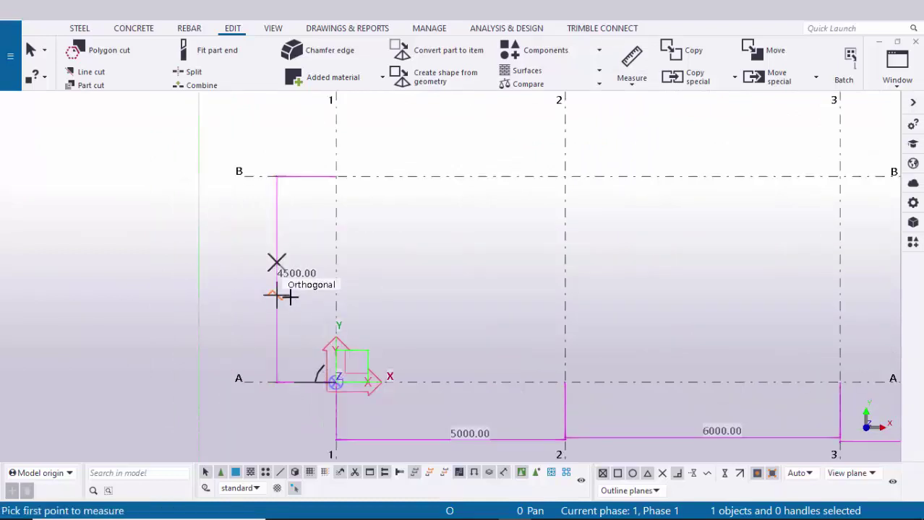
{"action": "scroll", "coordinate": [290, 296], "scroll_direction": "down", "scroll_amount": 2}
Measure the vertical distance between grid lines B and C along grid line 1.
{"action": "middle_click_drag", "start_coordinate": [367, 270], "coordinate": [356, 346]}
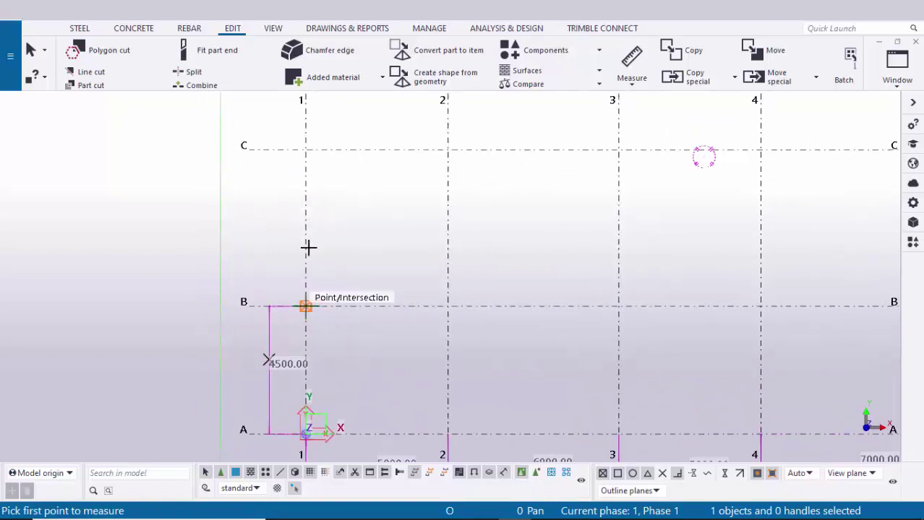
{"action": "left_click", "coordinate": [306, 305]}
{"action": "middle_click_drag", "start_coordinate": [306, 307], "coordinate": [306, 387]}
{"action": "left_click", "coordinate": [282, 290]}
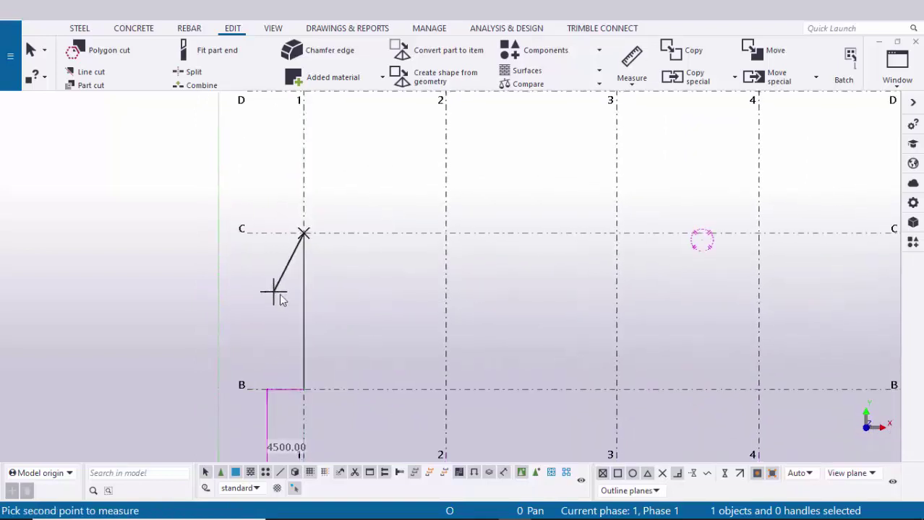
{"action": "left_click", "coordinate": [273, 292]}
Measure the vertical distance between grid lines C and D along grid line 1.
{"action": "middle_click_drag", "start_coordinate": [334, 264], "coordinate": [333, 337]}
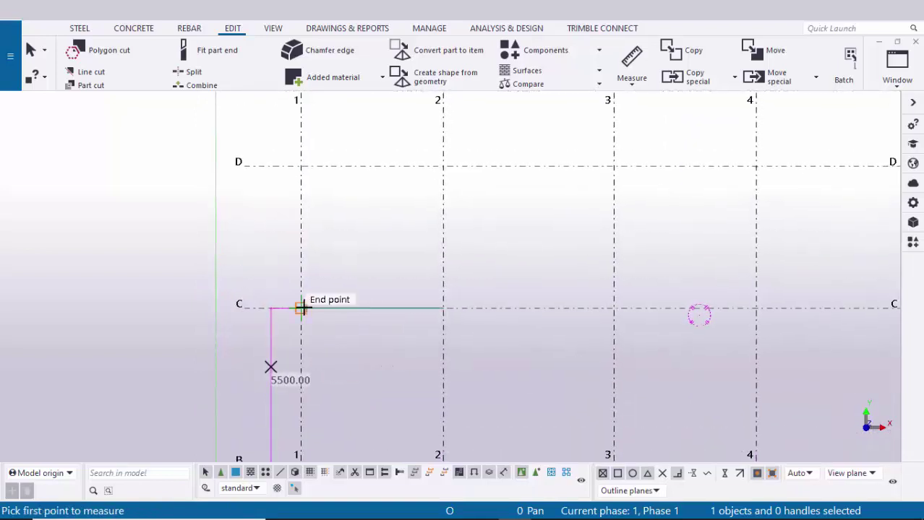
{"action": "middle_click_drag", "start_coordinate": [319, 276], "coordinate": [334, 344]}
{"action": "left_click", "coordinate": [300, 309]}
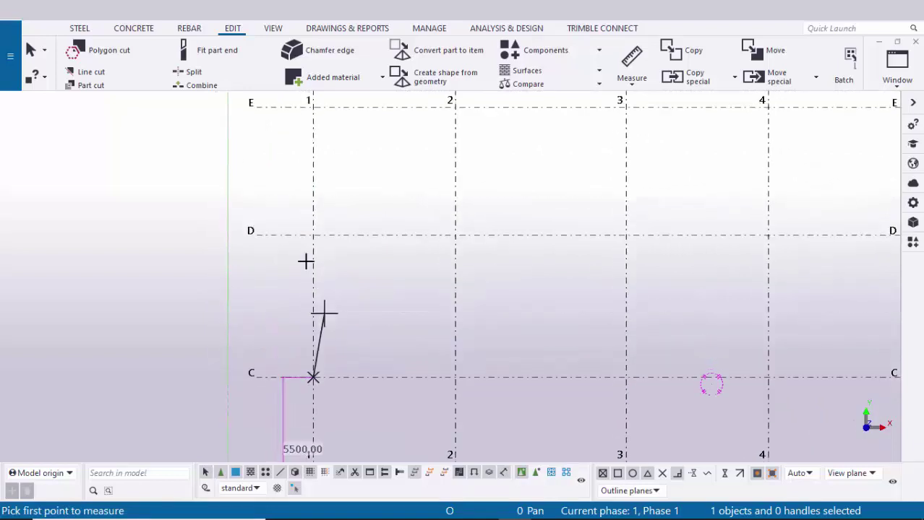
{"action": "left_click", "coordinate": [272, 281]}
{"action": "left_click", "coordinate": [271, 279]}
Measure the vertical distance between grid lines D and E along grid line 1, and end the measuring command.
{"action": "middle_click_drag", "start_coordinate": [347, 261], "coordinate": [350, 339]}
{"action": "scroll", "coordinate": [350, 340], "scroll_direction": "up", "scroll_amount": 1}
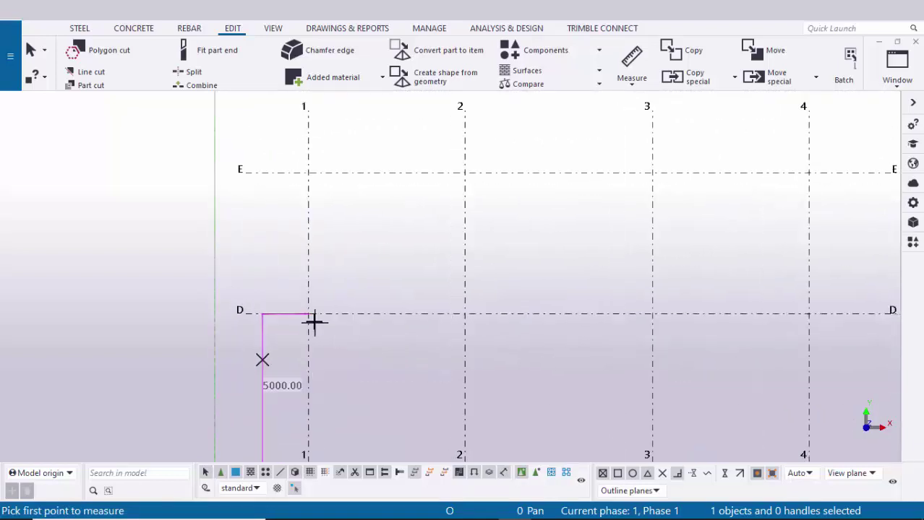
{"action": "left_click", "coordinate": [309, 314]}
{"action": "left_click", "coordinate": [306, 173]}
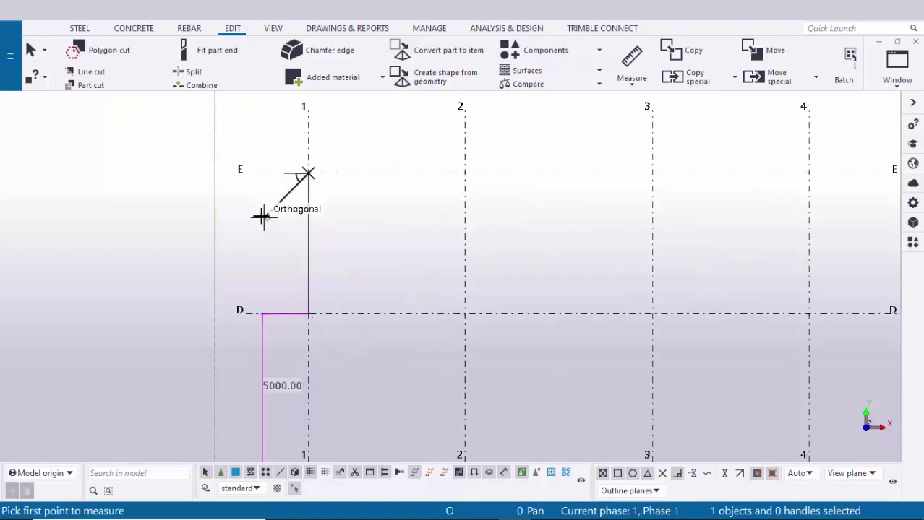
{"action": "left_click", "coordinate": [264, 217]}
{"action": "scroll", "coordinate": [382, 316], "scroll_direction": "down", "scroll_amount": 2}
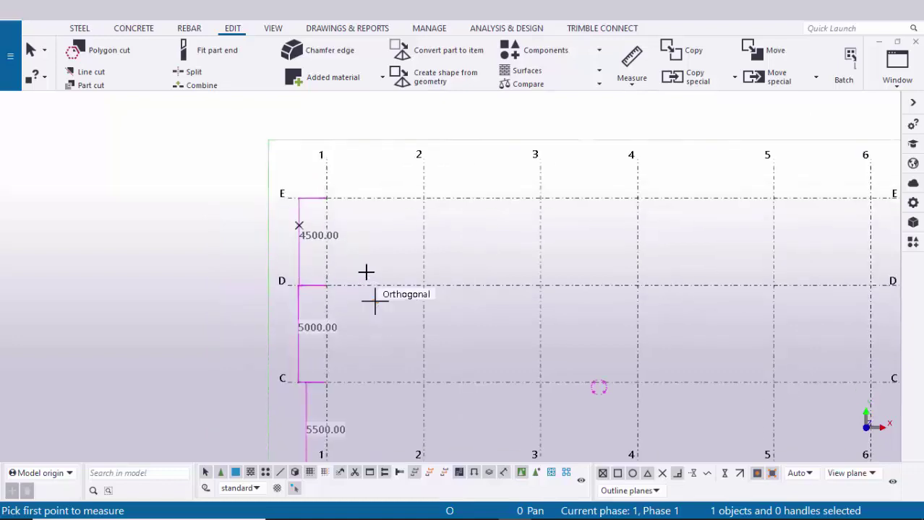
{"action": "right_click", "coordinate": [378, 177]}
{"action": "left_click", "coordinate": [391, 190]}
Compare the first measured spacings along grid line A with the dimensions in Plan.pdf, and return to Tekla Structures.
{"action": "scroll", "coordinate": [372, 254], "scroll_direction": "down", "scroll_amount": 1}
{"action": "middle_click_drag", "start_coordinate": [373, 255], "coordinate": [349, 183]}
{"action": "middle_click_drag", "start_coordinate": [389, 345], "coordinate": [366, 286]}
{"action": "scroll", "coordinate": [343, 378], "scroll_direction": "up", "scroll_amount": 1}
{"action": "middle_click_drag", "start_coordinate": [362, 392], "coordinate": [312, 386]}
{"action": "scroll", "coordinate": [311, 384], "scroll_direction": "up", "scroll_amount": 1}
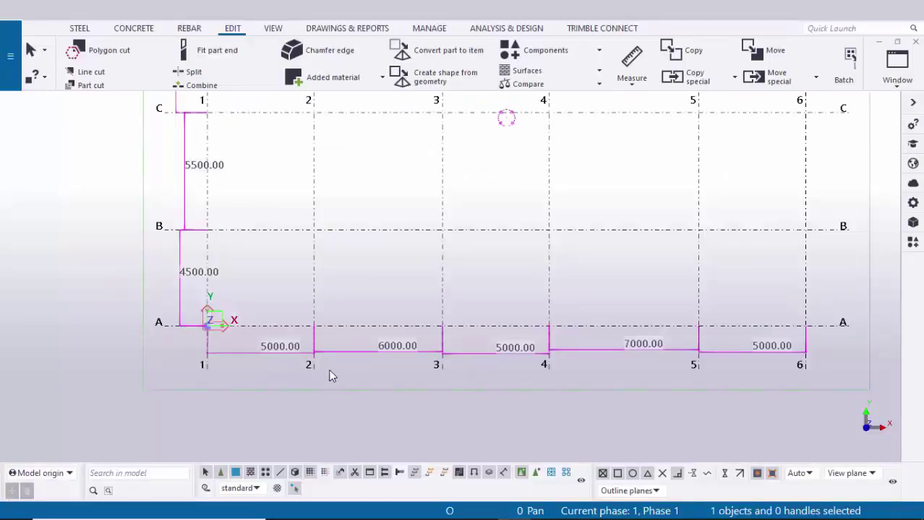
{"action": "scroll", "coordinate": [331, 375], "scroll_direction": "up", "scroll_amount": 3}
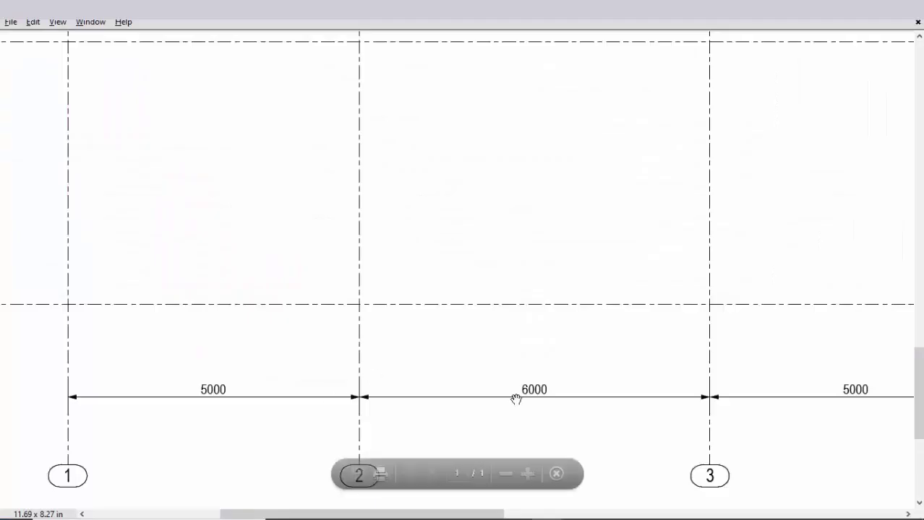
{"action": "scroll", "coordinate": [583, 386], "scroll_direction": "right", "scroll_amount": 6}
{"action": "key", "text": "alt+Tab"}
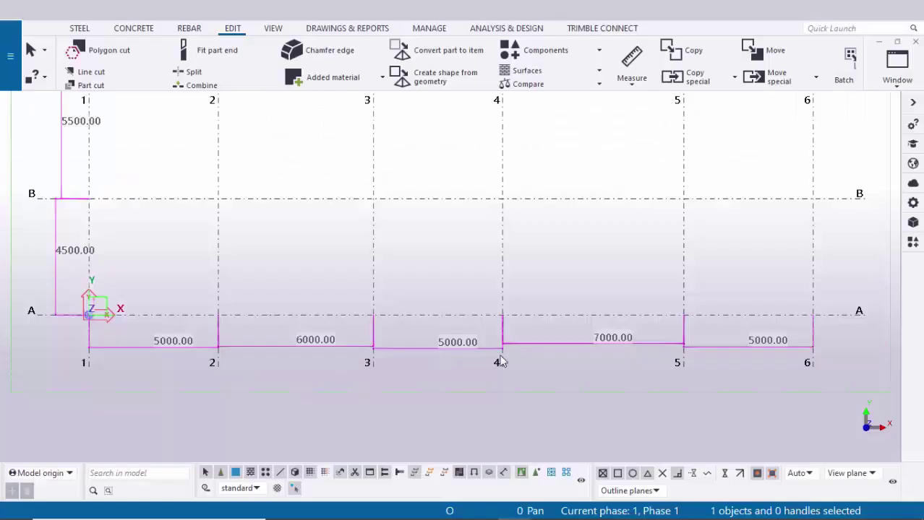
Compare the measured spacings between grid lines 1 to 6 with the dimensions in Plan.pdf, switching back and forth to Tekla Structures.
{"action": "key", "text": "alt+Tab"}
{"action": "left_click_drag", "start_coordinate": [672, 367], "coordinate": [440, 365]}
{"action": "key", "text": "alt+Tab"}
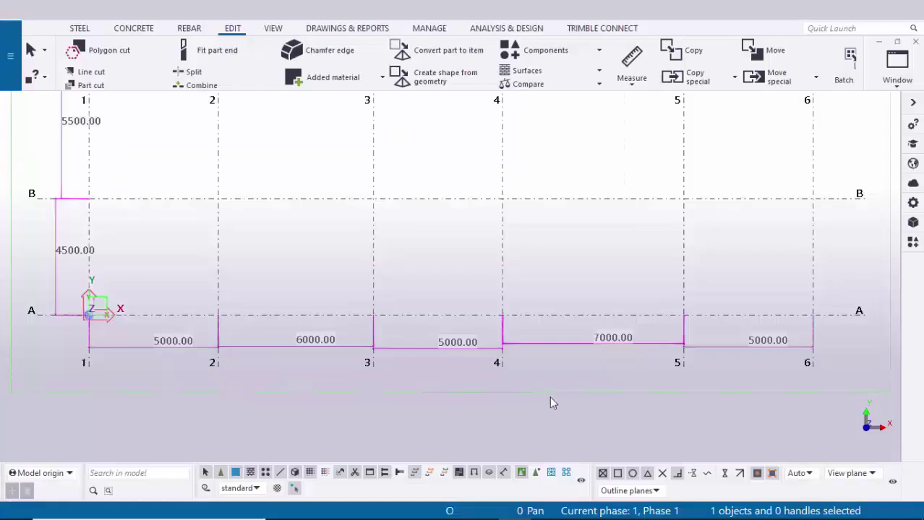
{"action": "key", "text": "alt+Tab"}
{"action": "scroll", "coordinate": [689, 365], "scroll_direction": "left", "scroll_amount": 6}
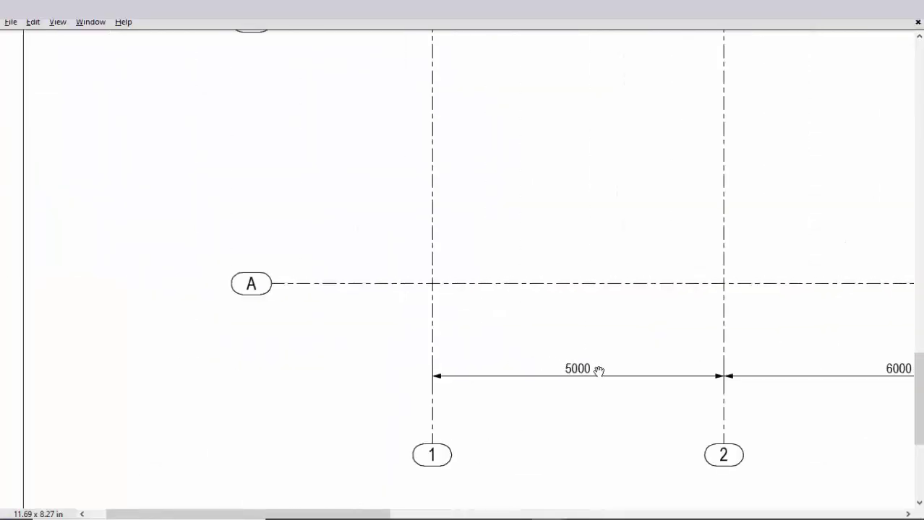
{"action": "scroll", "coordinate": [508, 356], "scroll_direction": "right", "scroll_amount": 9}
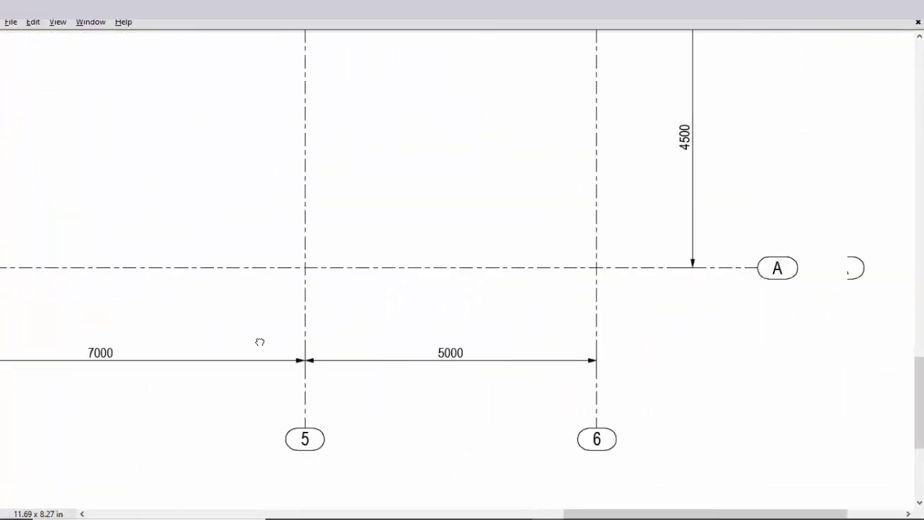
{"action": "key", "text": "alt+Tab"}
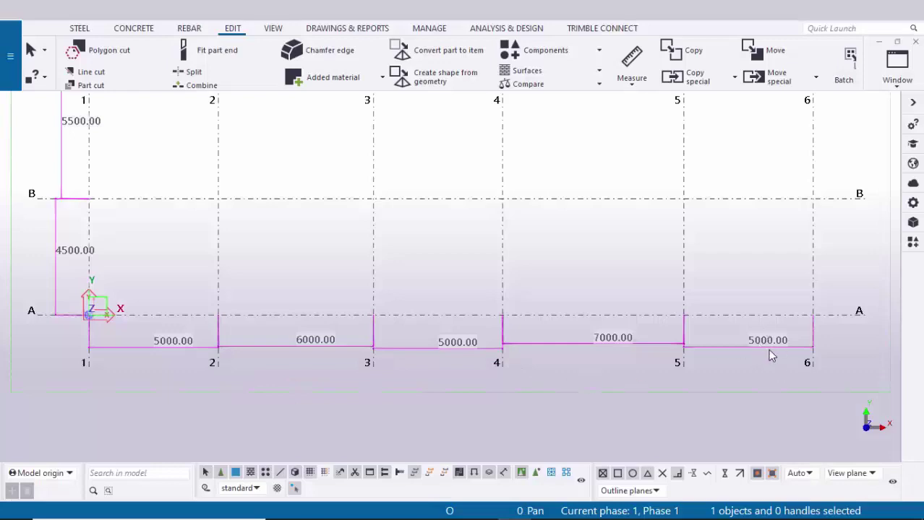
{"action": "scroll", "coordinate": [691, 374], "scroll_direction": "down", "scroll_amount": 4}
{"action": "scroll", "coordinate": [272, 315], "scroll_direction": "up", "scroll_amount": 3}
Compare the measured A–B and B–C spacings with the dimensions in Plan.pdf, and return to Tekla Structures.
{"action": "key", "text": "alt+Tab"}
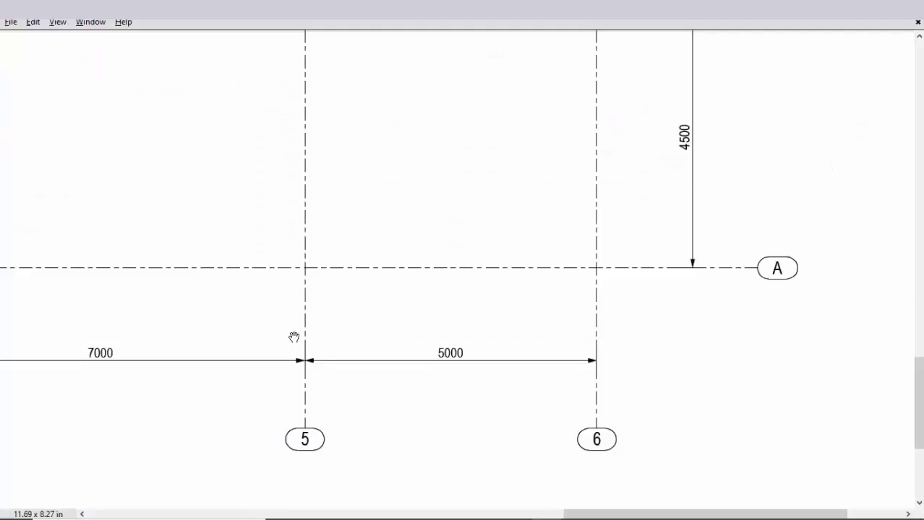
{"action": "scroll", "coordinate": [308, 326], "scroll_direction": "down", "scroll_amount": 5, "text": "ctrl"}
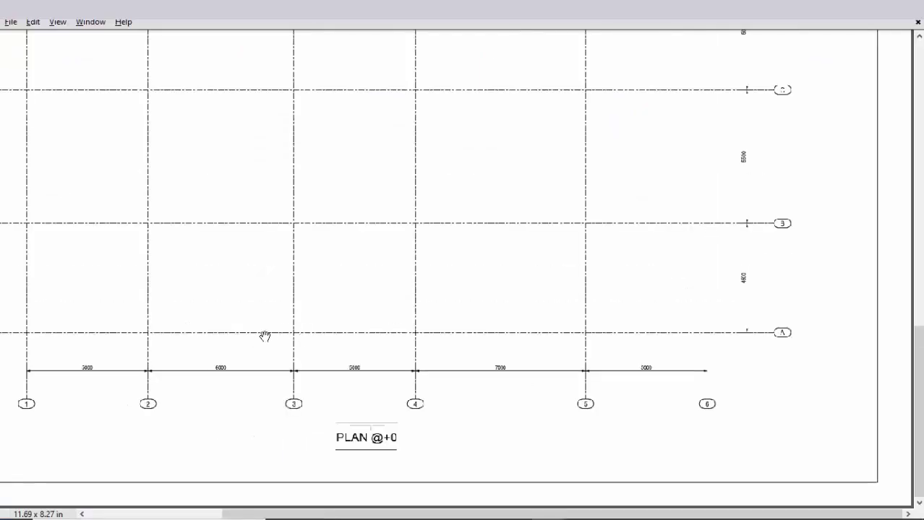
{"action": "scroll", "coordinate": [190, 336], "scroll_direction": "up", "scroll_amount": 3, "text": "ctrl"}
{"action": "left_click_drag", "start_coordinate": [179, 378], "coordinate": [362, 307]}
{"action": "left_click_drag", "start_coordinate": [816, 326], "coordinate": [544, 344]}
{"action": "scroll", "coordinate": [759, 346], "scroll_direction": "up", "scroll_amount": 4, "text": "ctrl"}
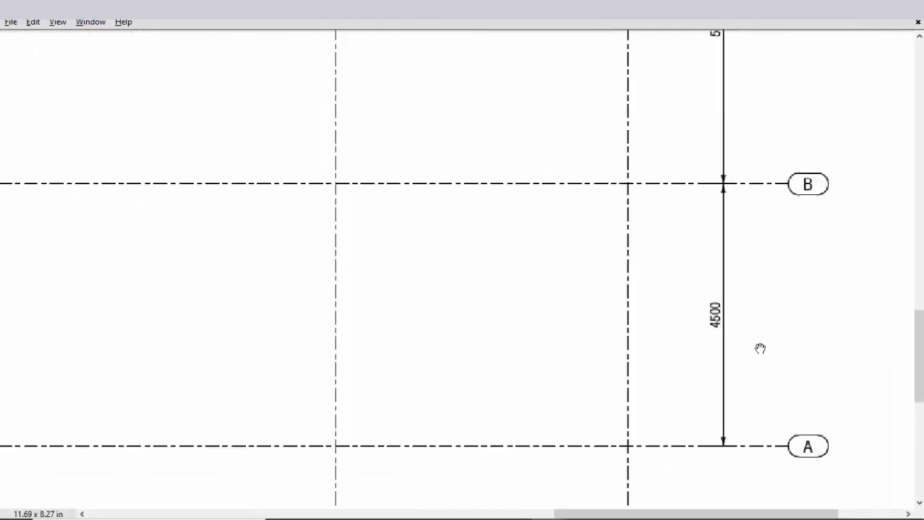
{"action": "scroll", "coordinate": [614, 357], "scroll_direction": "down", "scroll_amount": 3, "text": "ctrl"}
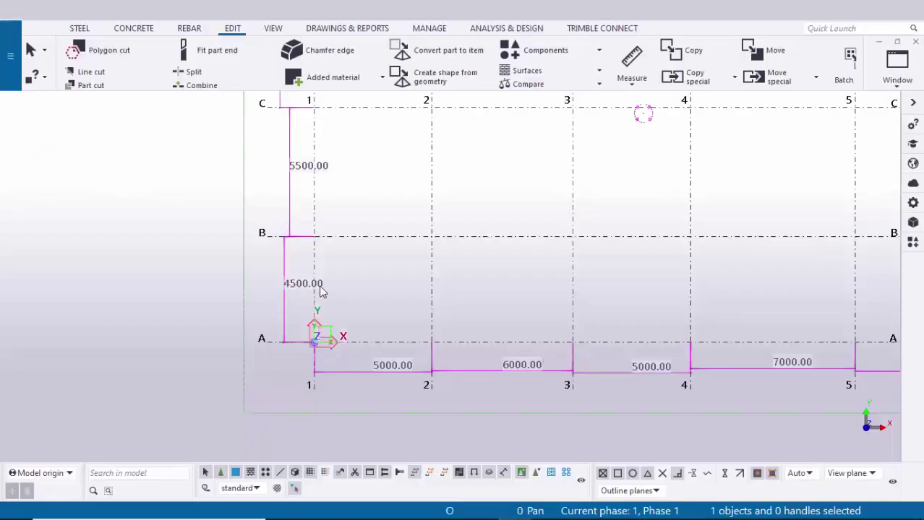
{"action": "key", "text": "alt+Tab"}
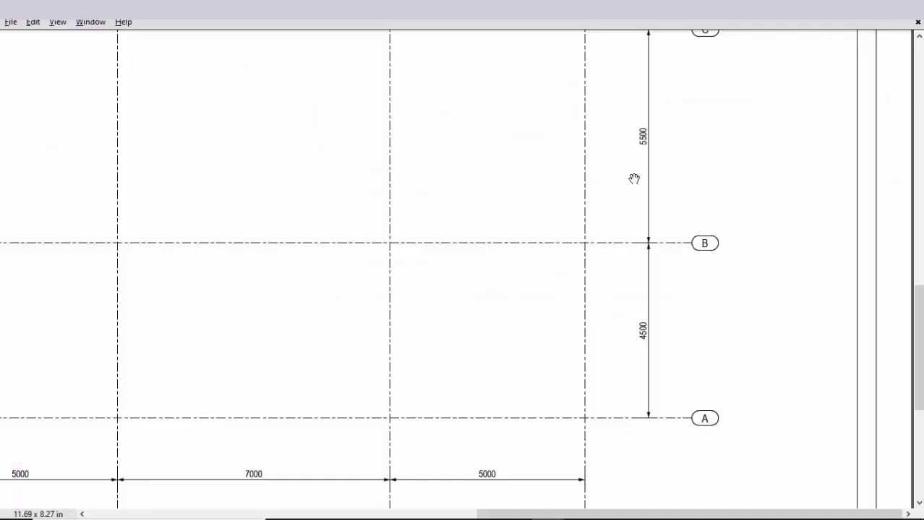
{"action": "left_click_drag", "start_coordinate": [634, 179], "coordinate": [638, 272]}
{"action": "key", "text": "alt+Tab"}
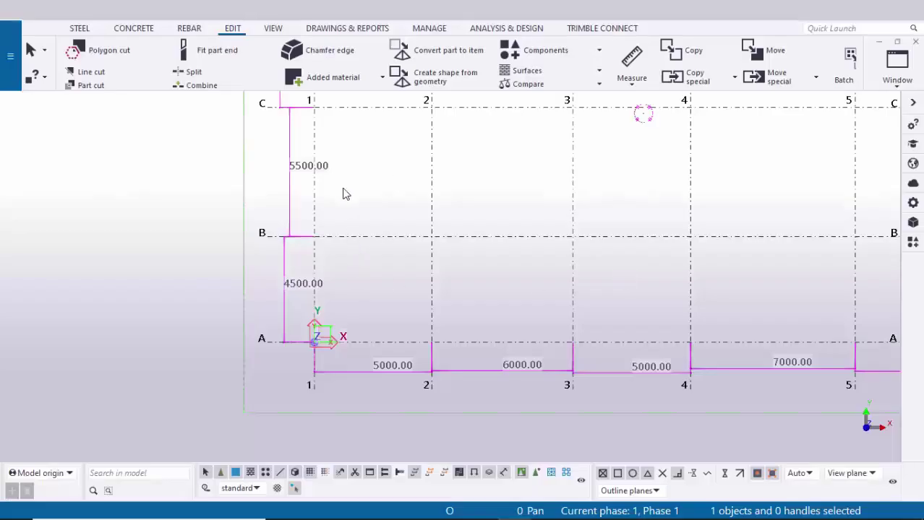
{"action": "scroll", "coordinate": [343, 189], "scroll_direction": "down", "scroll_amount": 3}
{"action": "middle_click_drag", "start_coordinate": [335, 179], "coordinate": [321, 277]}
{"action": "scroll", "coordinate": [351, 206], "scroll_direction": "up", "scroll_amount": 1}
Compare the measured C–D and D–E spacings with the dimensions in Plan.pdf, and return to the whole grid in Tekla Structures.
{"action": "key", "text": "alt+Tab"}
{"action": "left_click_drag", "start_coordinate": [571, 279], "coordinate": [574, 311]}
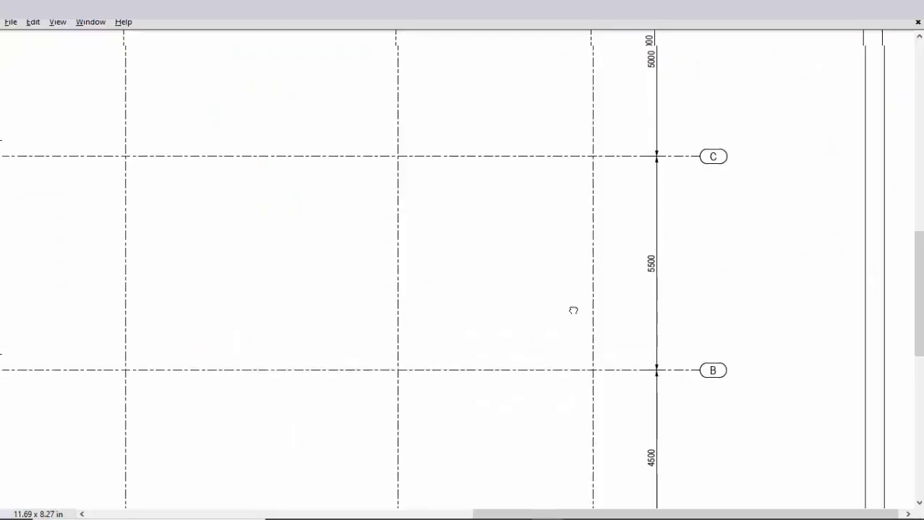
{"action": "scroll", "coordinate": [626, 231], "scroll_direction": "up", "scroll_amount": 3}
{"action": "key", "text": "alt+Tab"}
{"action": "middle_click_drag", "start_coordinate": [368, 218], "coordinate": [324, 282]}
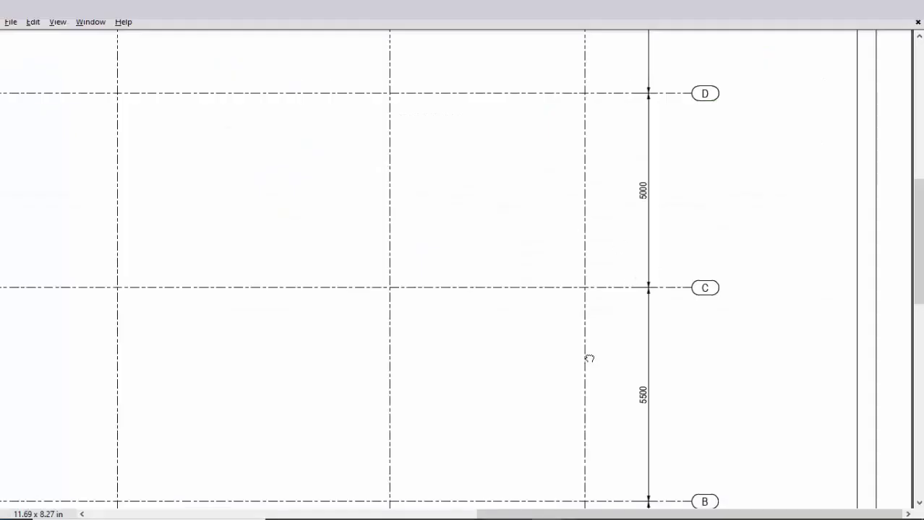
{"action": "scroll", "coordinate": [589, 356], "scroll_direction": "up", "scroll_amount": 3}
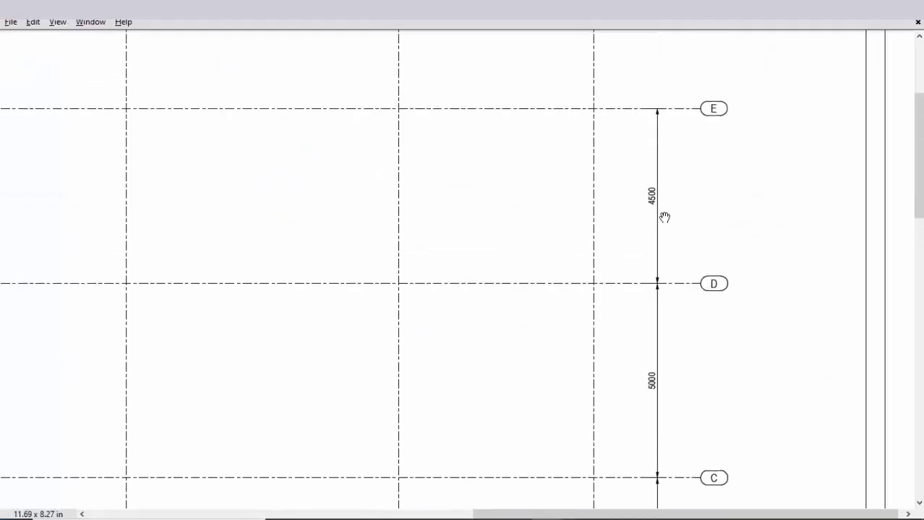
{"action": "scroll", "coordinate": [655, 226], "scroll_direction": "down", "scroll_amount": 6}
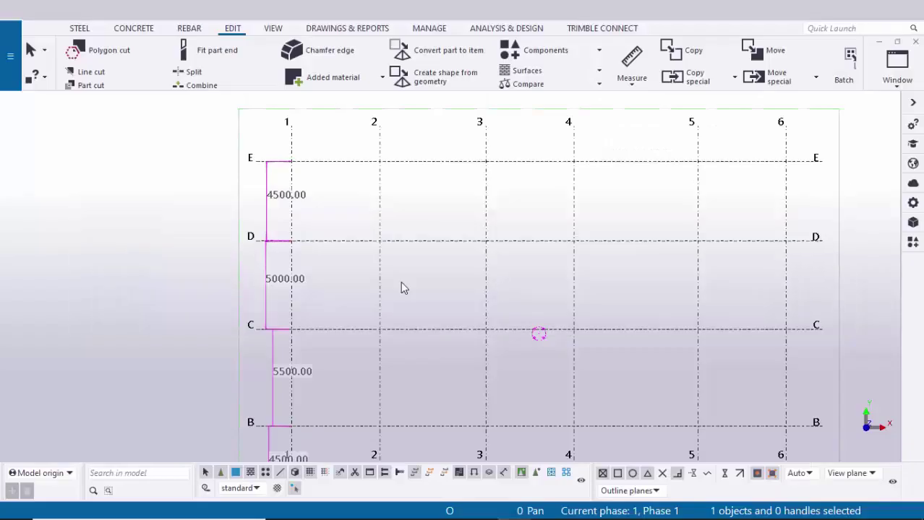
{"action": "scroll", "coordinate": [400, 287], "scroll_direction": "down", "scroll_amount": 2}
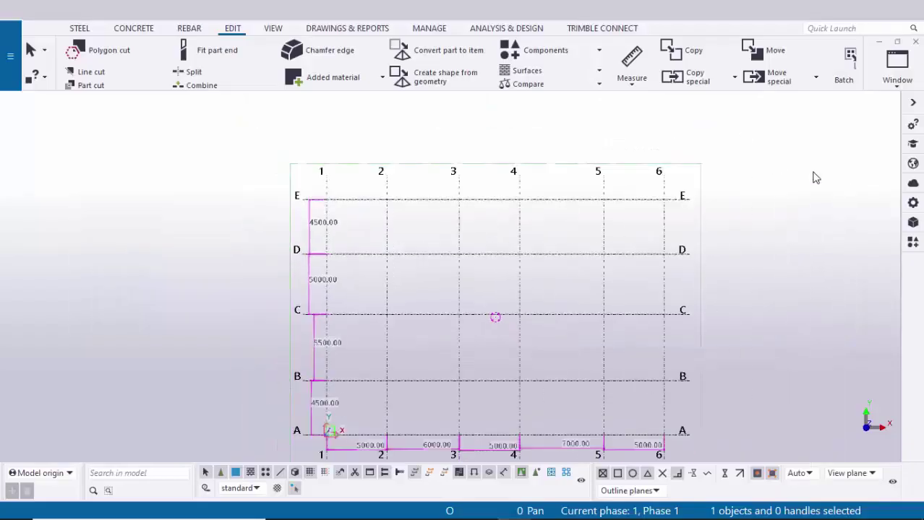
Make the named view ELEVATION ON GRID @A visible and keep it as the active view.
{"action": "left_click", "coordinate": [889, 83]}
{"action": "left_click", "coordinate": [864, 160]}
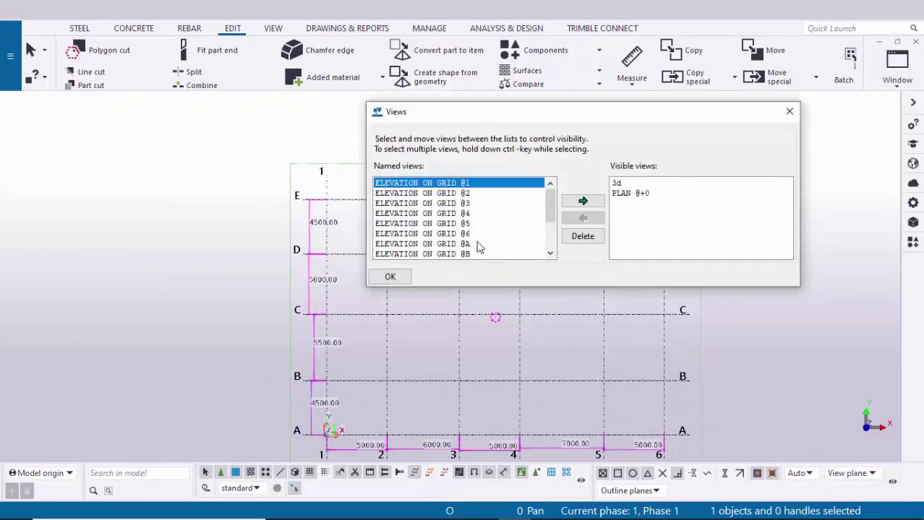
{"action": "left_click", "coordinate": [467, 246]}
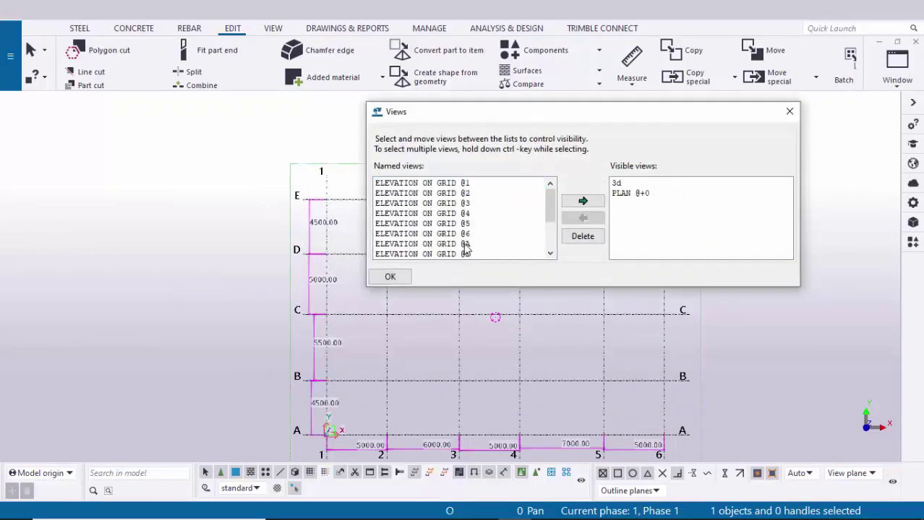
{"action": "left_click", "coordinate": [583, 201]}
{"action": "left_click", "coordinate": [789, 111]}
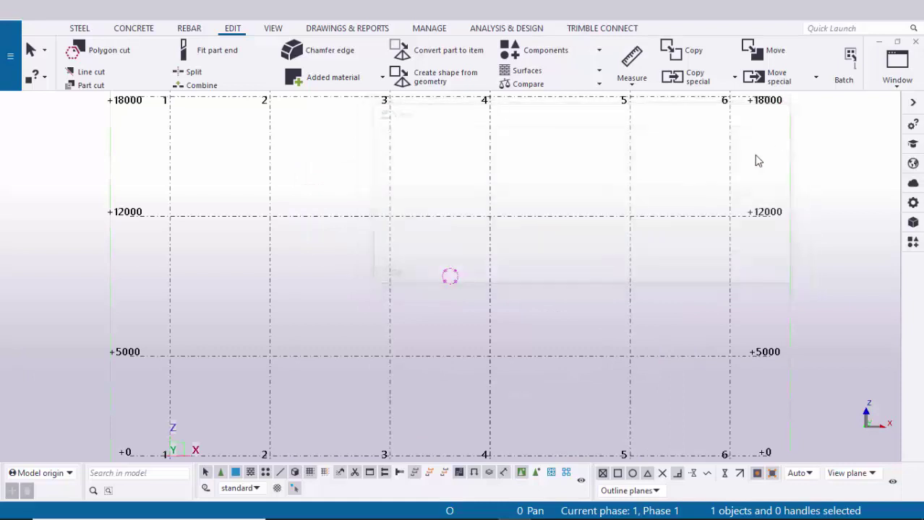
{"action": "left_click", "coordinate": [896, 85]}
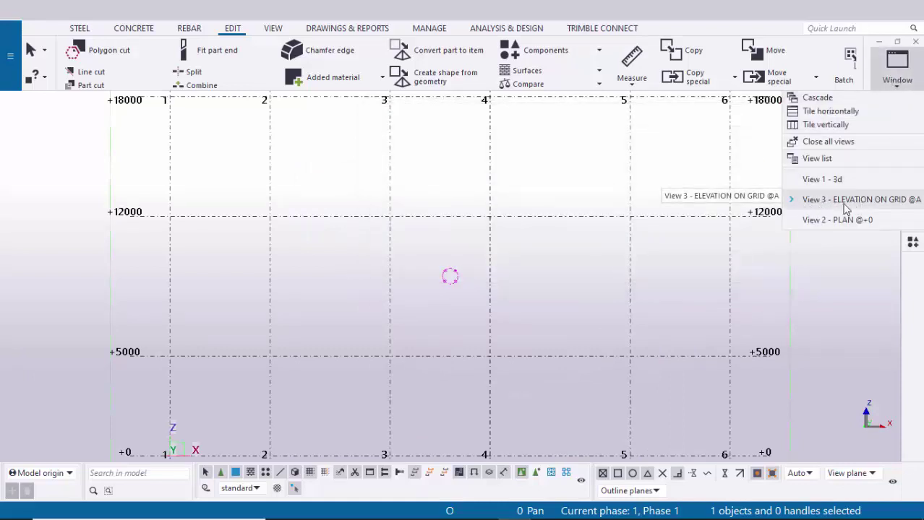
{"action": "left_click", "coordinate": [908, 204]}
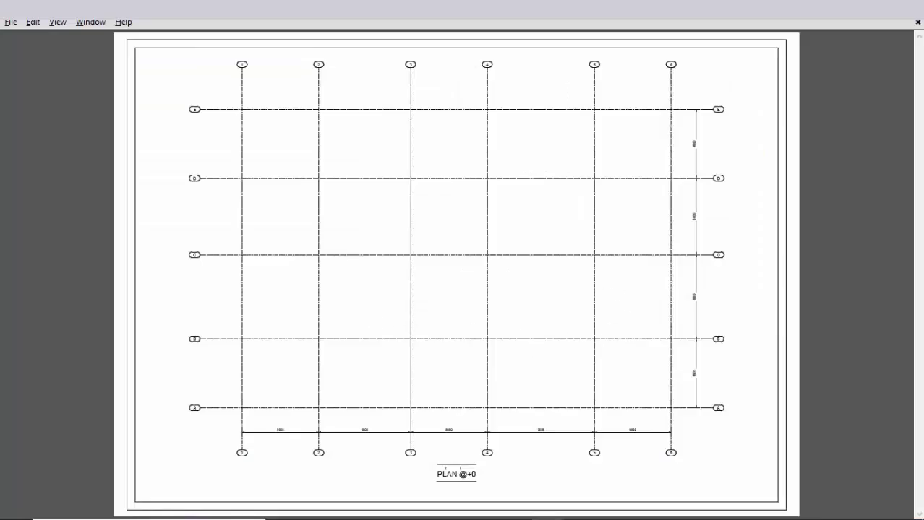
Switch to Elevation.pdf to examine the level labels on grid A, and return to the elevation view in Tekla Structures.
{"action": "mouse_move", "coordinate": [547, 504]}
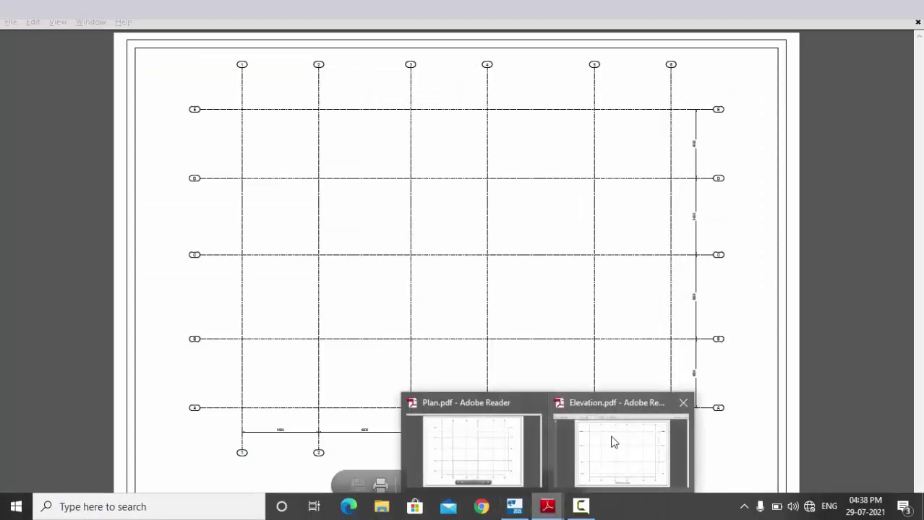
{"action": "left_click", "coordinate": [613, 443]}
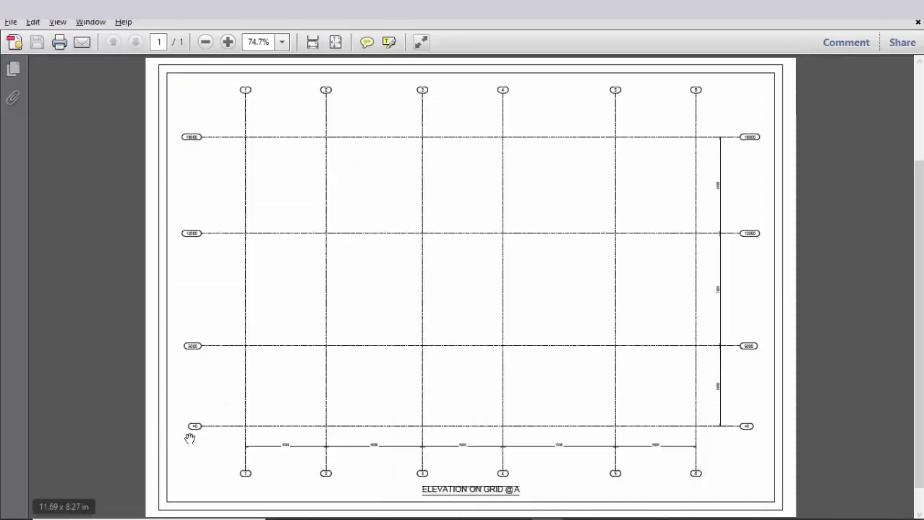
{"action": "scroll", "coordinate": [189, 439], "scroll_direction": "up", "scroll_amount": 2, "text": "ctrl"}
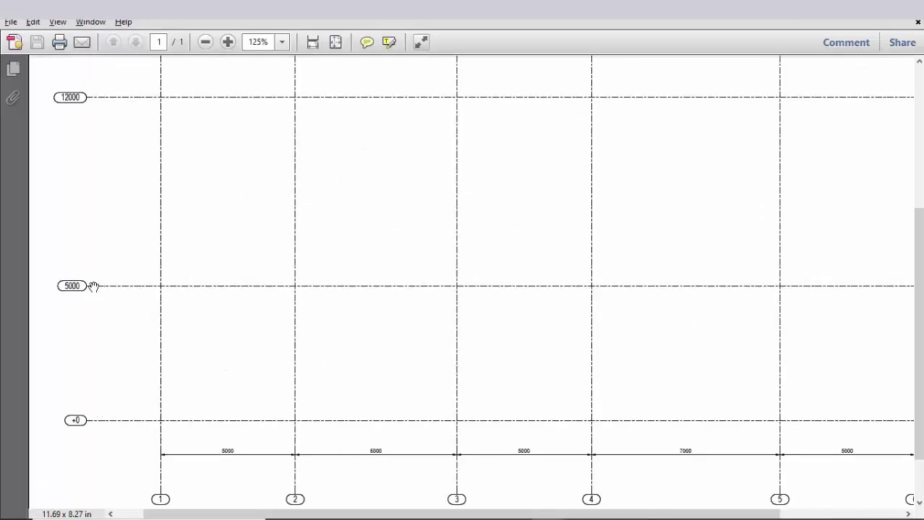
{"action": "key", "text": "alt+Tab"}
{"action": "key", "text": "alt+Tab"}
{"action": "left_click", "coordinate": [516, 512]}
{"action": "scroll", "coordinate": [355, 385], "scroll_direction": "up", "scroll_amount": 3}
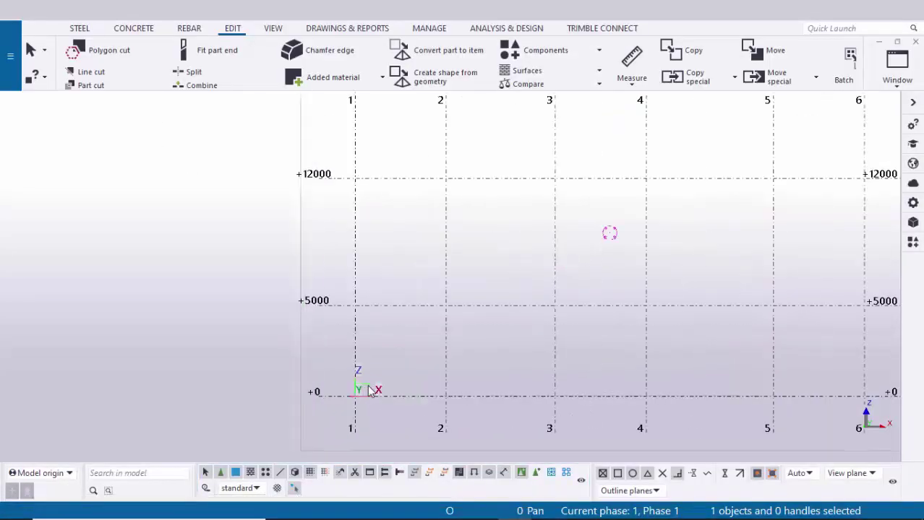
Measure the vertical distance between levels +0 and +5000 along grid line 1, and compare it with Elevation.pdf.
{"action": "left_click", "coordinate": [631, 78]}
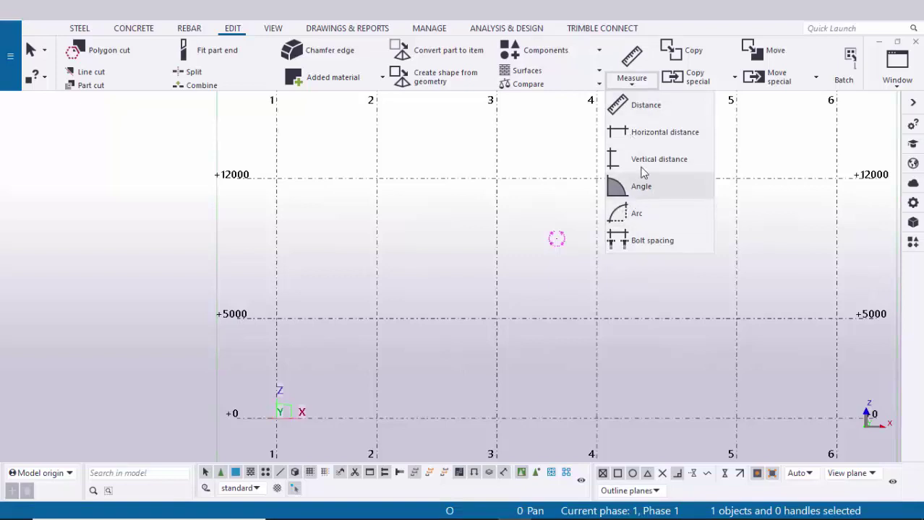
{"action": "left_click", "coordinate": [642, 162]}
{"action": "scroll", "coordinate": [230, 350], "scroll_direction": "down", "scroll_amount": 2}
{"action": "scroll", "coordinate": [238, 369], "scroll_direction": "up", "scroll_amount": 2}
{"action": "middle_click_drag", "start_coordinate": [278, 421], "coordinate": [289, 361]}
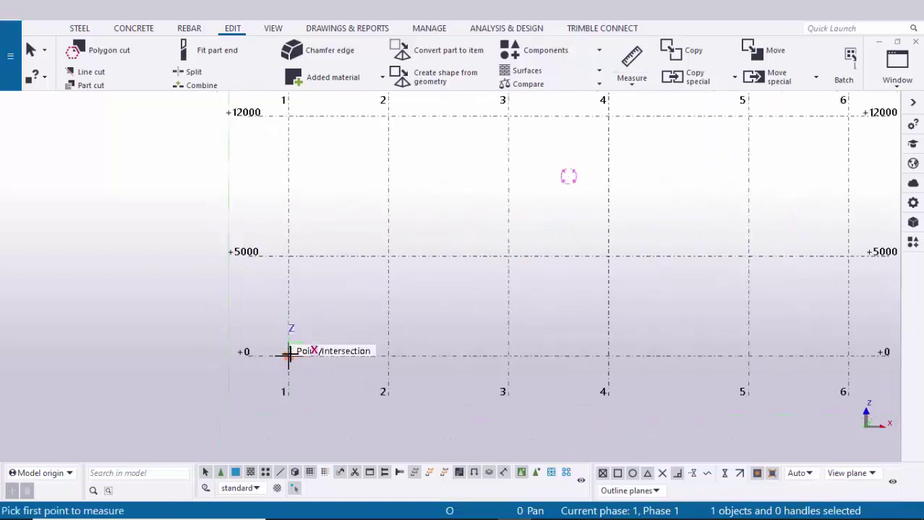
{"action": "left_click", "coordinate": [288, 353]}
{"action": "left_click", "coordinate": [269, 302]}
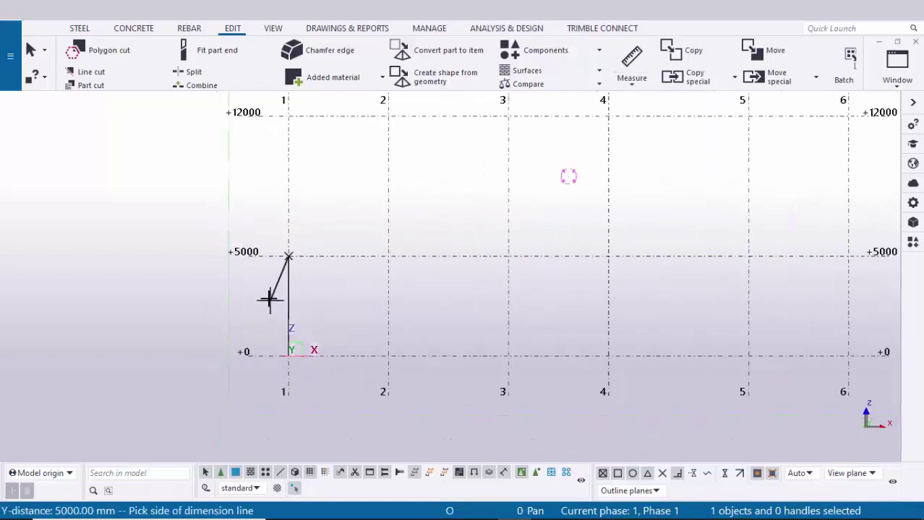
{"action": "left_click", "coordinate": [268, 334]}
{"action": "scroll", "coordinate": [274, 314], "scroll_direction": "up", "scroll_amount": 2}
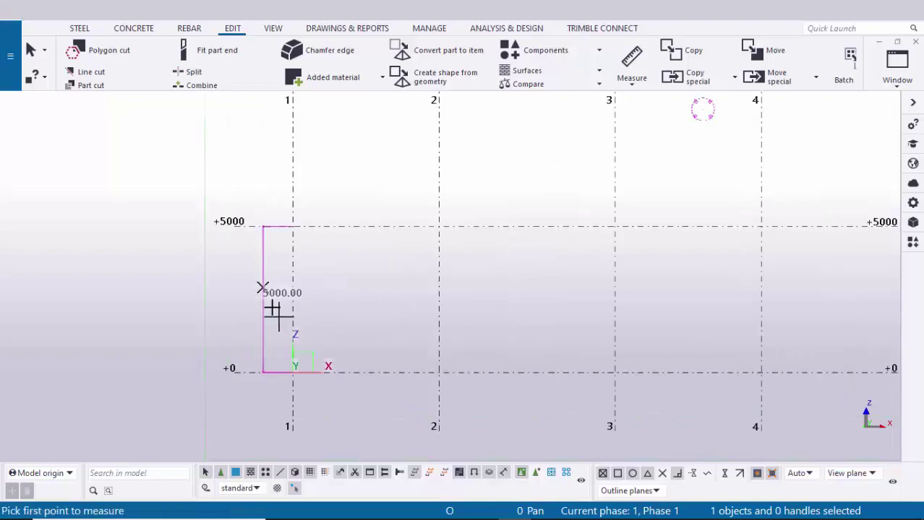
{"action": "key", "text": "alt+Tab"}
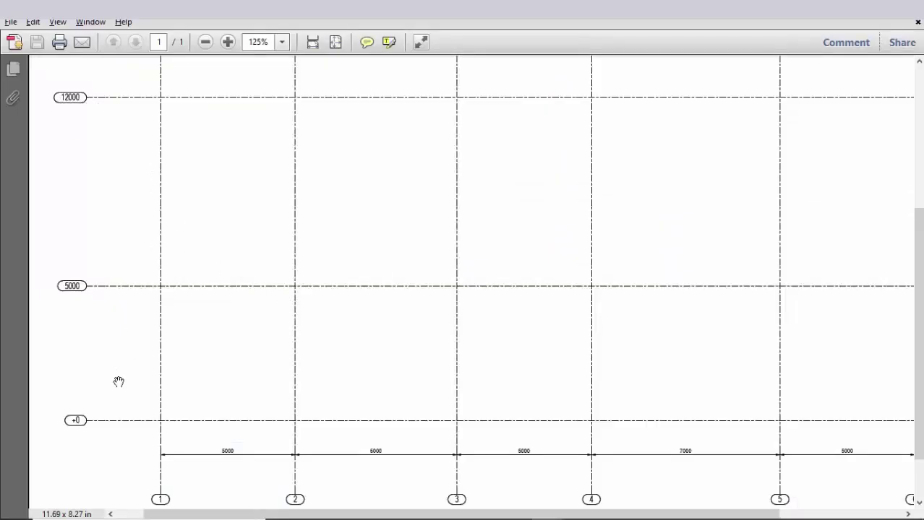
{"action": "key", "text": "alt+Tab"}
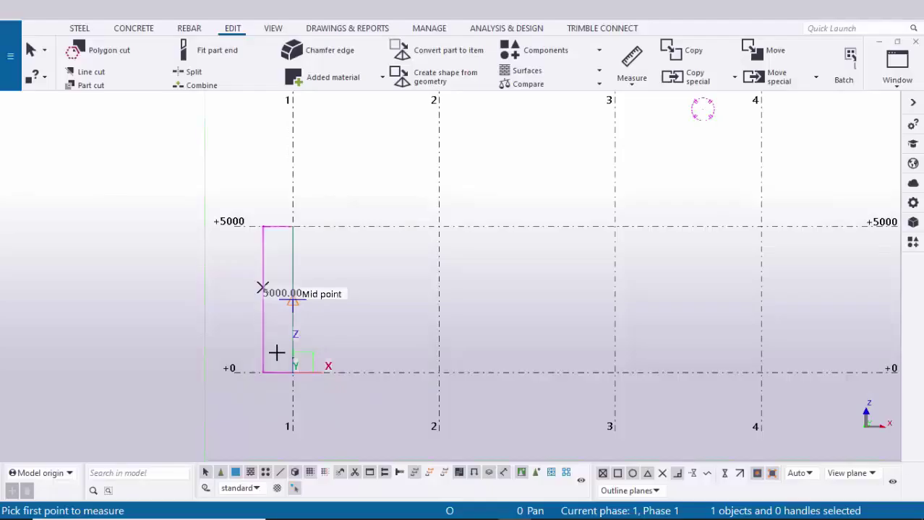
Measure the vertical distance between levels +0 and +12000 along grid line 1, placing the dimension outside the previous one.
{"action": "left_click", "coordinate": [309, 379]}
{"action": "scroll", "coordinate": [309, 376], "scroll_direction": "down", "scroll_amount": 2}
{"action": "left_click", "coordinate": [290, 152]}
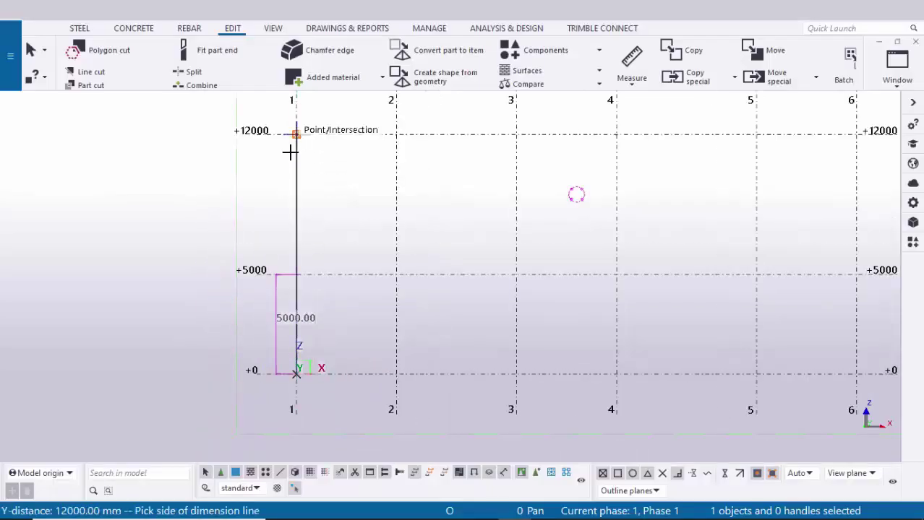
{"action": "left_click", "coordinate": [224, 202]}
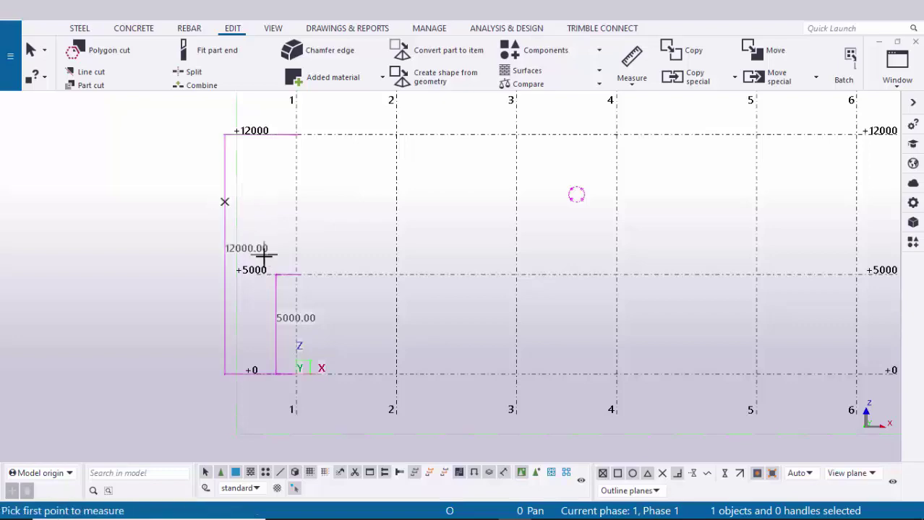
Compare the measured height of level +12000 with Elevation.pdf.
{"action": "scroll", "coordinate": [277, 304], "scroll_direction": "down", "scroll_amount": 2}
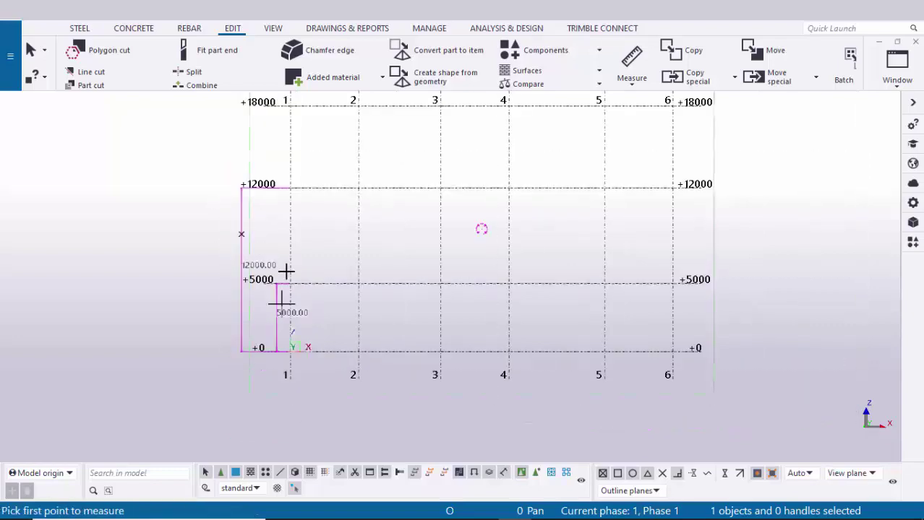
{"action": "scroll", "coordinate": [284, 223], "scroll_direction": "up", "scroll_amount": 1}
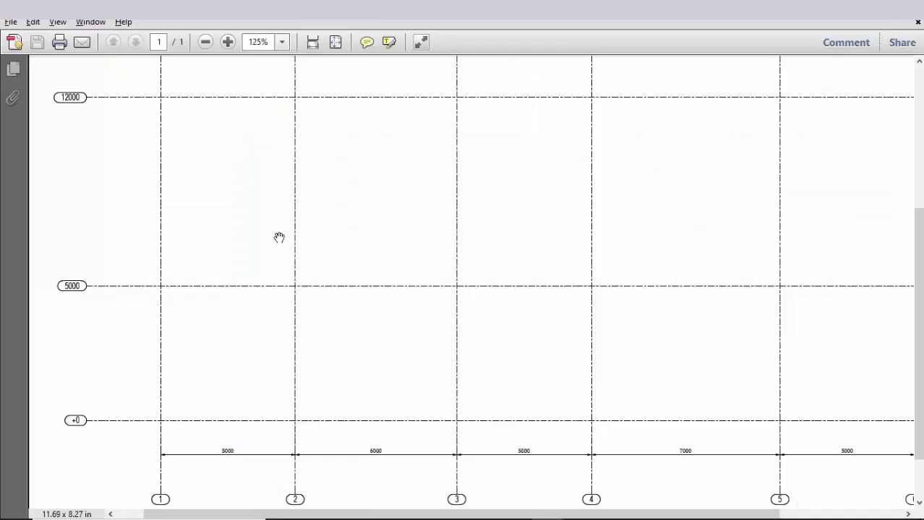
{"action": "left_click_drag", "start_coordinate": [188, 157], "coordinate": [225, 312]}
{"action": "key", "text": "alt+Tab"}
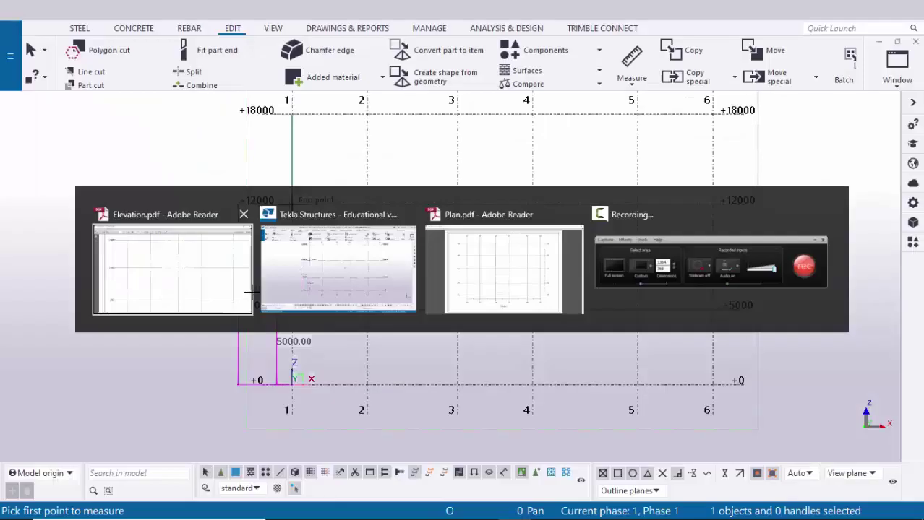
Measure the vertical distance between levels +0 and +18000 along grid line 1, placing the dimension outside the previous ones, and end measuring.
{"action": "scroll", "coordinate": [300, 383], "scroll_direction": "up", "scroll_amount": 1}
{"action": "left_click", "coordinate": [289, 383]}
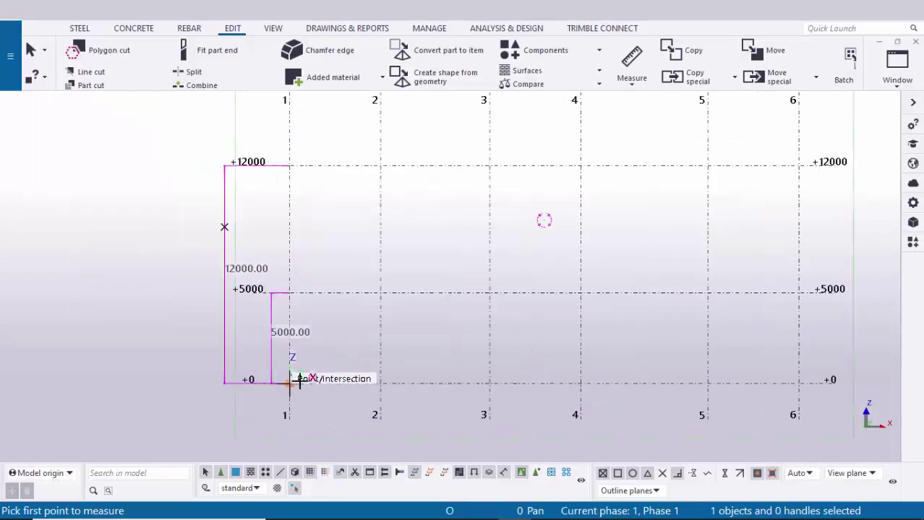
{"action": "scroll", "coordinate": [293, 380], "scroll_direction": "down", "scroll_amount": 2}
{"action": "left_click", "coordinate": [295, 178]}
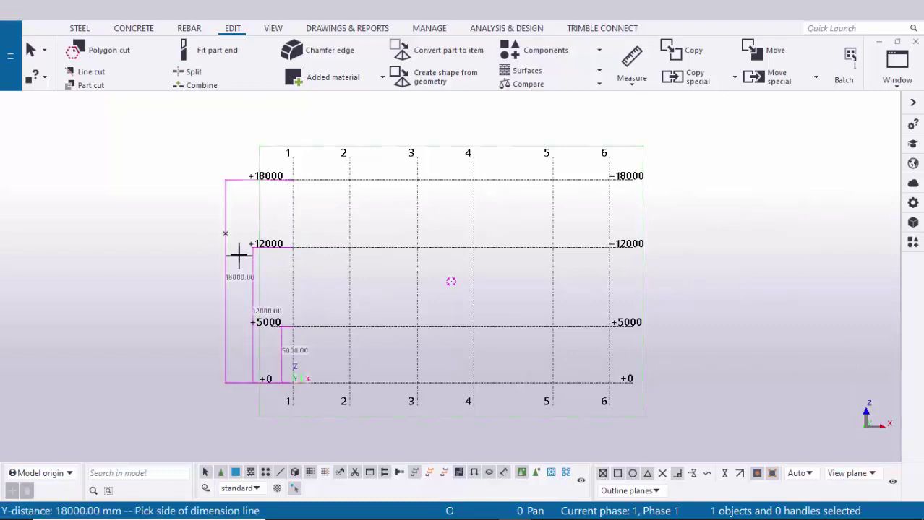
{"action": "scroll", "coordinate": [233, 290], "scroll_direction": "up", "scroll_amount": 2}
{"action": "left_click", "coordinate": [215, 298]}
{"action": "scroll", "coordinate": [215, 298], "scroll_direction": "down", "scroll_amount": 2}
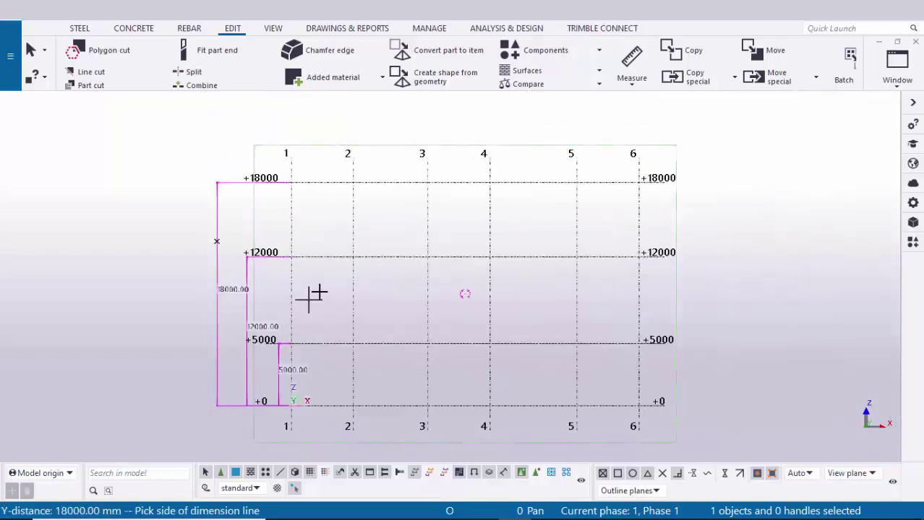
{"action": "right_click", "coordinate": [427, 163]}
{"action": "left_click", "coordinate": [442, 173]}
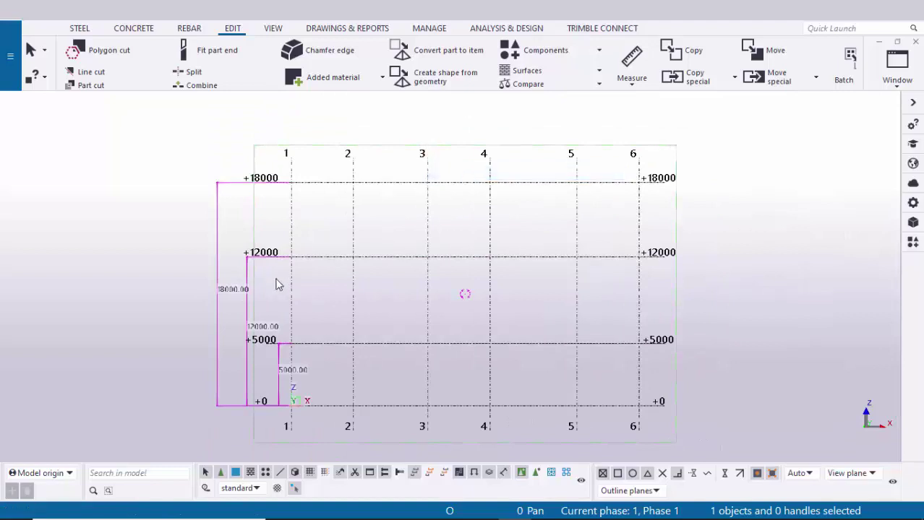
Redraw the elevation view on grid A to clear its temporary measurement dimensions.
{"action": "scroll", "coordinate": [250, 393], "scroll_direction": "up", "scroll_amount": 1}
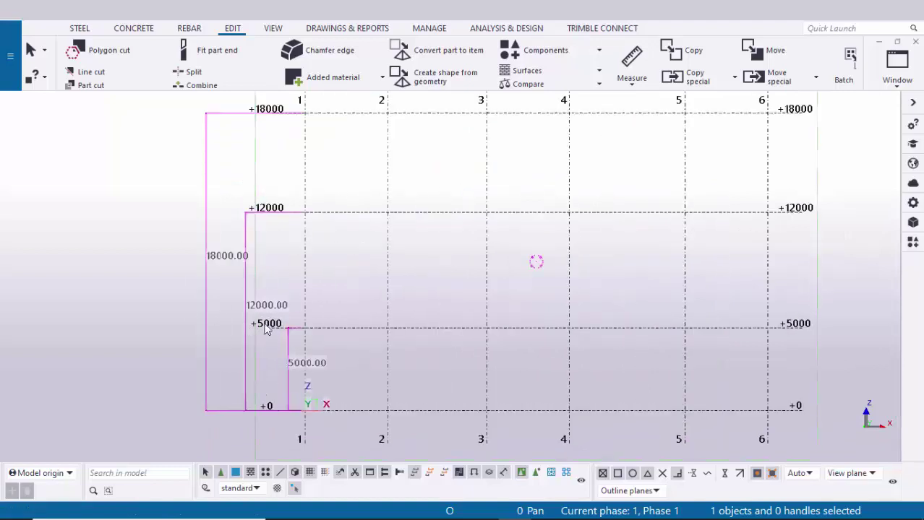
{"action": "right_click", "coordinate": [144, 214]}
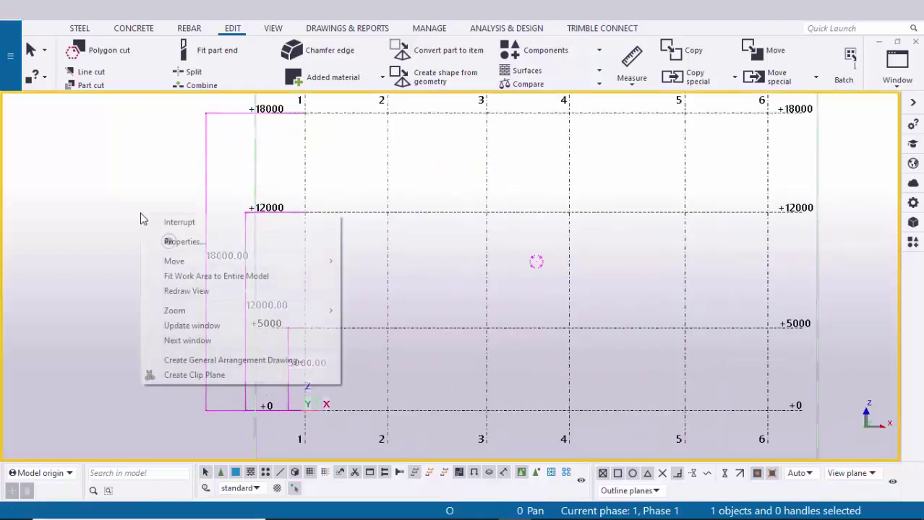
{"action": "left_click", "coordinate": [172, 289]}
Switch to the PLAN @+0 view and redraw it to clear the grid spacing measurements.
{"action": "left_click", "coordinate": [897, 66]}
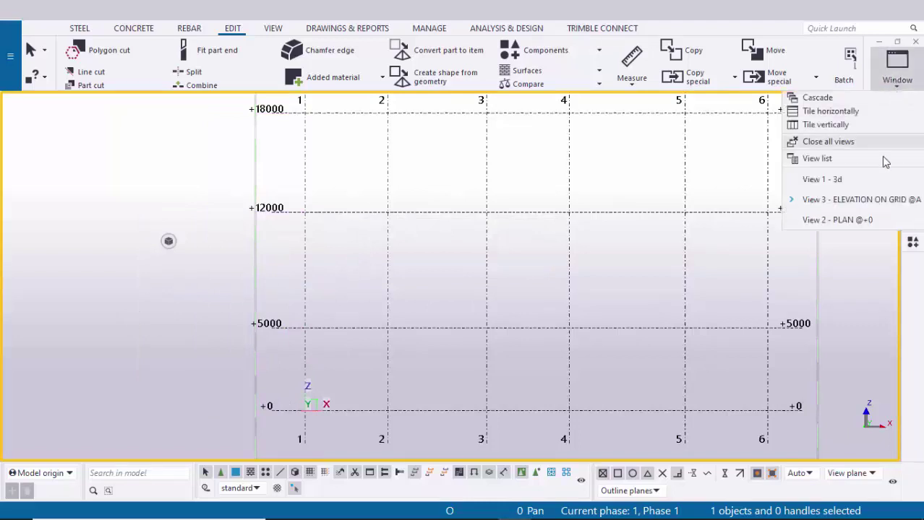
{"action": "left_click", "coordinate": [848, 219]}
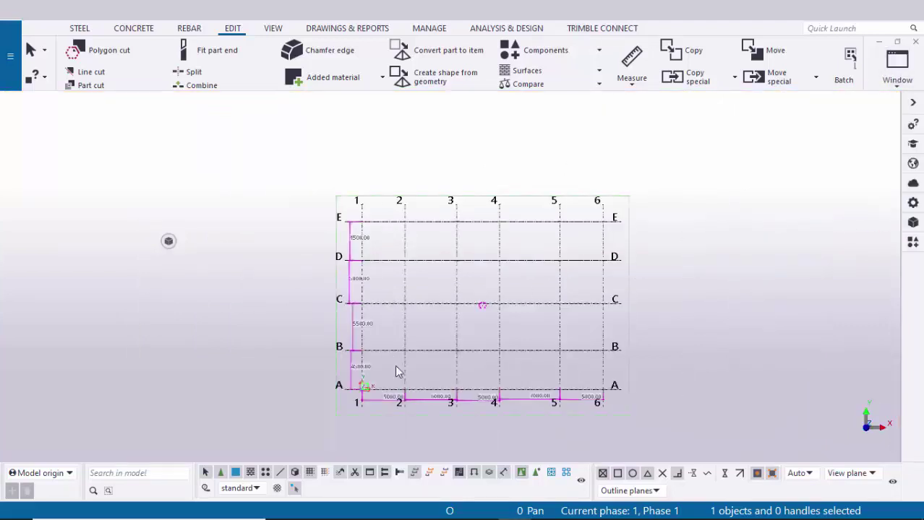
{"action": "scroll", "coordinate": [395, 371], "scroll_direction": "up", "scroll_amount": 3}
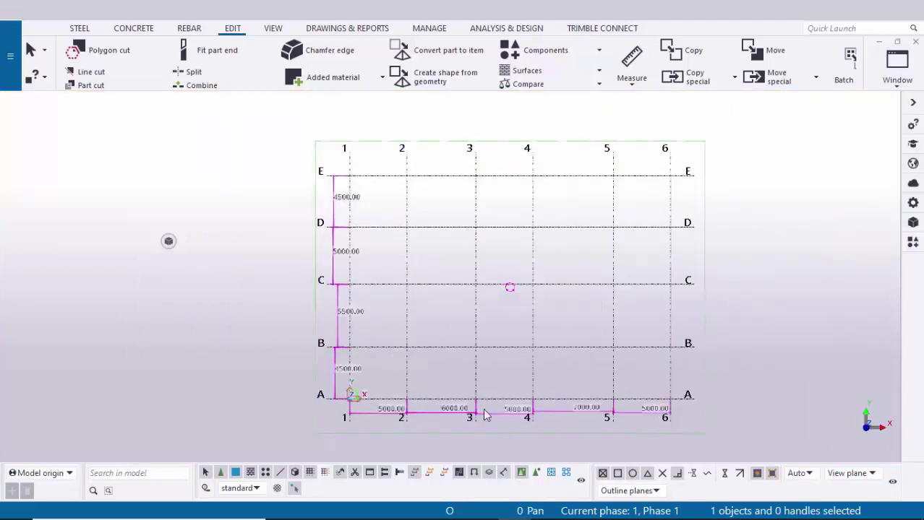
{"action": "right_click", "coordinate": [217, 273]}
{"action": "left_click", "coordinate": [244, 347]}
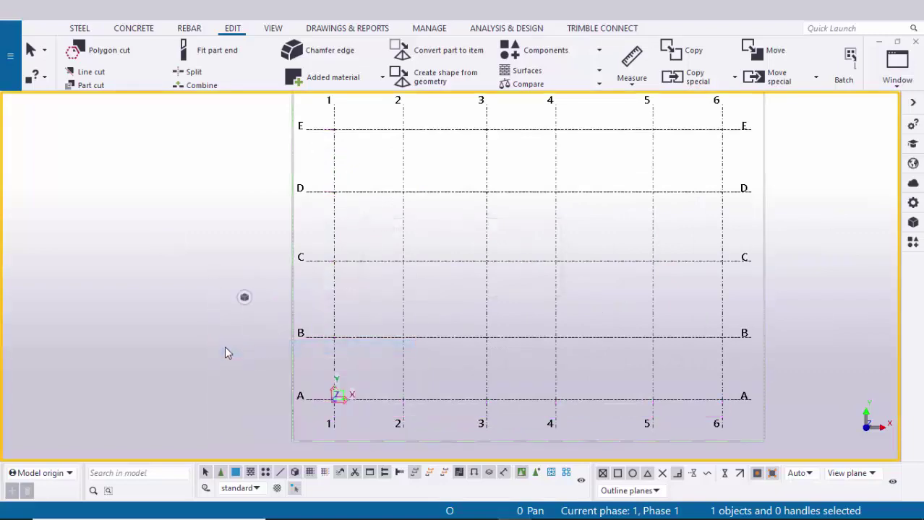
{"action": "scroll", "coordinate": [359, 357], "scroll_direction": "down", "scroll_amount": 3}
{"action": "scroll", "coordinate": [396, 361], "scroll_direction": "up", "scroll_amount": 2}
{"action": "scroll", "coordinate": [399, 353], "scroll_direction": "down", "scroll_amount": 2}
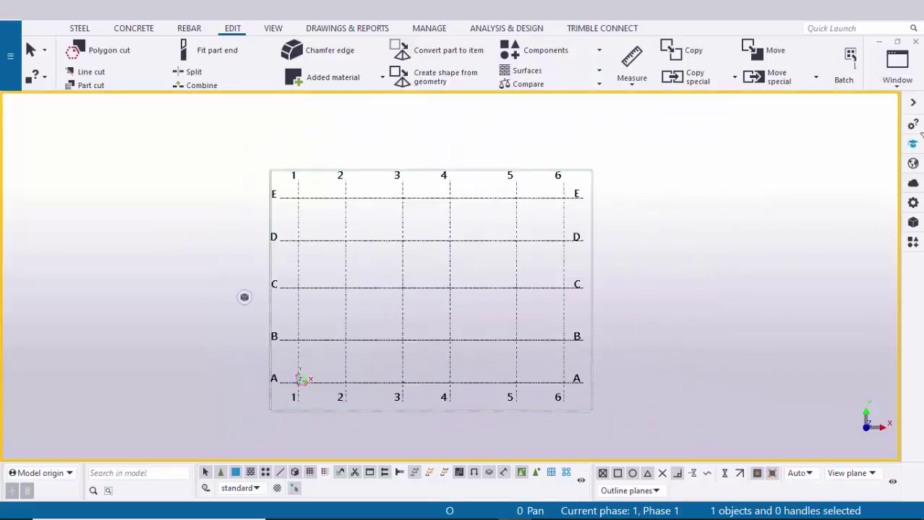
Switch to the 3d view, orbit it to look over the grid, and redraw the view.
{"action": "left_click", "coordinate": [896, 81]}
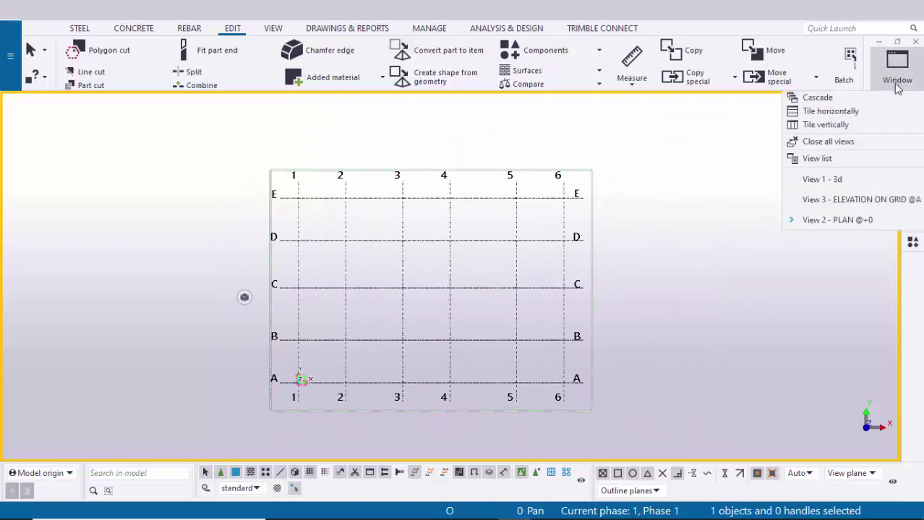
{"action": "left_click", "coordinate": [846, 182]}
{"action": "scroll", "coordinate": [457, 316], "scroll_direction": "down", "scroll_amount": 3}
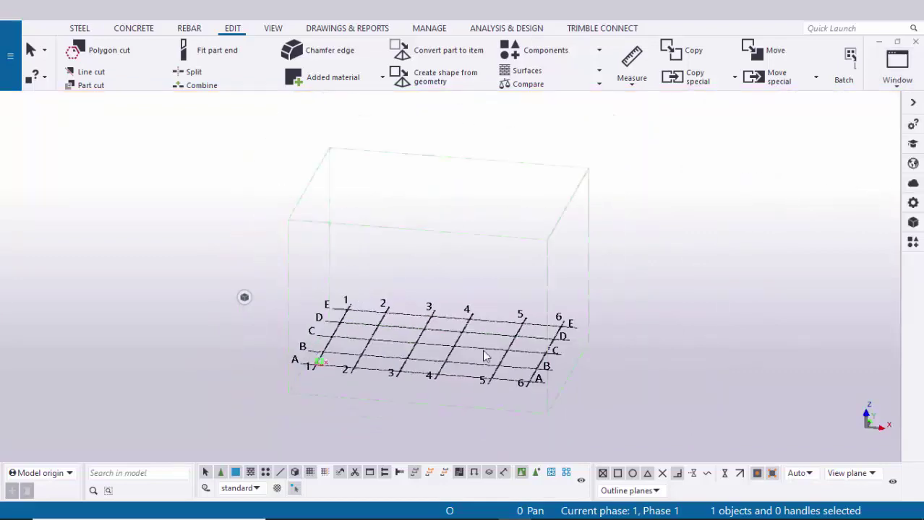
{"action": "mouse_move", "coordinate": [480, 349]}
{"action": "middle_mouse_down", "text": "ctrl"}
{"action": "mouse_move", "coordinate": [391, 333]}
{"action": "mouse_move", "coordinate": [503, 337]}
{"action": "mouse_move", "coordinate": [475, 362]}
{"action": "middle_mouse_up", "text": "ctrl"}
{"action": "right_click", "coordinate": [690, 197]}
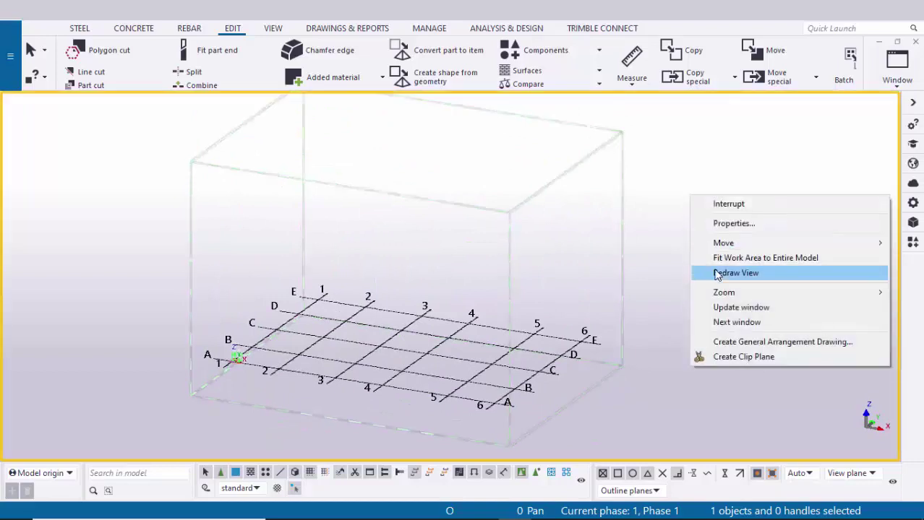
{"action": "left_click", "coordinate": [712, 268]}
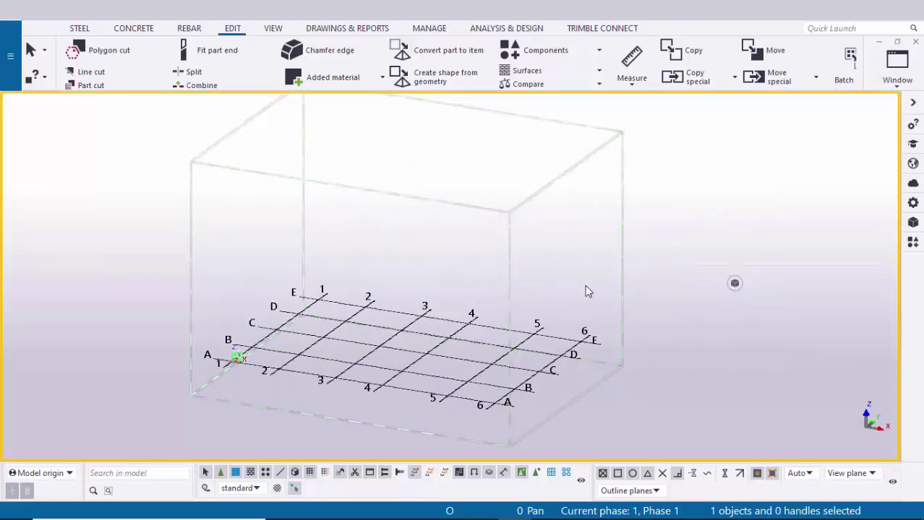